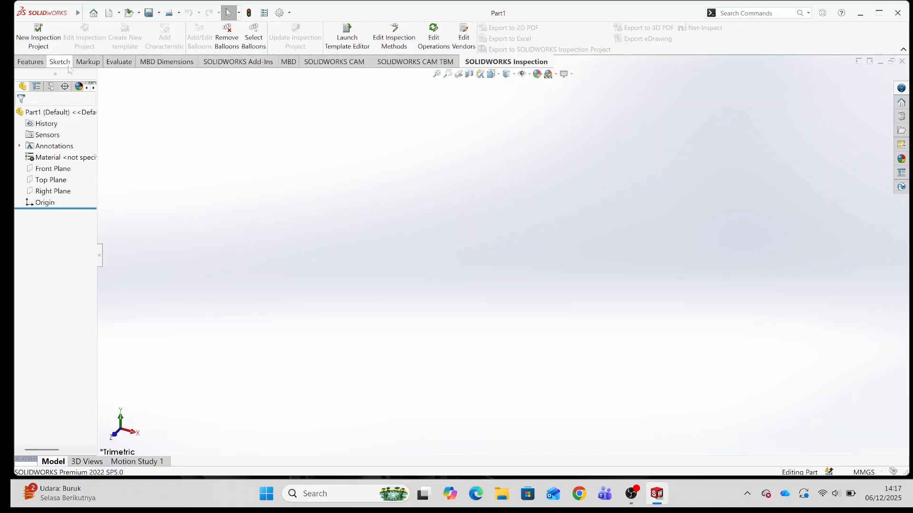
Step: Sketch a six-sided polygon with an inscribed circle about 39 mm in diameter on the Front Plane, centred on the origin
{"action": "left_click", "coordinate": [60, 61]}
{"action": "left_click", "coordinate": [26, 33]}
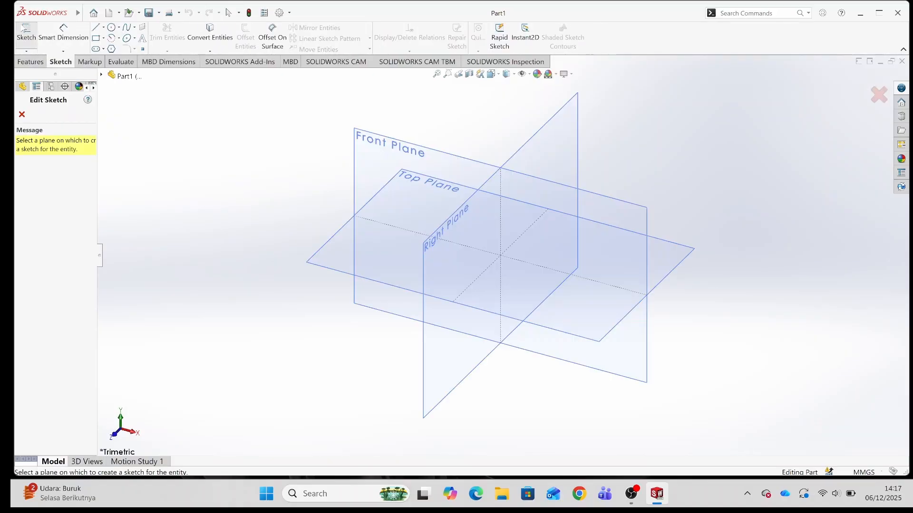
{"action": "left_click", "coordinate": [381, 153]}
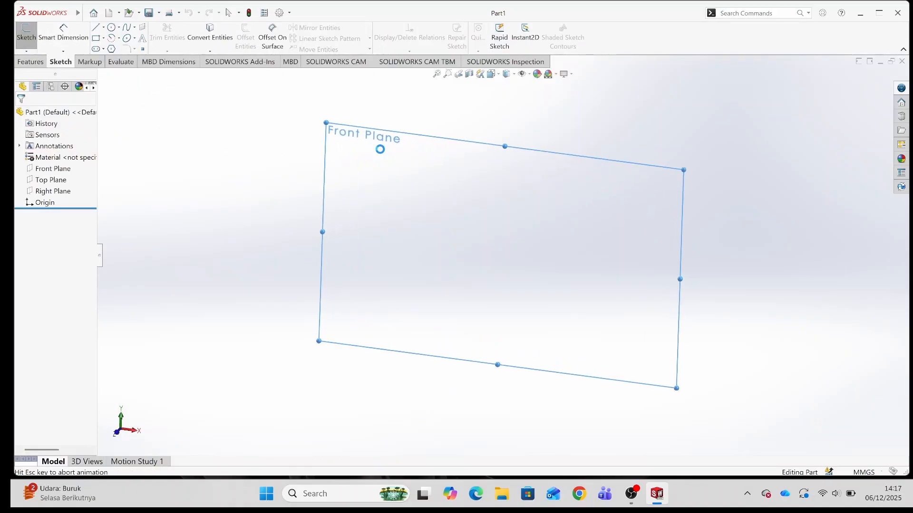
{"action": "left_click", "coordinate": [112, 49]}
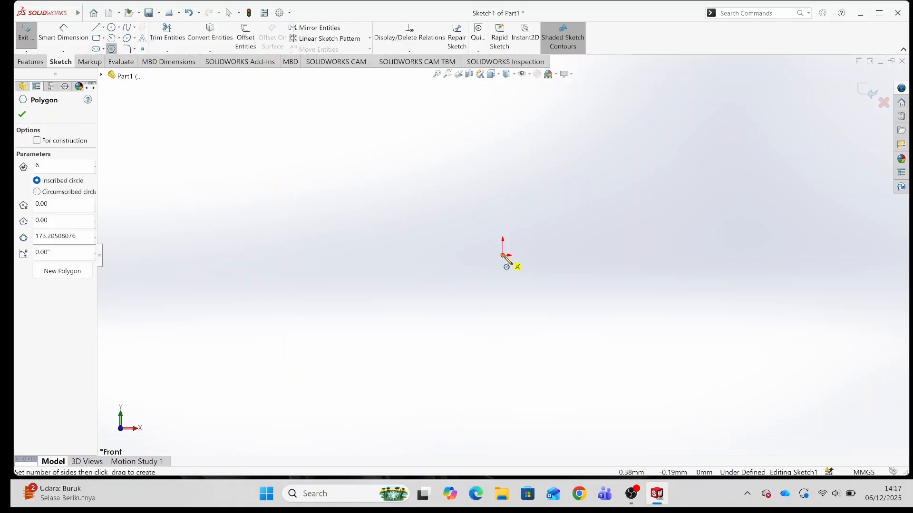
{"action": "left_click_drag", "start_coordinate": [502, 255], "coordinate": [559, 255]}
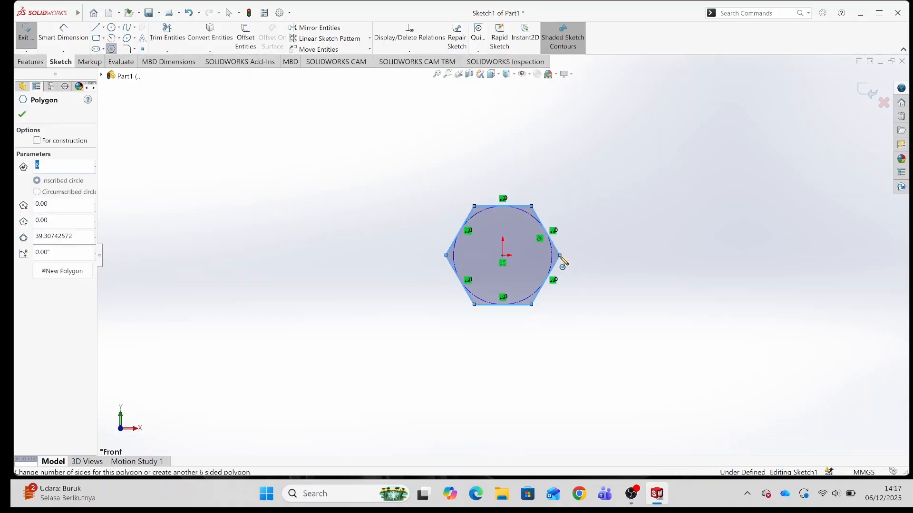
{"action": "left_click", "coordinate": [22, 114]}
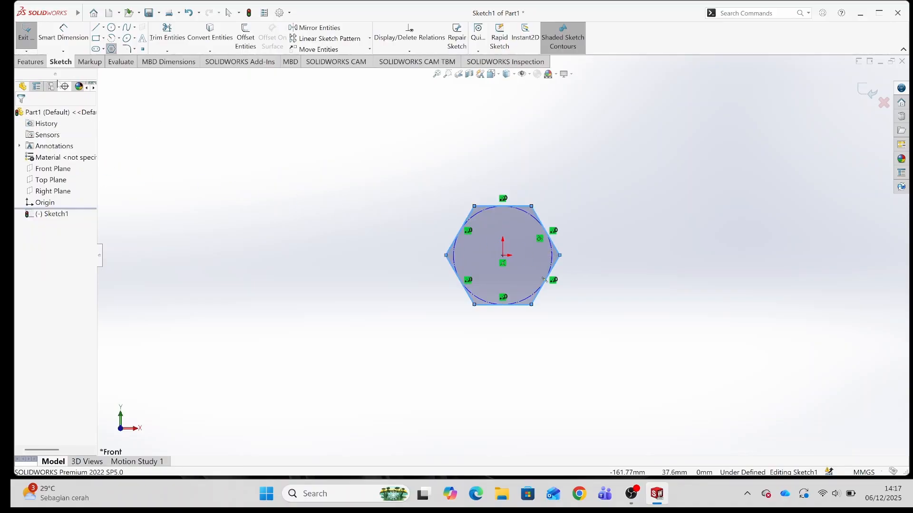
Step: Dimension the hexagon's inscribed circle with a diameter of 20 mm
{"action": "left_click", "coordinate": [75, 39]}
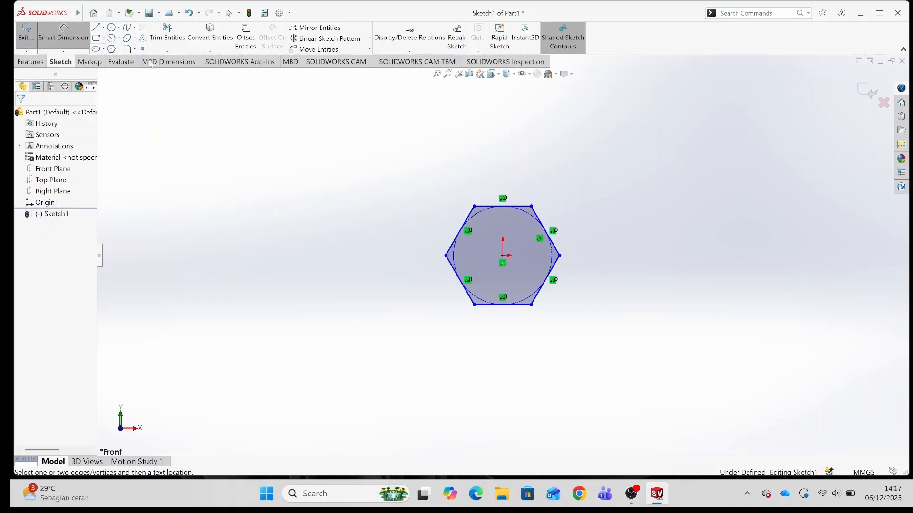
{"action": "left_click", "coordinate": [551, 260]}
{"action": "left_click", "coordinate": [570, 204]}
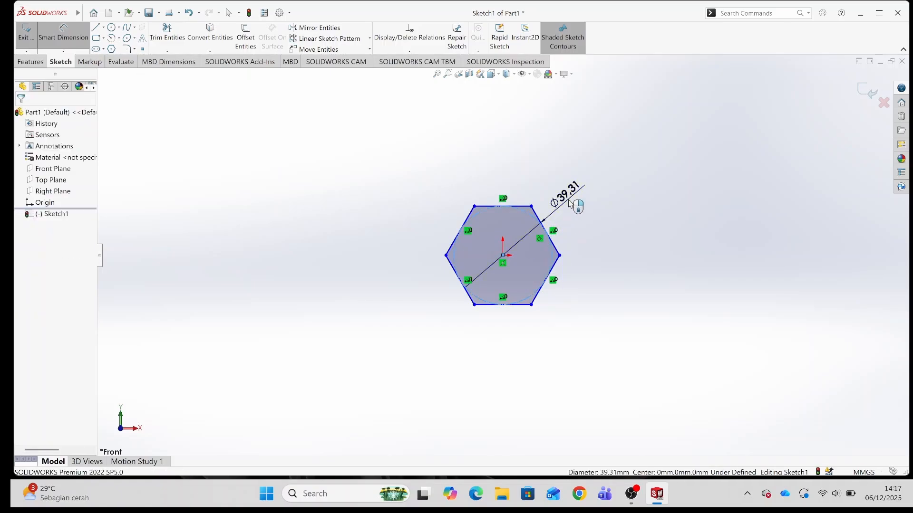
{"action": "type", "text": "20"}
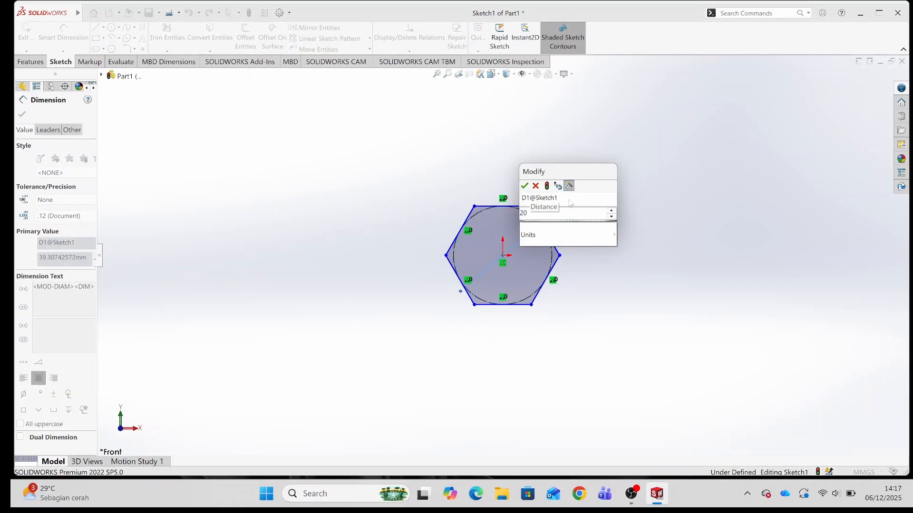
{"action": "key", "text": "Return"}
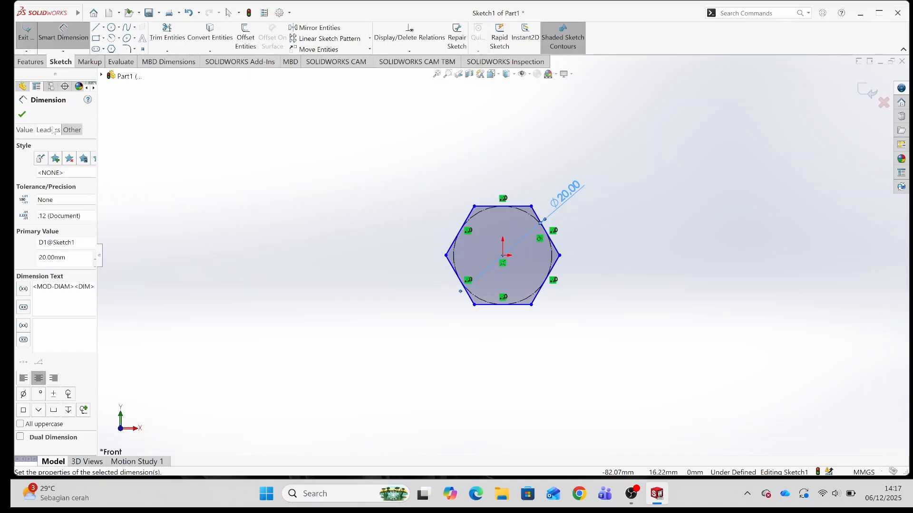
{"action": "left_click", "coordinate": [22, 114]}
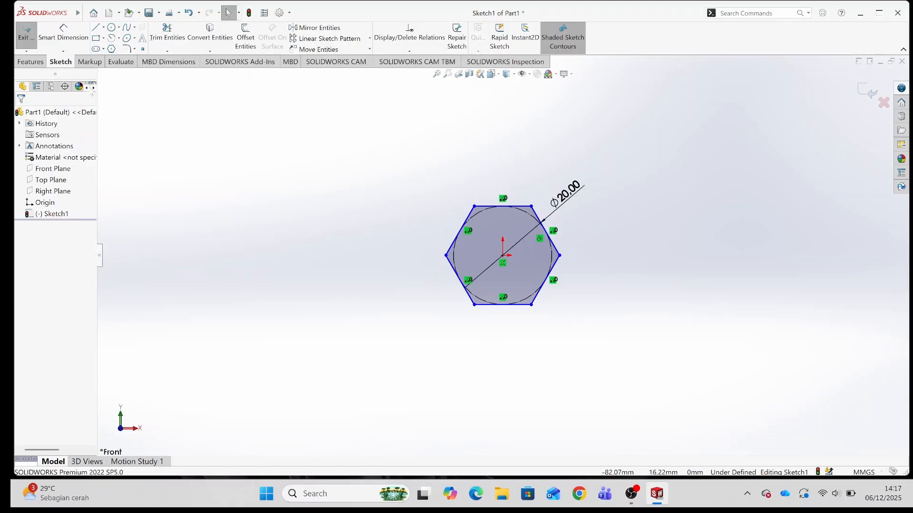
Step: Extrude the hexagon as a blind 10 mm boss in the reversed direction, behind the sketch plane
{"action": "left_click", "coordinate": [30, 61]}
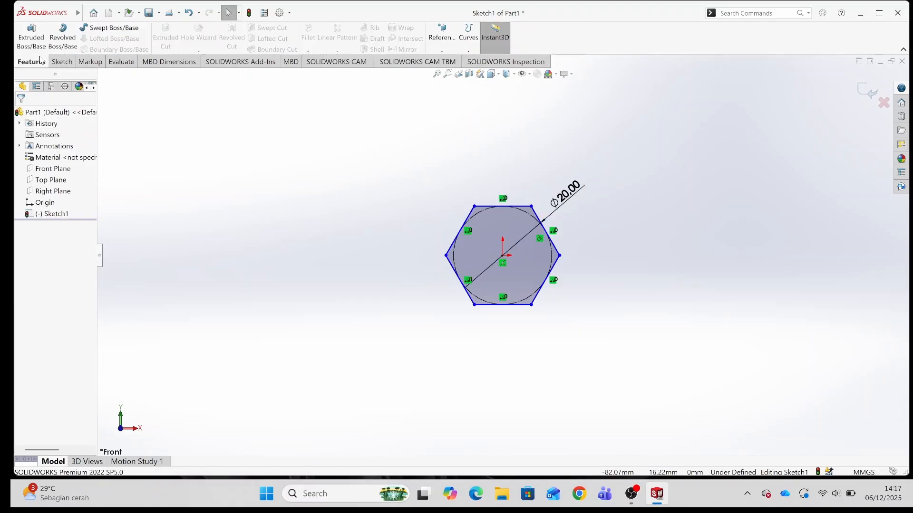
{"action": "left_click", "coordinate": [31, 37]}
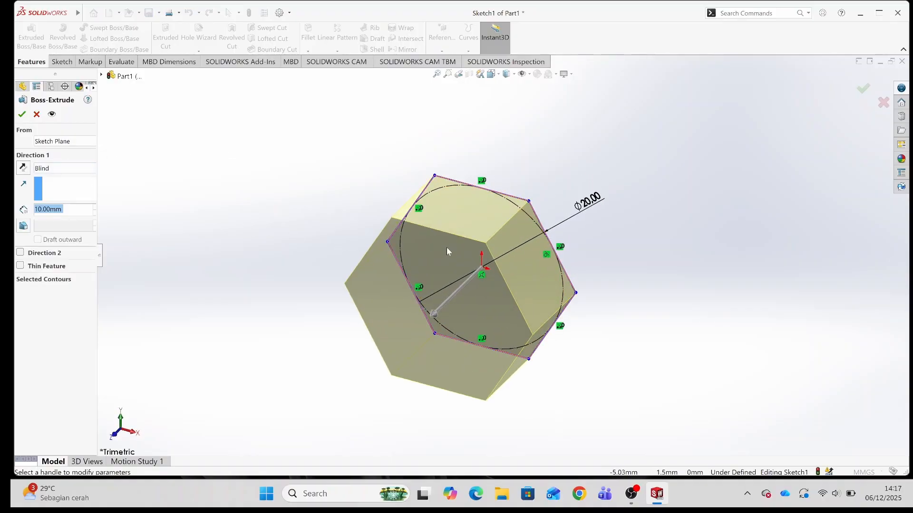
{"action": "left_click", "coordinate": [23, 168]}
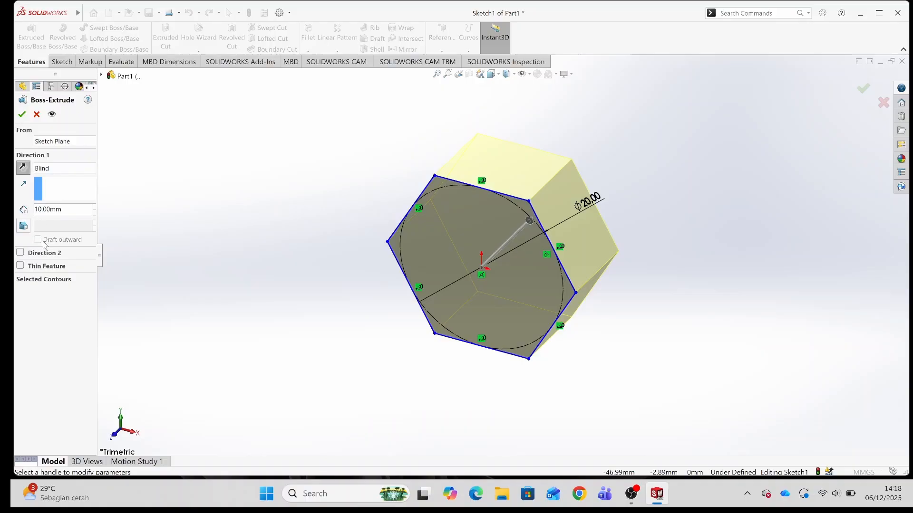
{"action": "left_click", "coordinate": [21, 115]}
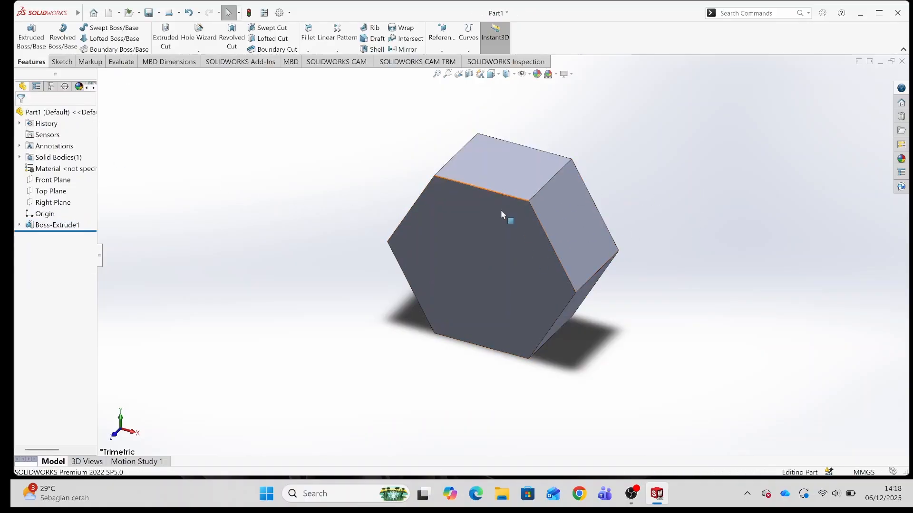
Step: Sketch a circle of 10 mm radius on the hexagon's front face, centred on the origin and touching the flat sides
{"action": "left_click", "coordinate": [518, 252]}
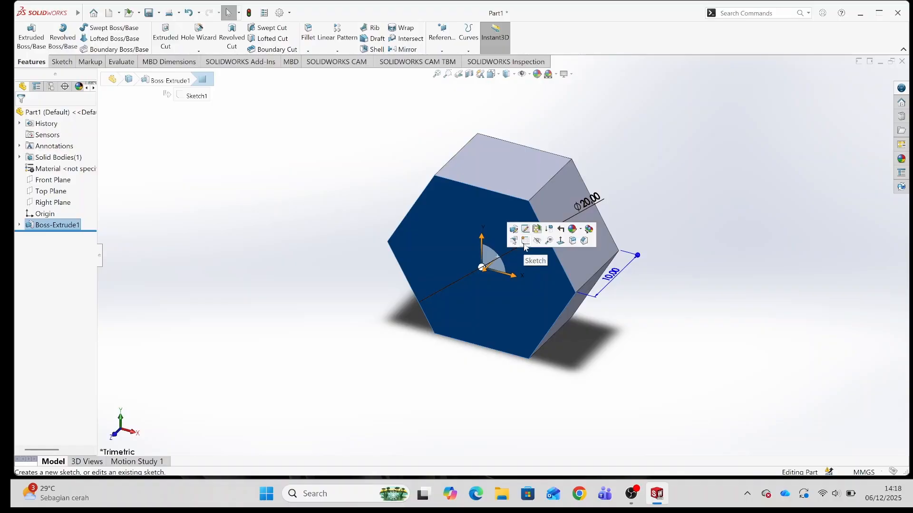
{"action": "left_click", "coordinate": [525, 241]}
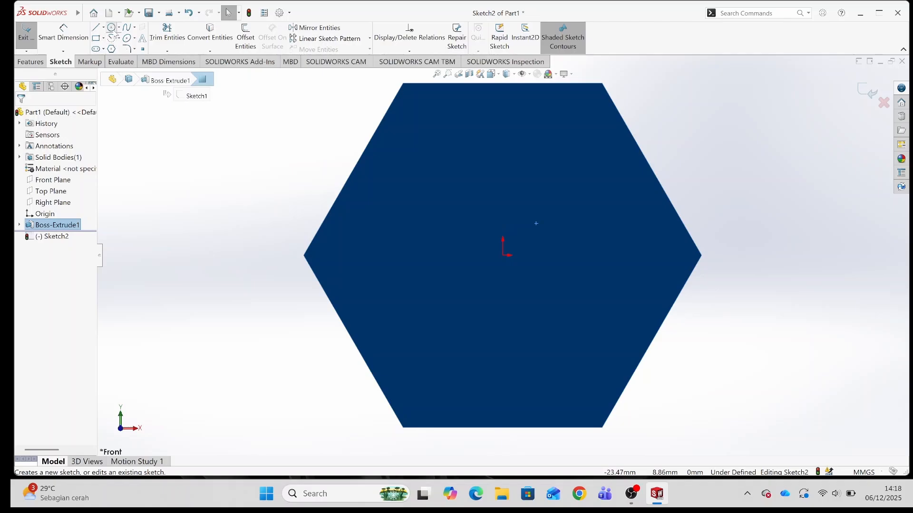
{"action": "left_click", "coordinate": [113, 31]}
{"action": "left_click", "coordinate": [503, 256]}
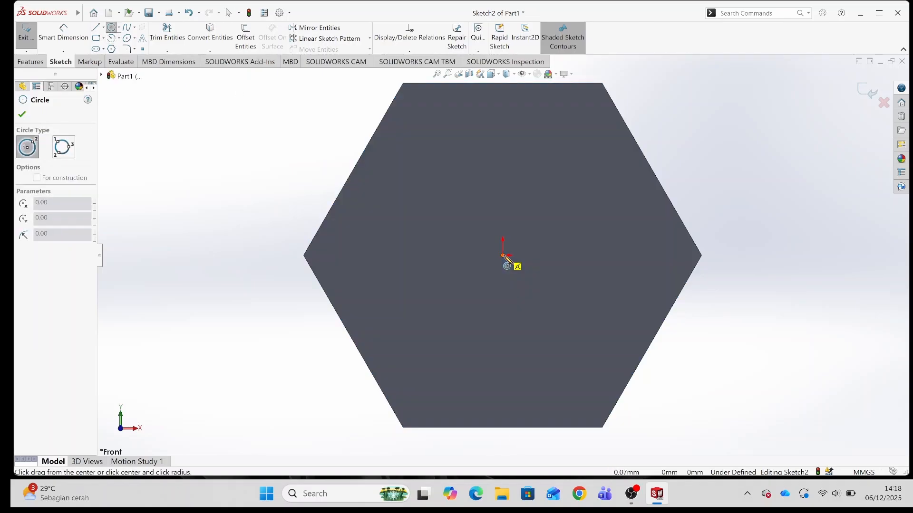
{"action": "left_click", "coordinate": [651, 172]}
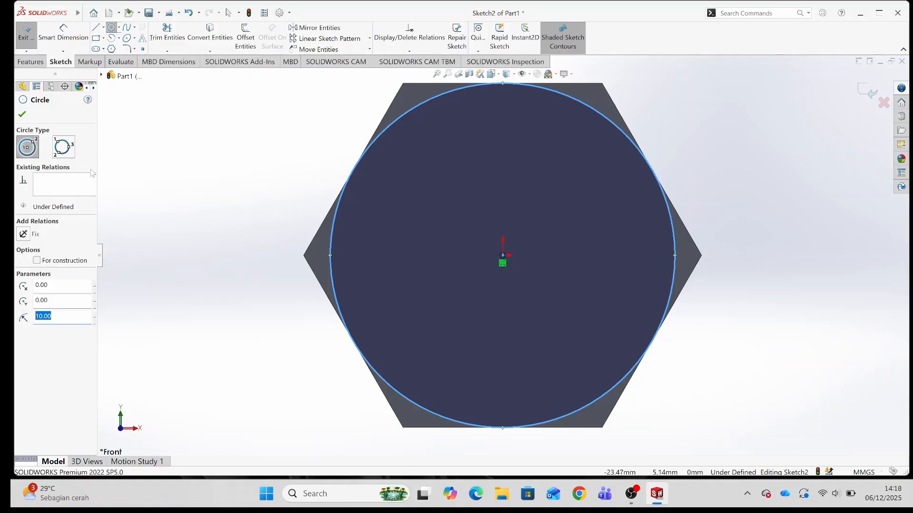
{"action": "left_click", "coordinate": [22, 115]}
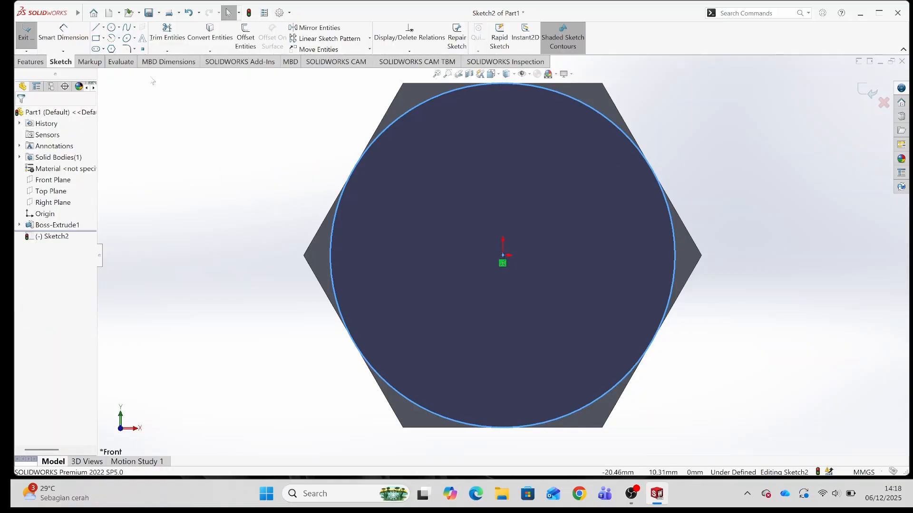
Step: Cut the front corners outside the circle with a blind 10 mm extruded cut, side to cut flipped and draft at 45 degrees
{"action": "left_click", "coordinate": [26, 63]}
{"action": "left_click", "coordinate": [165, 46]}
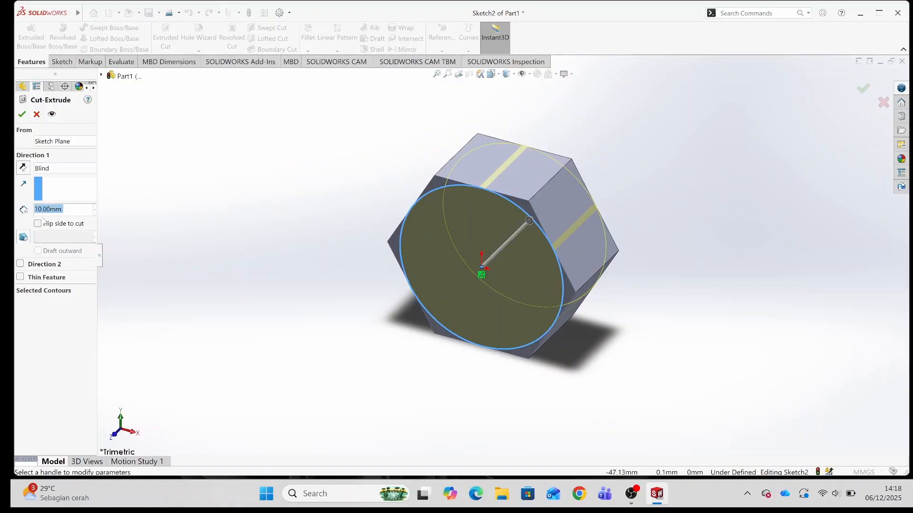
{"action": "left_click", "coordinate": [43, 226]}
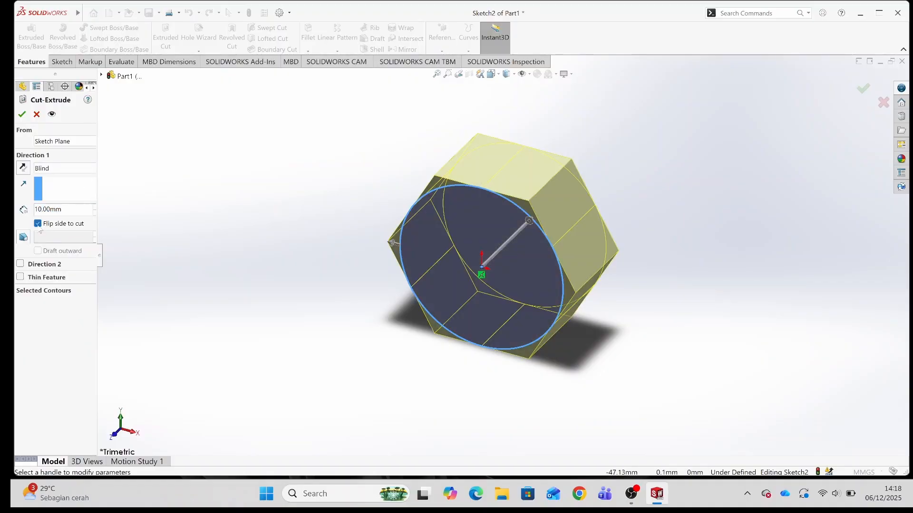
{"action": "left_click", "coordinate": [25, 237]}
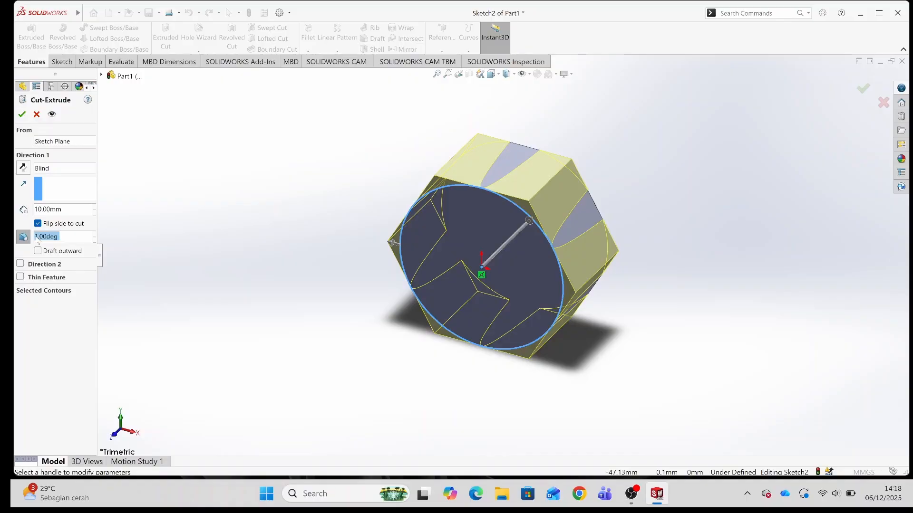
{"action": "right_click", "coordinate": [37, 239]}
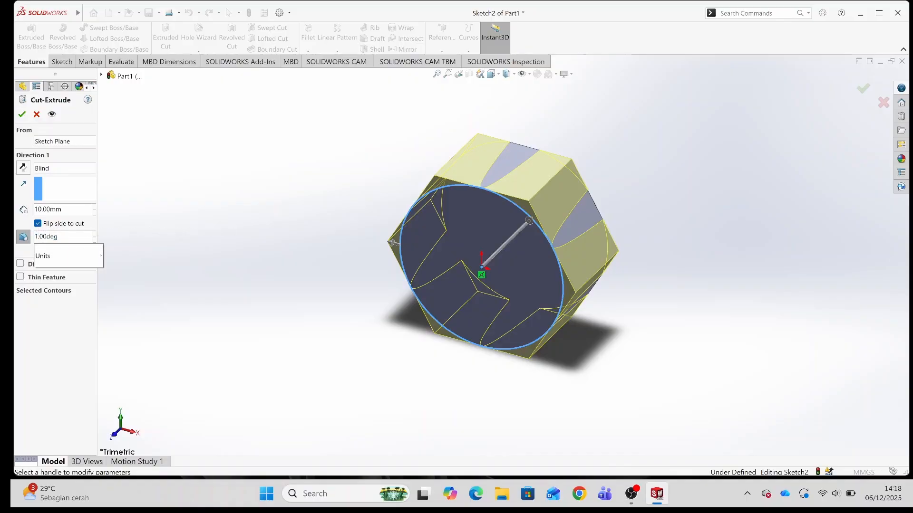
{"action": "key", "text": "BackSpace"}
{"action": "type", "text": "45"}
{"action": "left_click", "coordinate": [21, 316]}
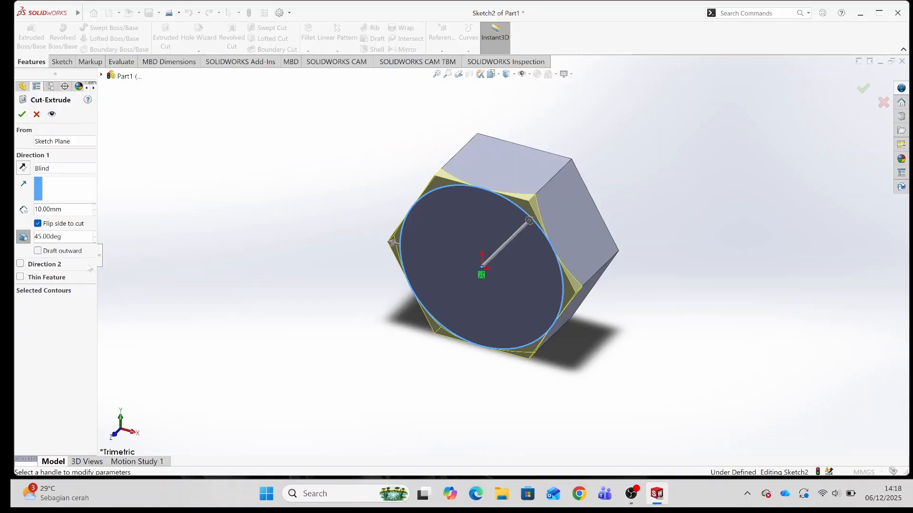
{"action": "left_click", "coordinate": [26, 115]}
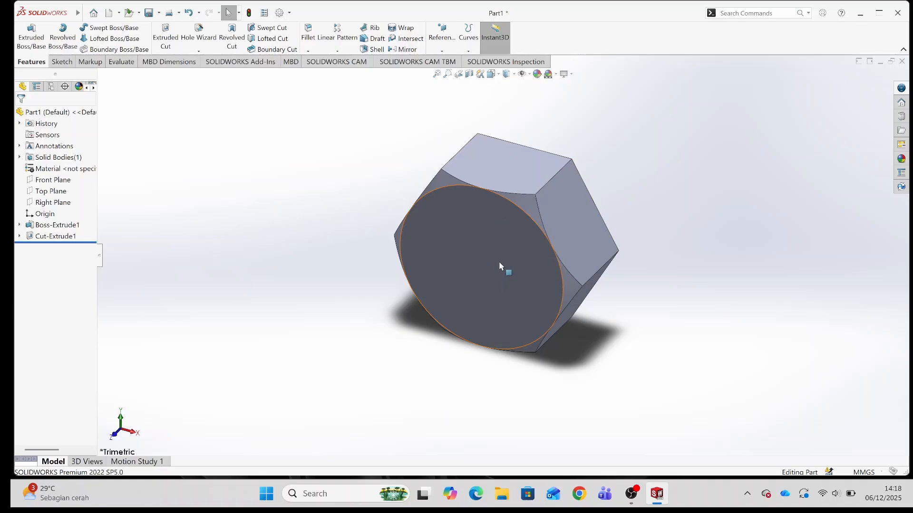
Step: Sketch a circle of 10 mm radius on the opposite hexagonal face, centred on the origin and touching the flat sides
{"action": "left_click", "coordinate": [492, 74]}
{"action": "left_click", "coordinate": [483, 242]}
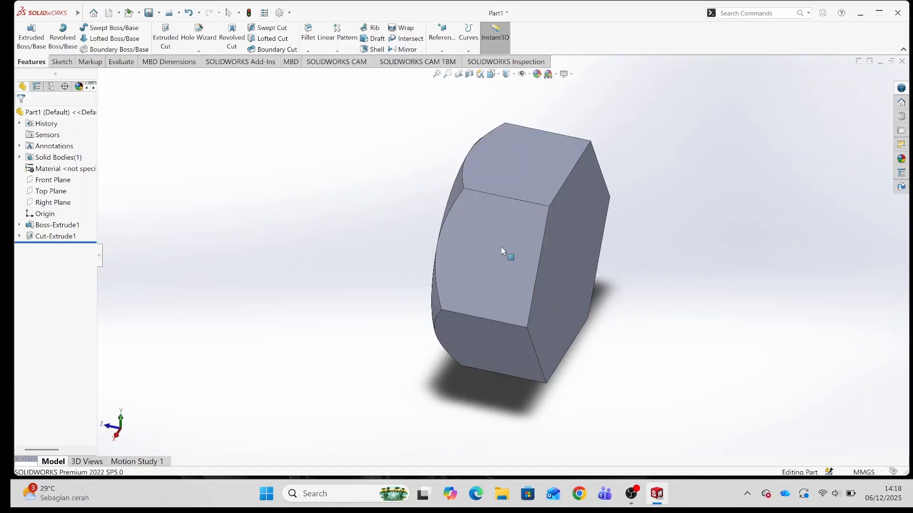
{"action": "left_click", "coordinate": [522, 260]}
{"action": "left_click", "coordinate": [543, 242]}
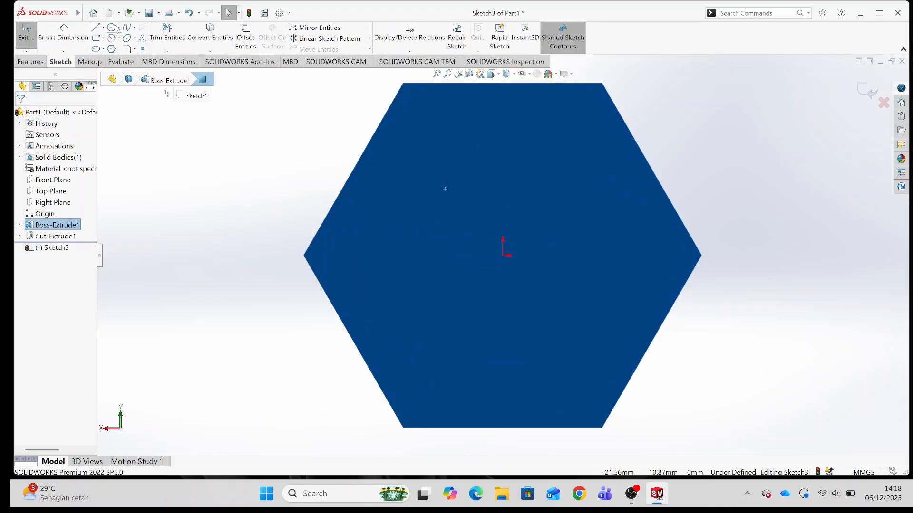
{"action": "left_click", "coordinate": [113, 27]}
{"action": "left_click", "coordinate": [503, 255]}
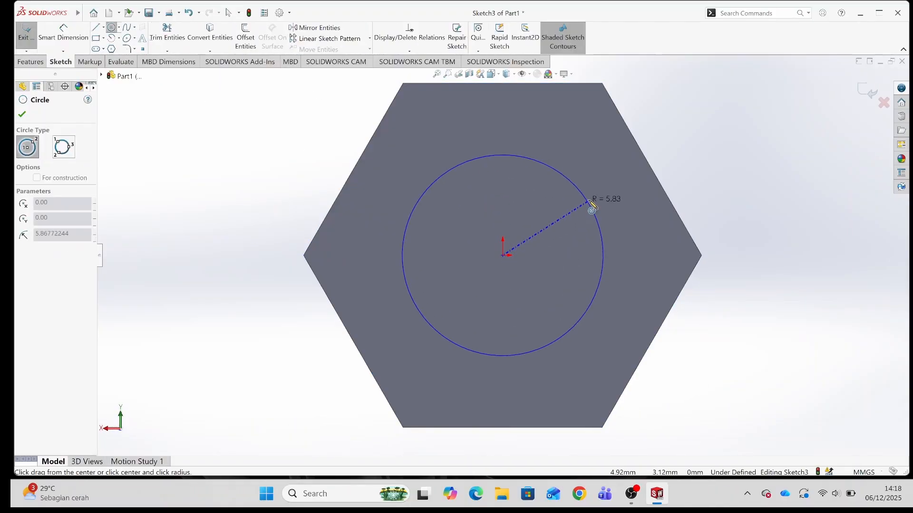
{"action": "left_click", "coordinate": [655, 170]}
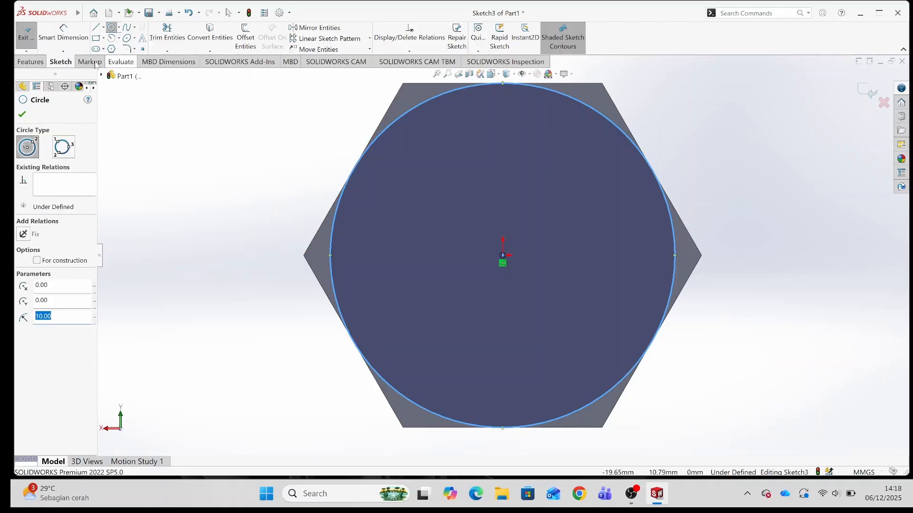
{"action": "left_click", "coordinate": [30, 61]}
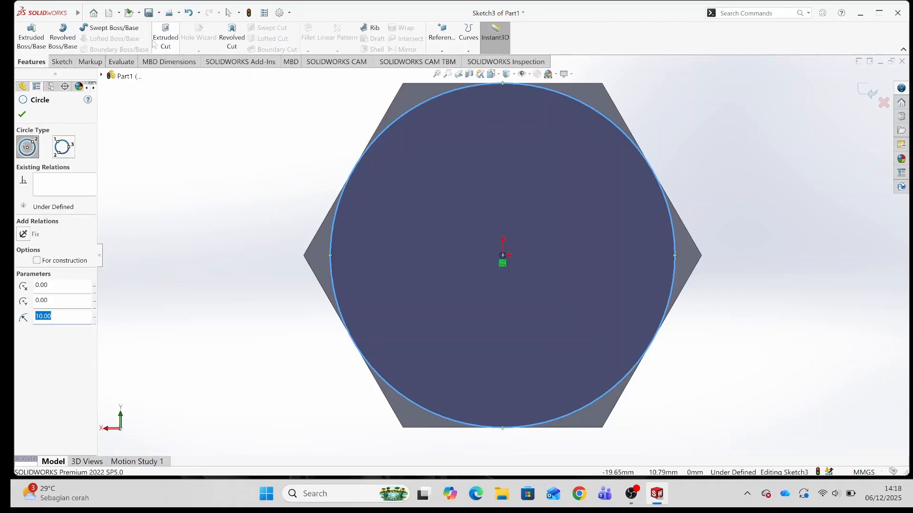
{"action": "left_click", "coordinate": [22, 114]}
Step: Cut the back corners outside the circle with a blind 10 mm extruded cut, flipped side to cut and 45-degree draft
{"action": "left_click", "coordinate": [166, 37]}
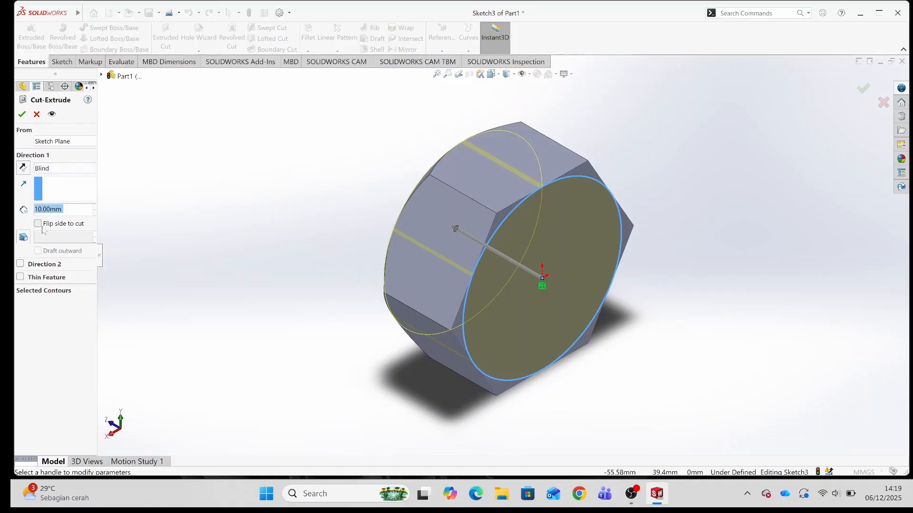
{"action": "left_click", "coordinate": [38, 223]}
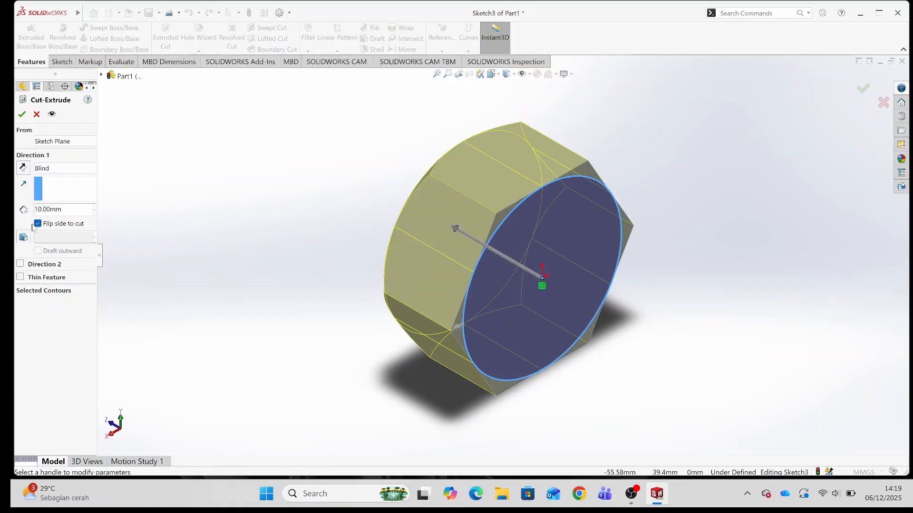
{"action": "left_click", "coordinate": [24, 237]}
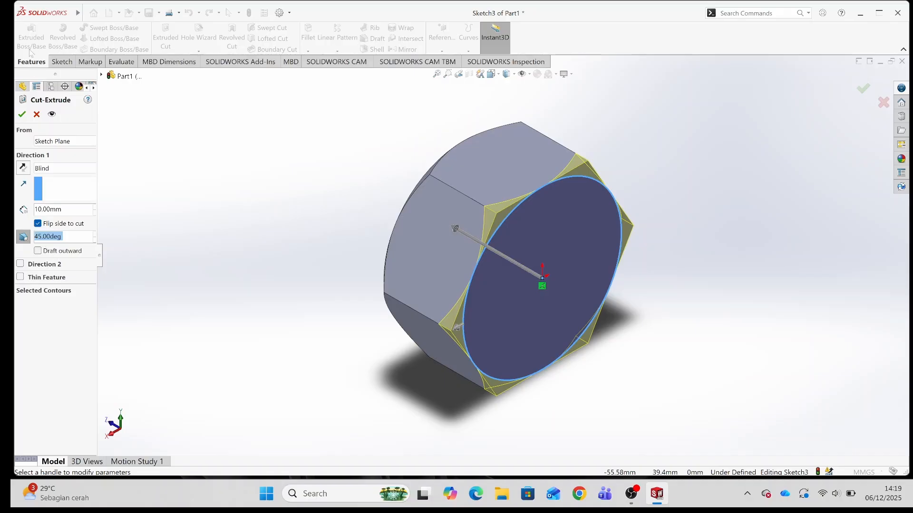
{"action": "left_click", "coordinate": [22, 113]}
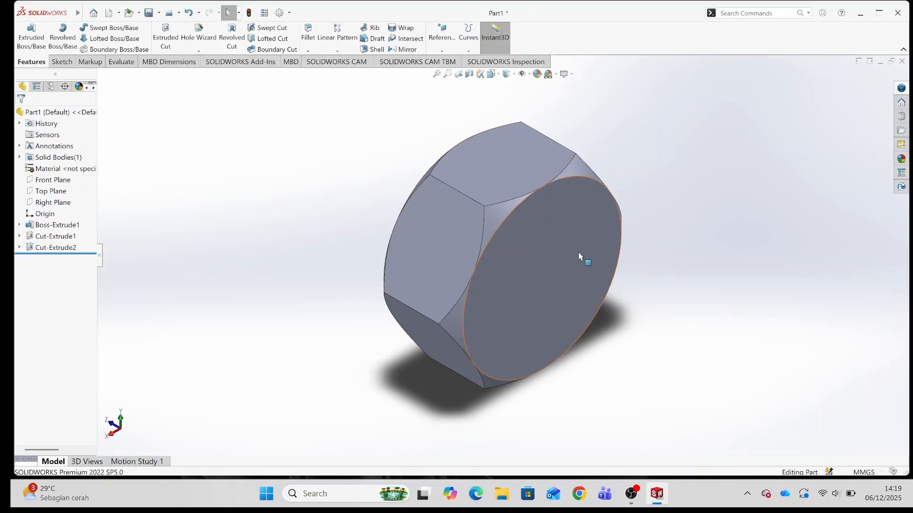
Step: Sketch a circle of about 4 mm radius on the hexagonal head's back face, centred on the origin
{"action": "left_click", "coordinate": [606, 244]}
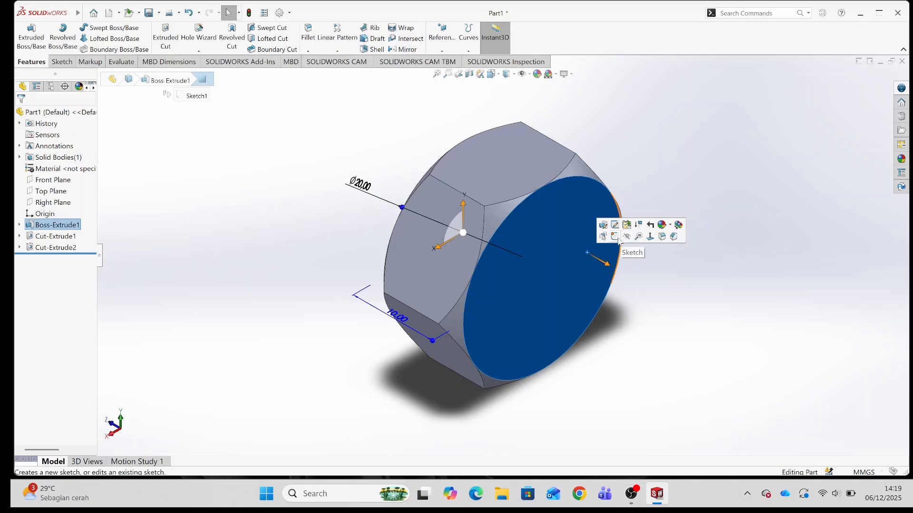
{"action": "left_click", "coordinate": [602, 236]}
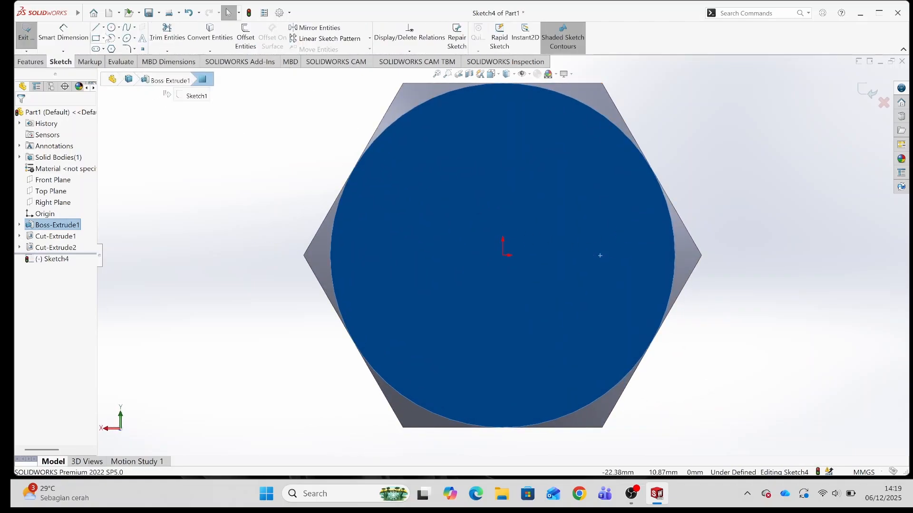
{"action": "left_click", "coordinate": [111, 28]}
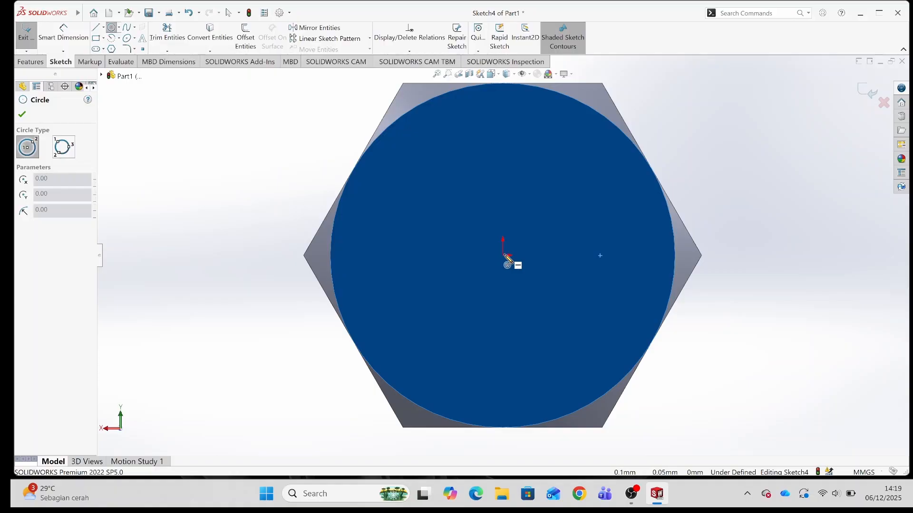
{"action": "left_click", "coordinate": [504, 256]}
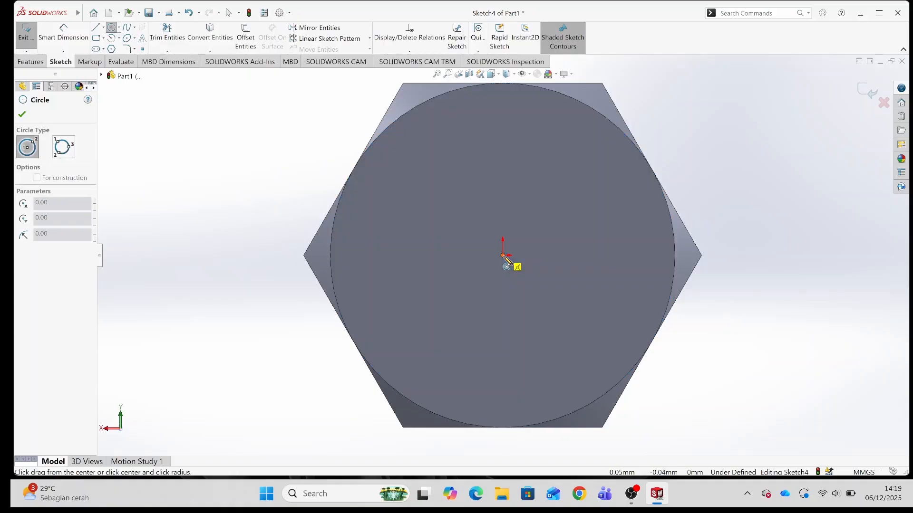
{"action": "left_click", "coordinate": [538, 198]}
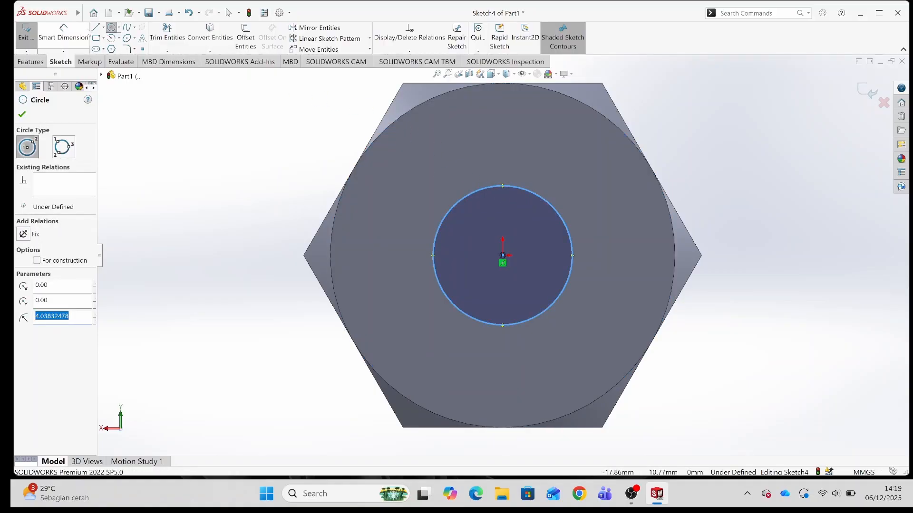
{"action": "left_click", "coordinate": [23, 115]}
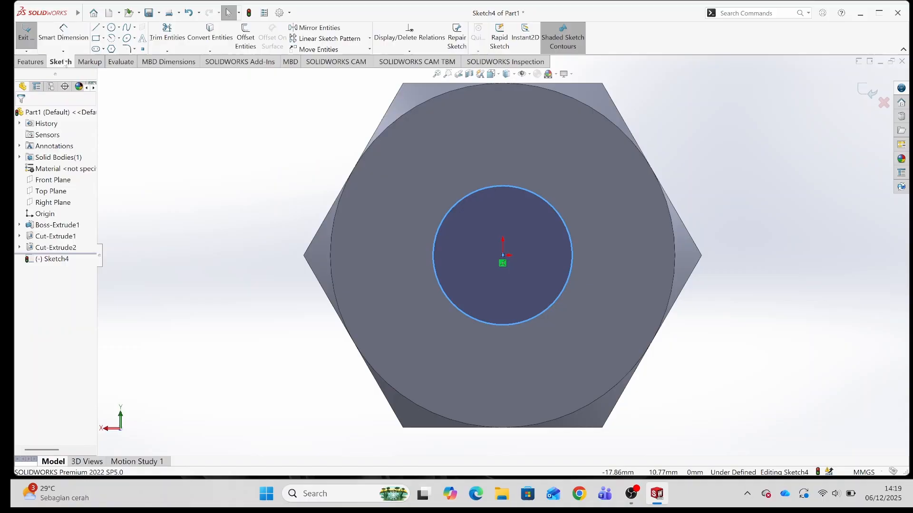
Step: Dimension the circle's diameter at 12 mm
{"action": "left_click", "coordinate": [63, 32]}
{"action": "left_click", "coordinate": [574, 258]}
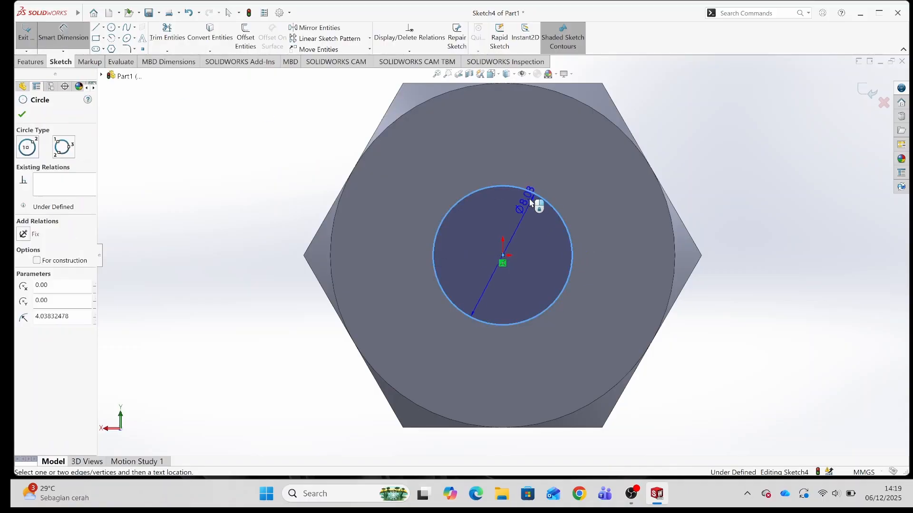
{"action": "left_click", "coordinate": [537, 168]}
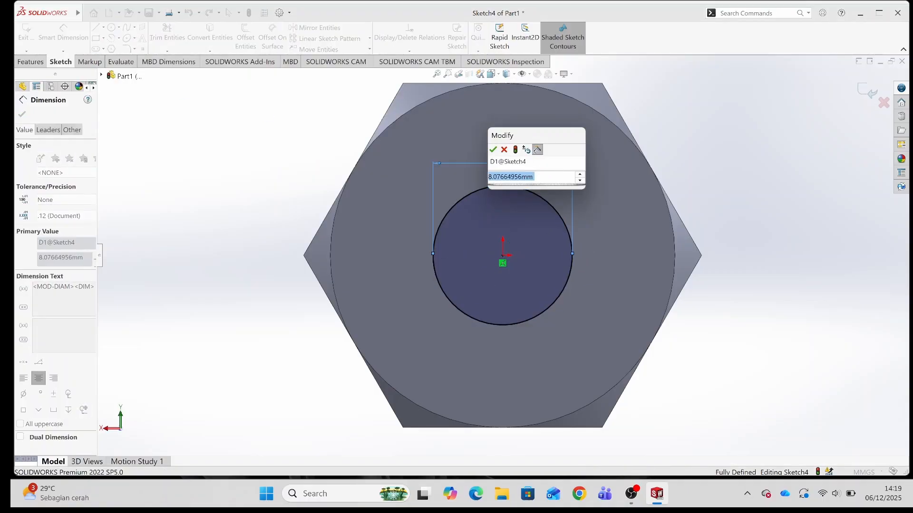
{"action": "type", "text": "12"}
{"action": "key", "text": "Return"}
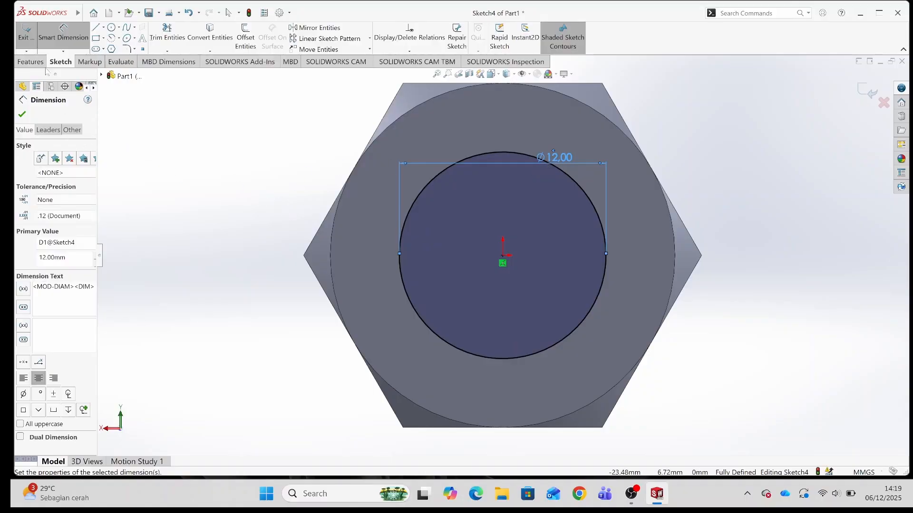
Step: Extrude the circle as a blind boss 40 mm outward from the head's back face, merged with the body, to form the shank
{"action": "left_click", "coordinate": [41, 63]}
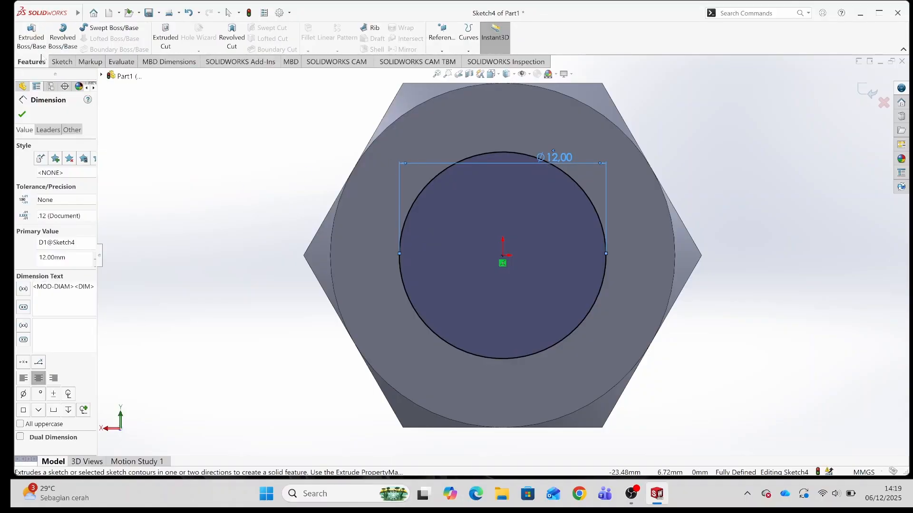
{"action": "left_click", "coordinate": [22, 115]}
{"action": "left_click", "coordinate": [31, 35]}
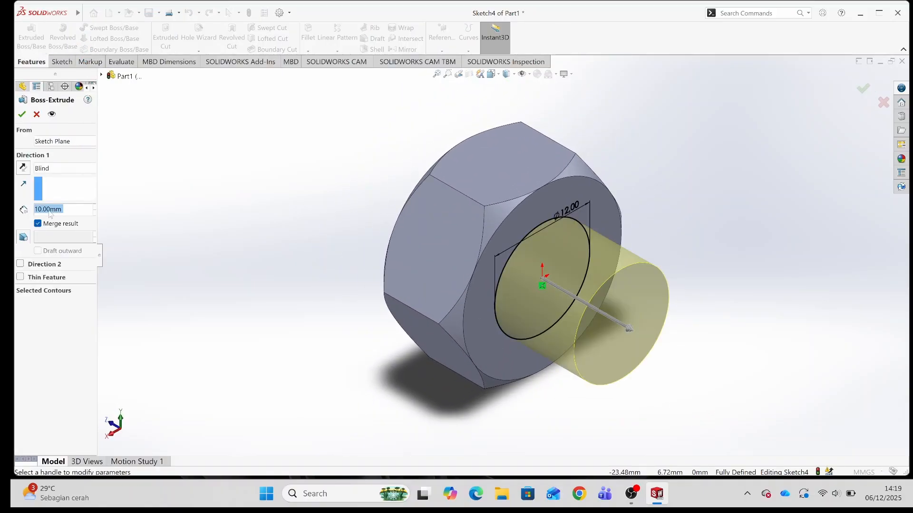
{"action": "left_click", "coordinate": [38, 212]}
{"action": "key", "text": "BackSpace"}
{"action": "type", "text": "4"}
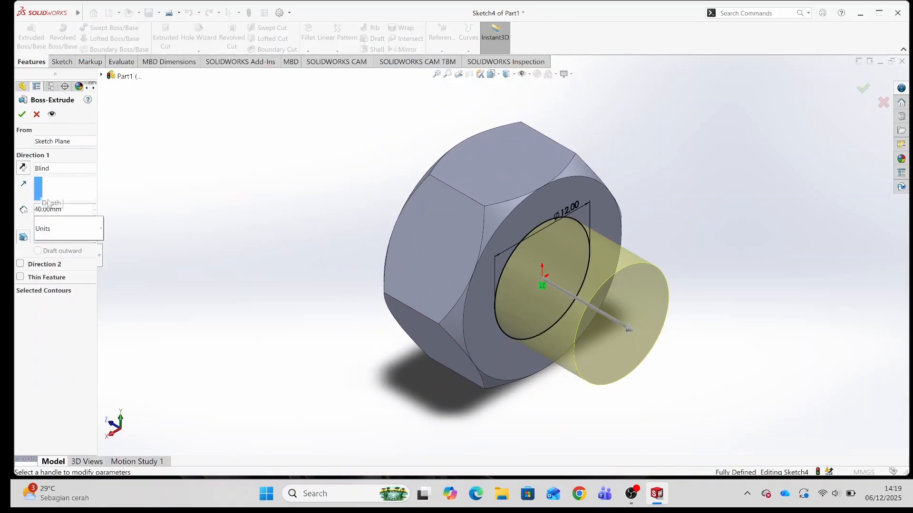
{"action": "key", "text": "Return"}
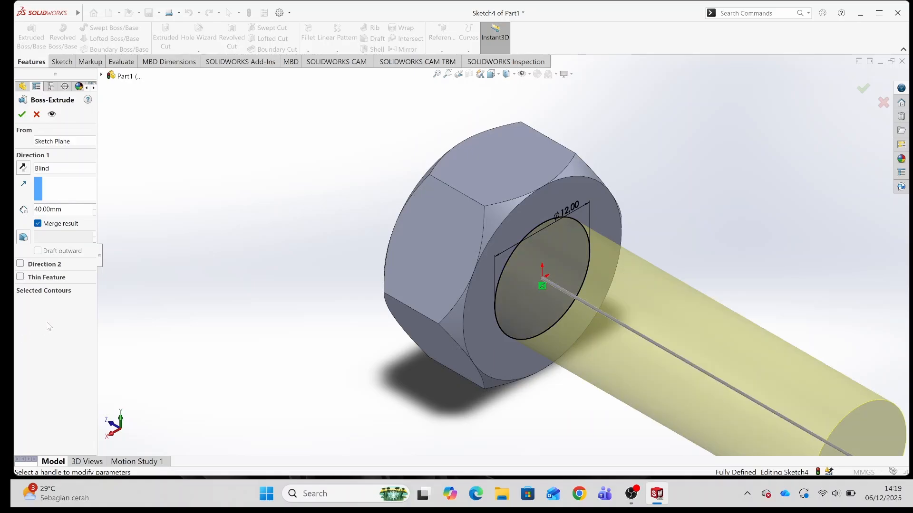
{"action": "scroll", "coordinate": [472, 240], "scroll_direction": "up", "scroll_amount": 1}
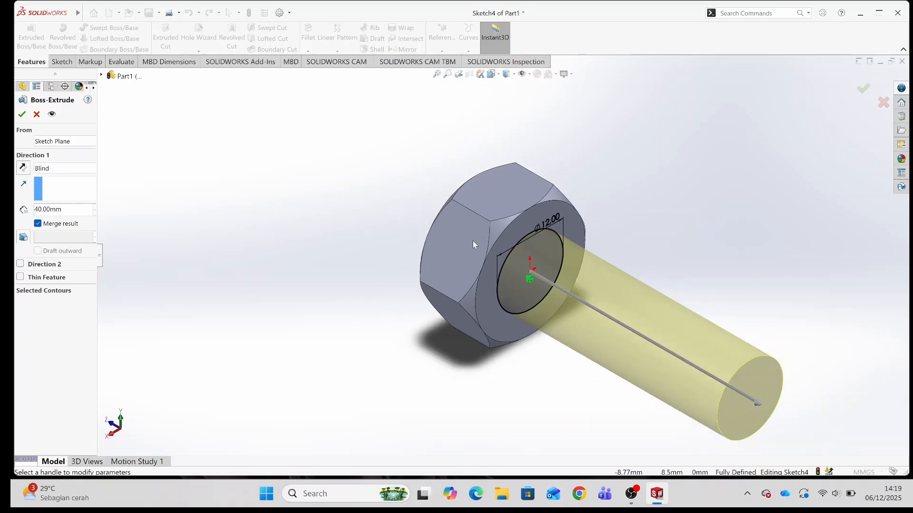
{"action": "left_click", "coordinate": [24, 115]}
{"action": "scroll", "coordinate": [555, 238], "scroll_direction": "up", "scroll_amount": 2}
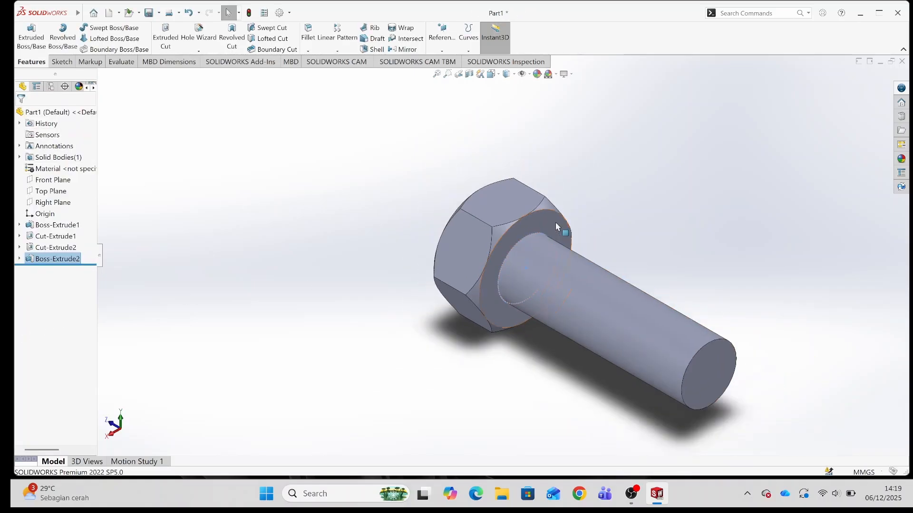
Step: Start a Thread feature for the bolt shank and set its end condition to Up To Selection
{"action": "key", "text": "ctrl+7"}
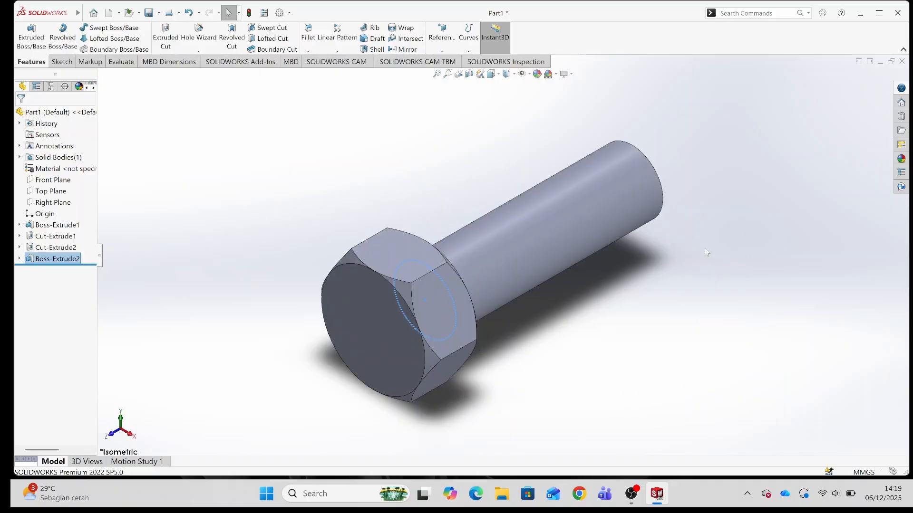
{"action": "left_click", "coordinate": [545, 145]}
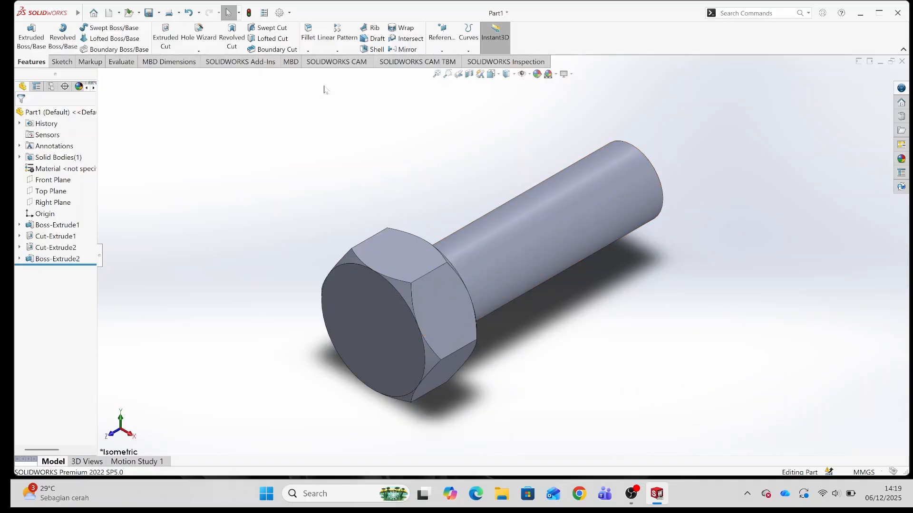
{"action": "left_click", "coordinate": [493, 76]}
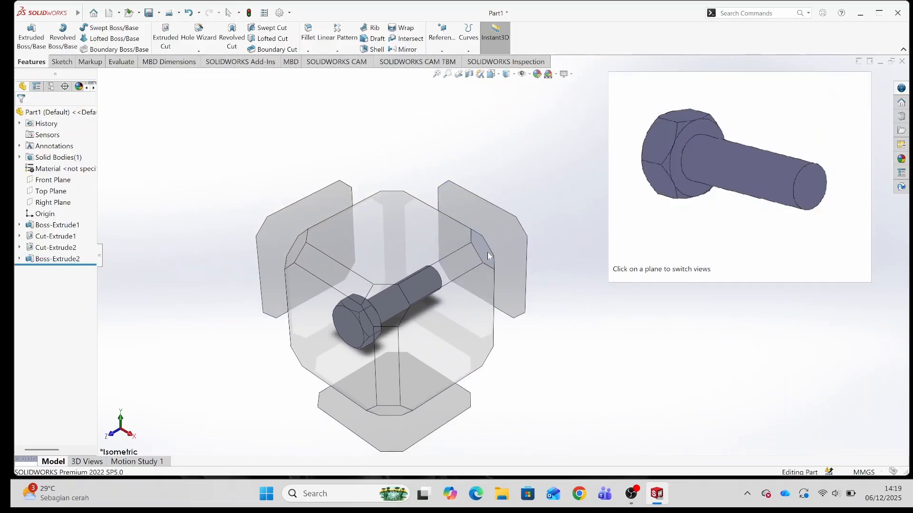
{"action": "left_click", "coordinate": [484, 253]}
{"action": "key", "text": "ctrl+7"}
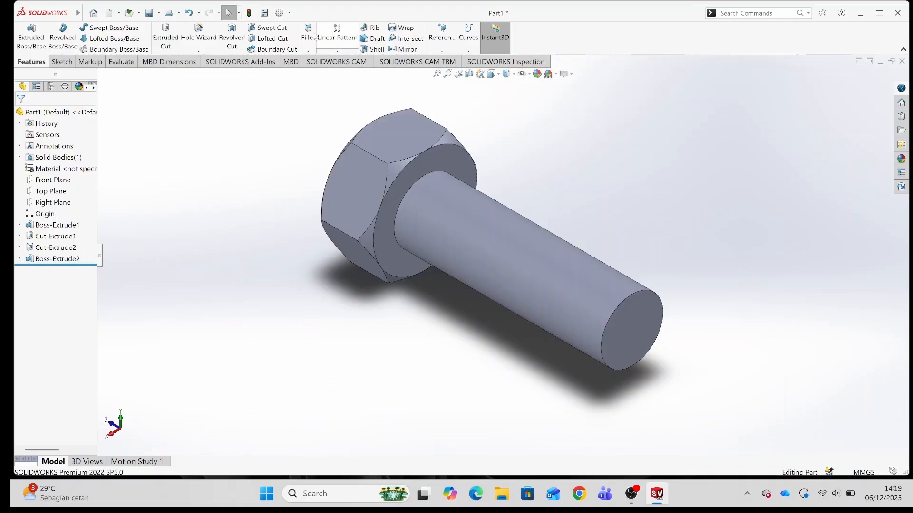
{"action": "left_click", "coordinate": [199, 50]}
{"action": "left_click", "coordinate": [204, 83]}
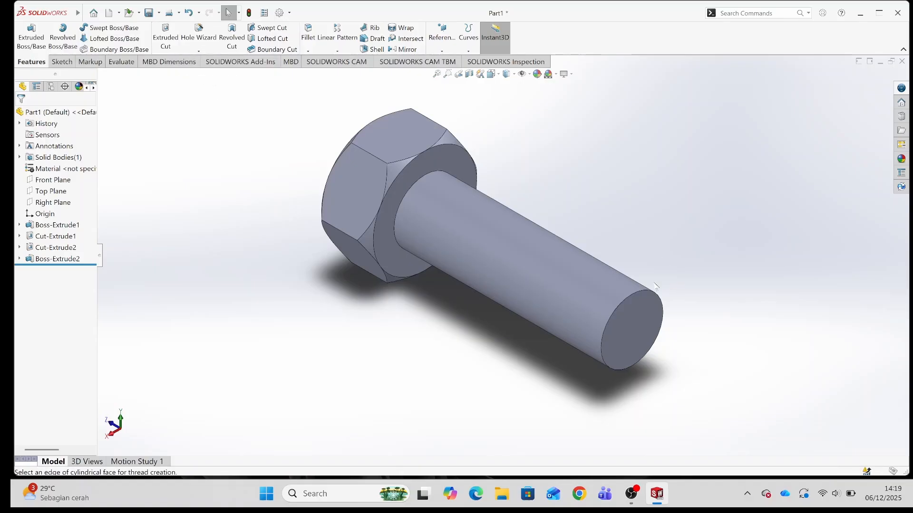
{"action": "left_click", "coordinate": [595, 253]}
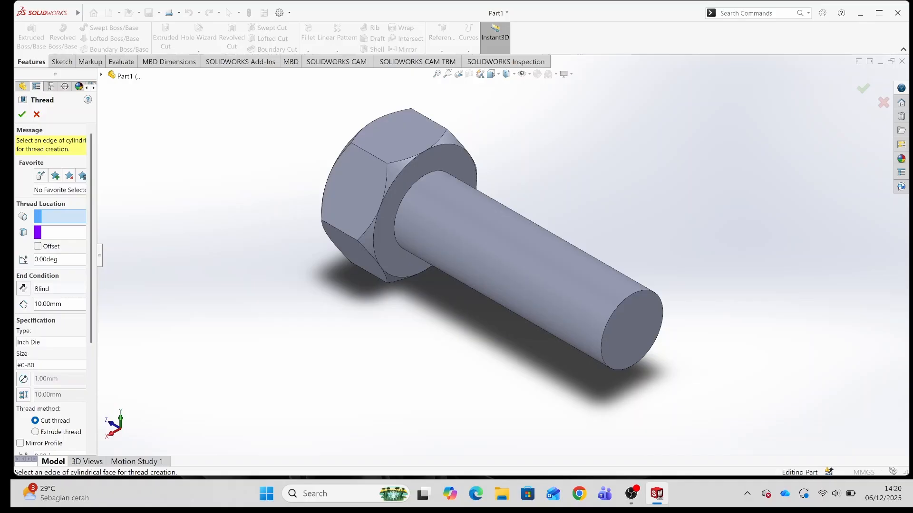
{"action": "left_click", "coordinate": [50, 291]}
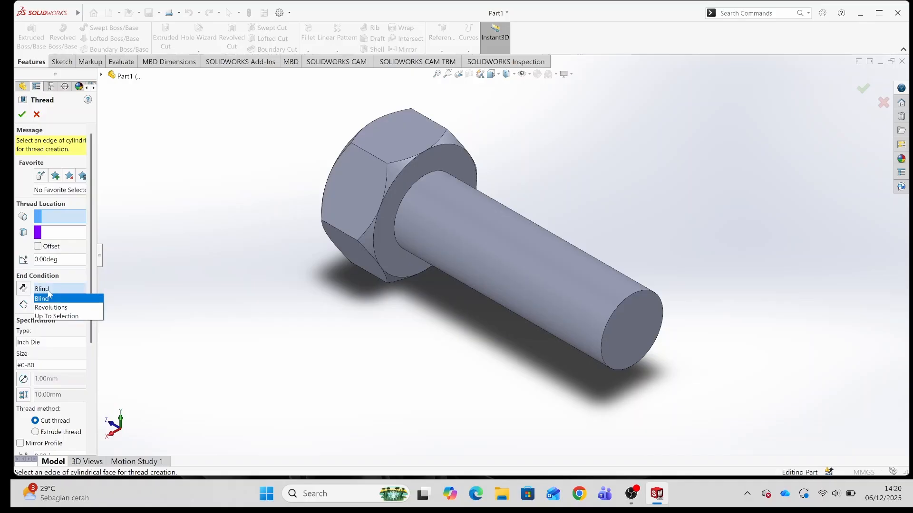
{"action": "left_click", "coordinate": [66, 316]}
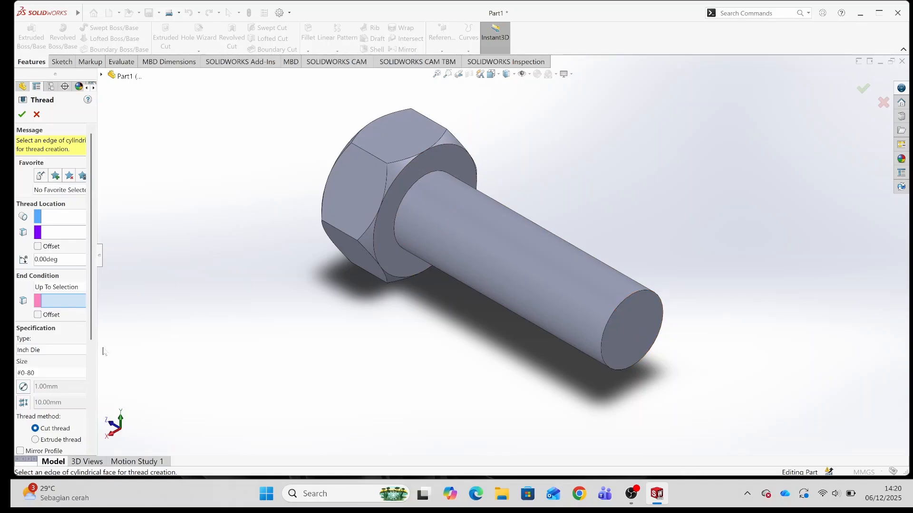
Step: Set the thread type to Metric Tap and browse its available sizes
{"action": "left_click", "coordinate": [53, 349]}
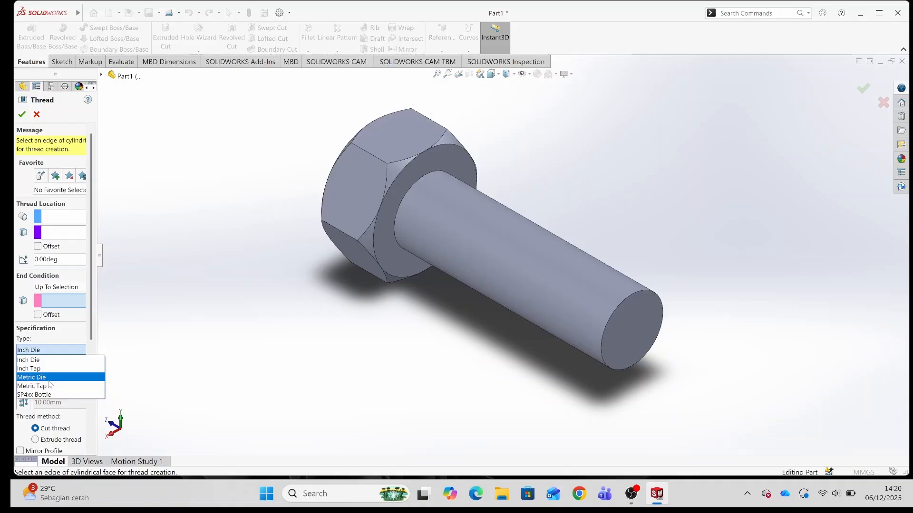
{"action": "left_click", "coordinate": [49, 386]}
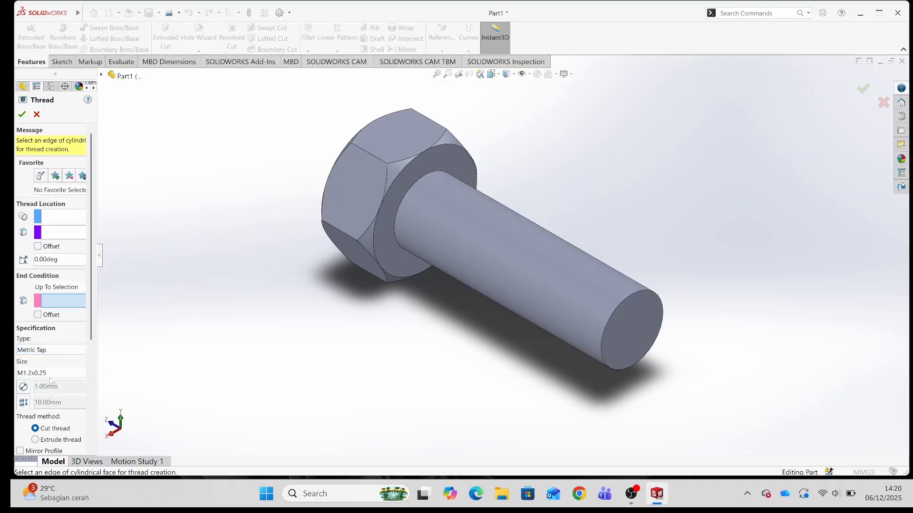
{"action": "left_click", "coordinate": [51, 375]}
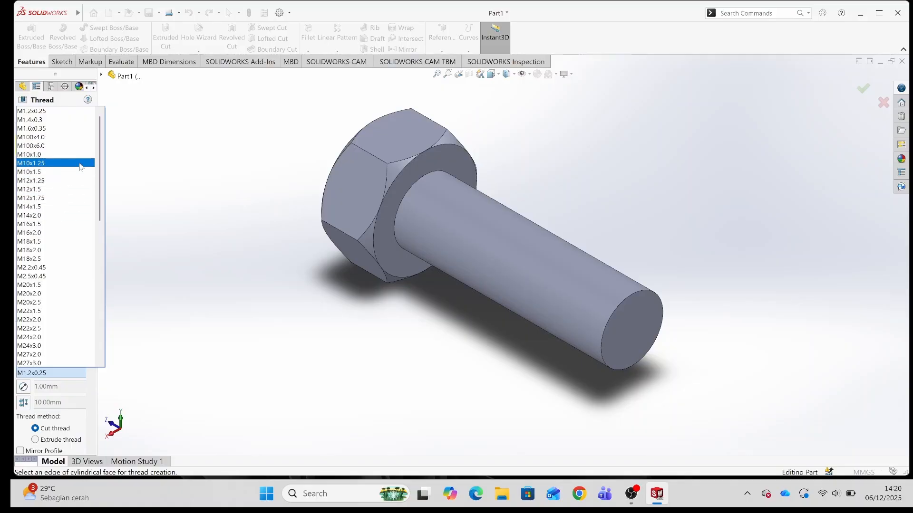
{"action": "left_click_drag", "start_coordinate": [100, 171], "coordinate": [102, 201]}
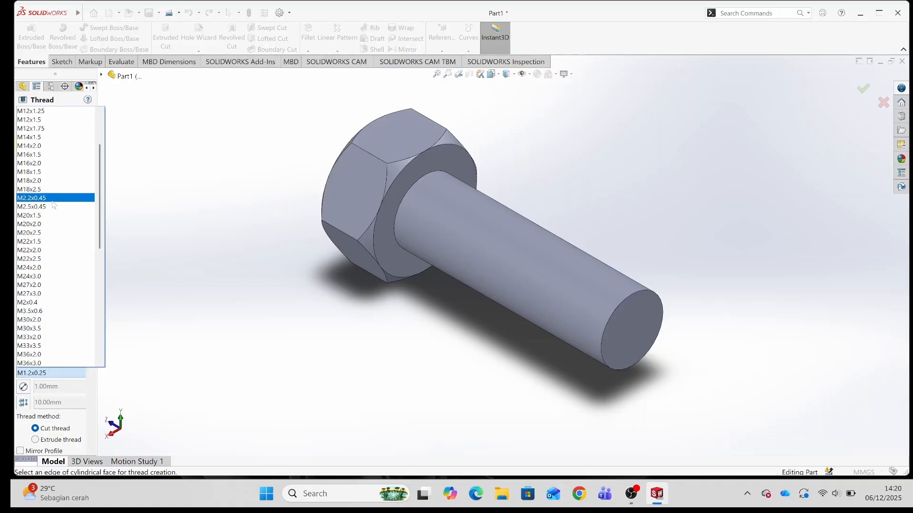
{"action": "left_click", "coordinate": [81, 382]}
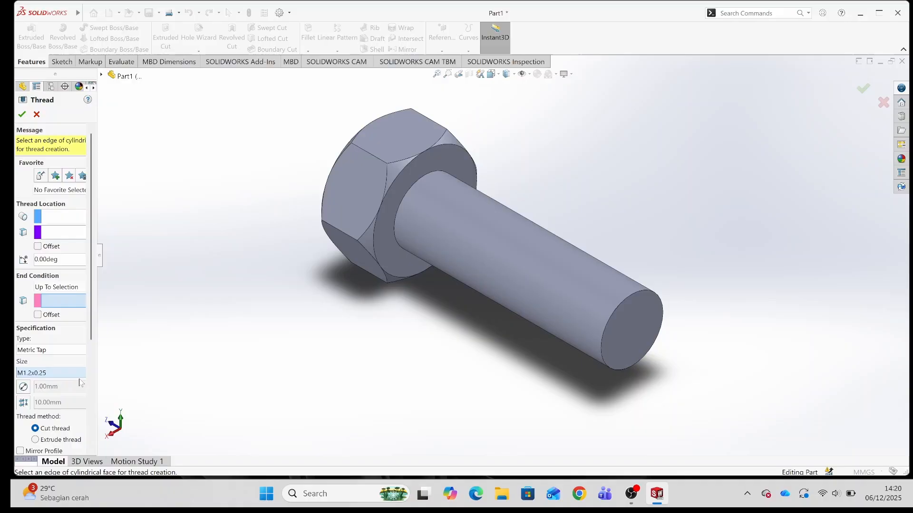
Step: Set the thread specification to type Metric Die with size M3x0.5
{"action": "left_click", "coordinate": [64, 350]}
{"action": "left_click", "coordinate": [63, 376]}
{"action": "left_click", "coordinate": [63, 374]}
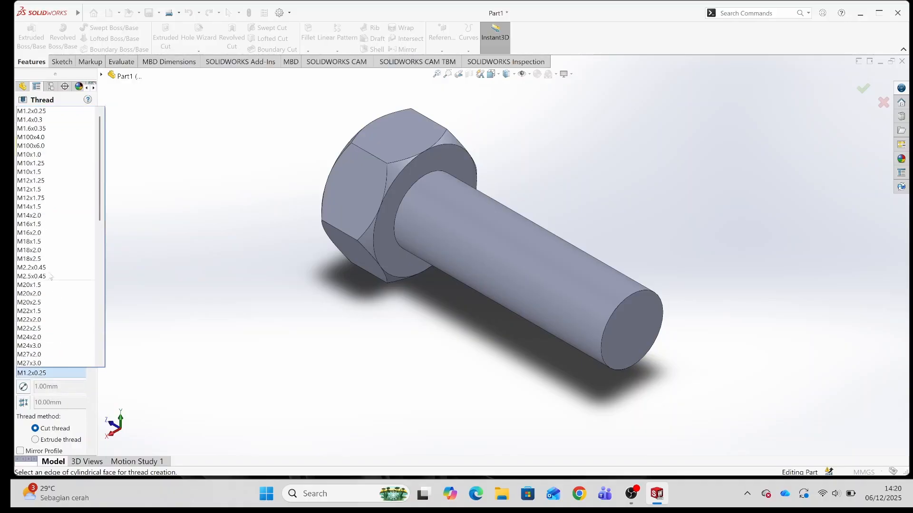
{"action": "scroll", "coordinate": [45, 294], "scroll_direction": "down", "scroll_amount": 5}
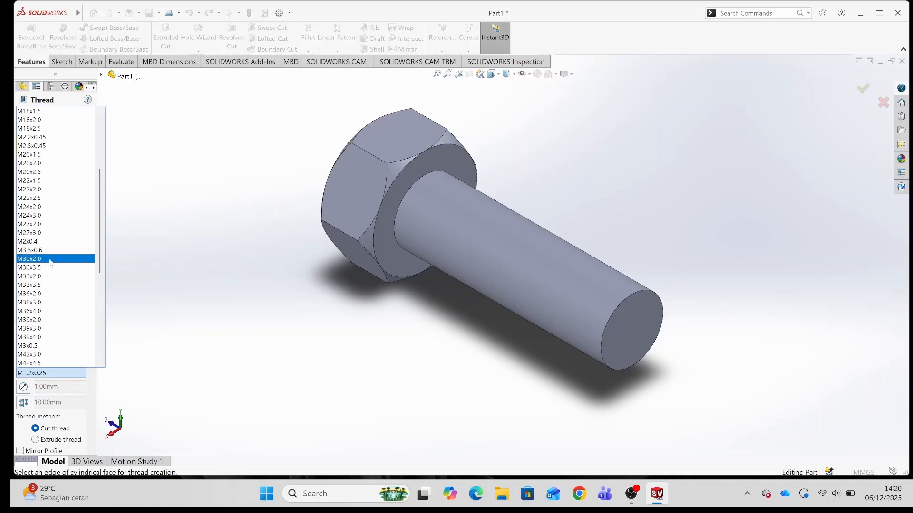
{"action": "scroll", "coordinate": [55, 305], "scroll_direction": "down", "scroll_amount": 2}
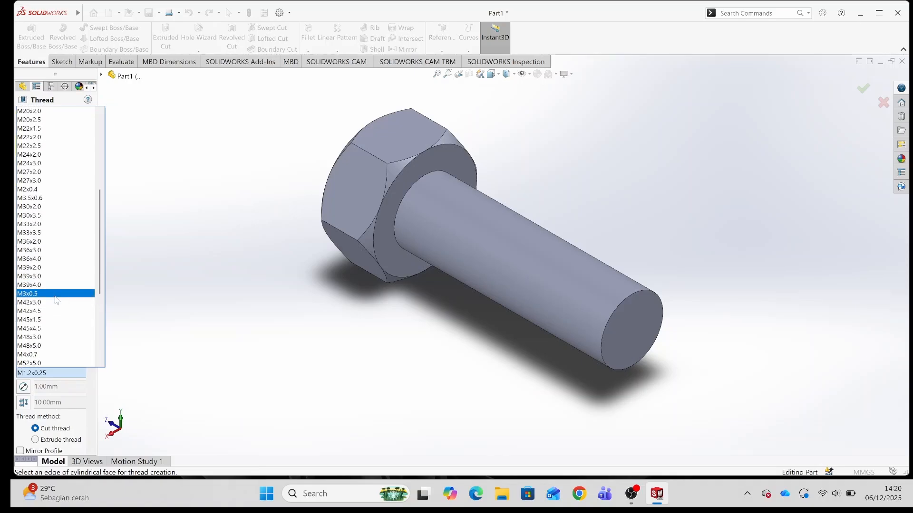
{"action": "left_click", "coordinate": [53, 294]}
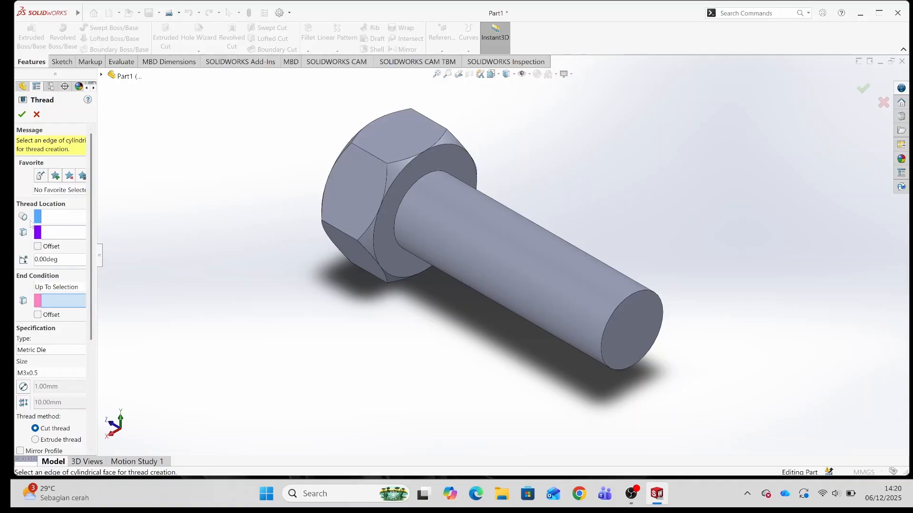
Step: Locate the thread on the circular edge at the shank's free end and run it up to the underside face of the head
{"action": "left_click", "coordinate": [56, 220]}
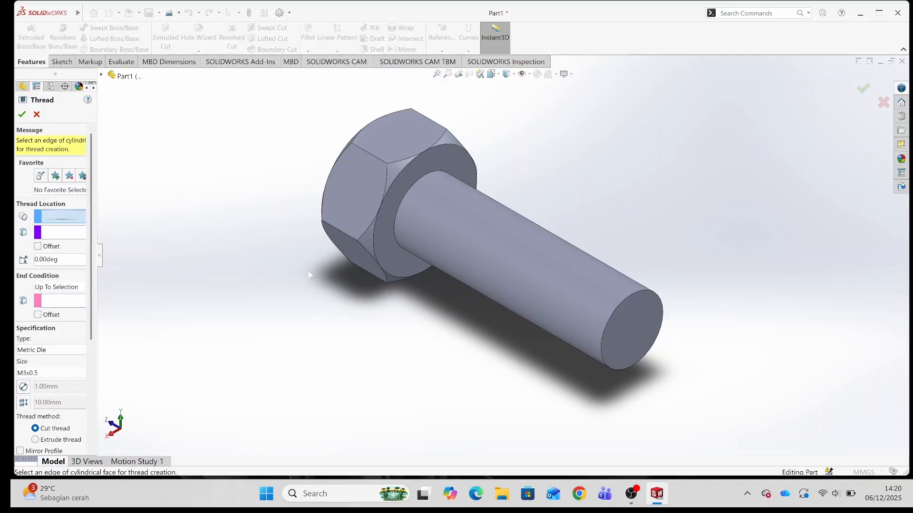
{"action": "left_click", "coordinate": [629, 300]}
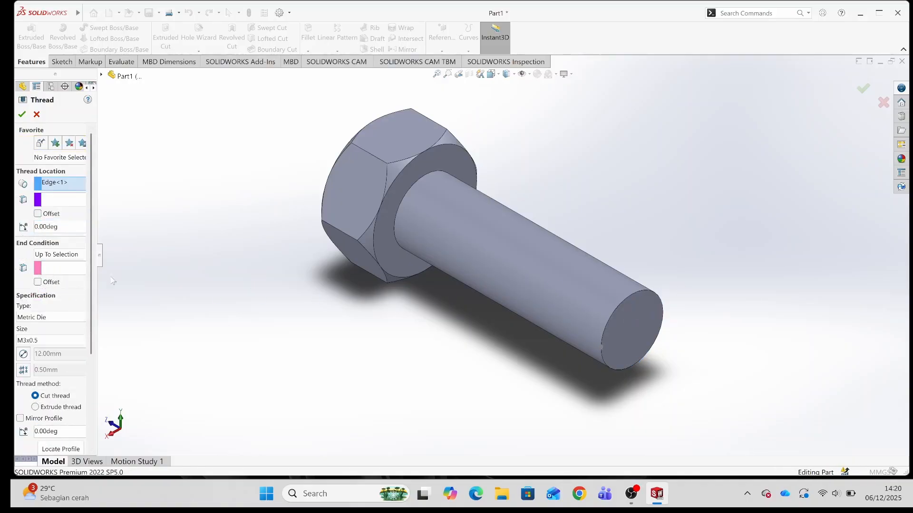
{"action": "left_click", "coordinate": [402, 203]}
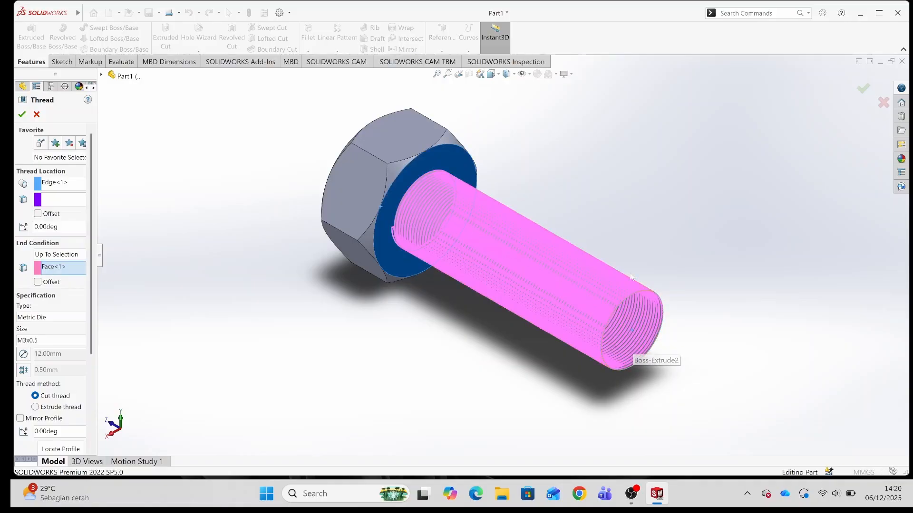
Step: Offset the thread's start location by 2 mm from the selected circular edge
{"action": "left_click", "coordinate": [38, 215]}
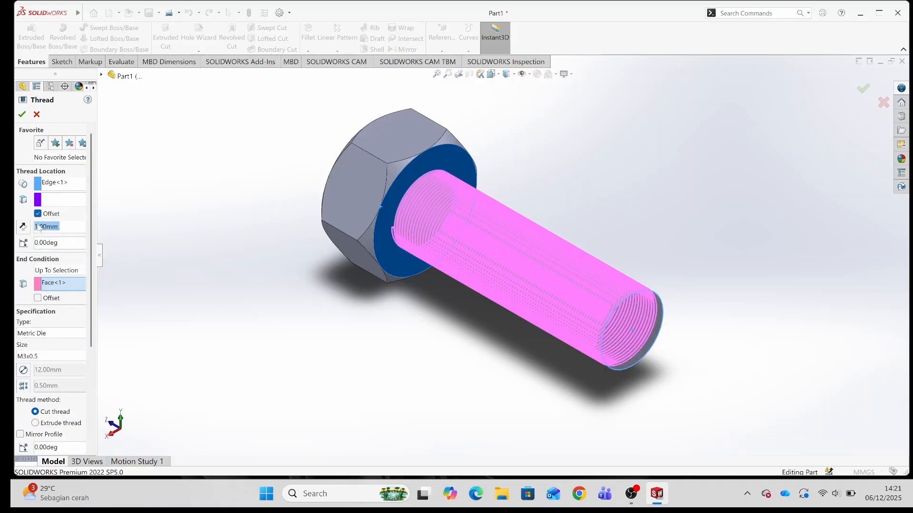
{"action": "right_click", "coordinate": [40, 229]}
{"action": "key", "text": "BackSpace"}
{"action": "type", "text": "2"}
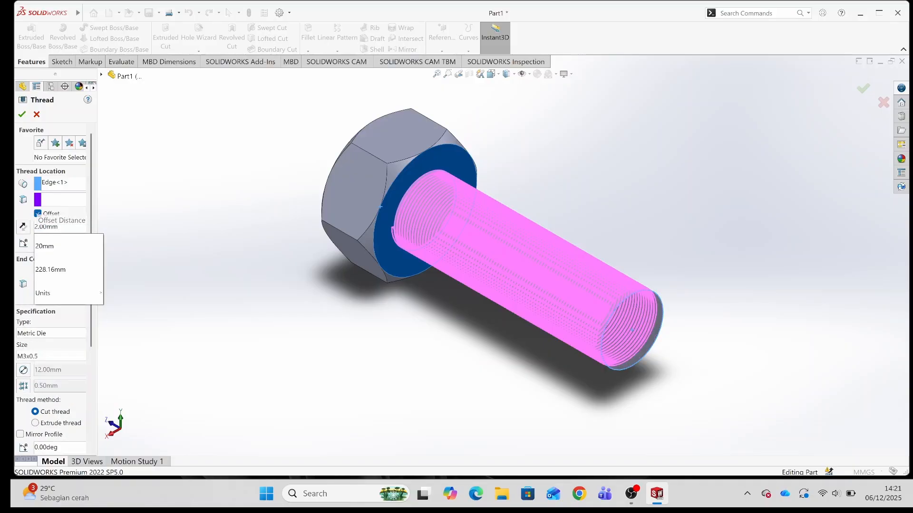
{"action": "left_click", "coordinate": [26, 272]}
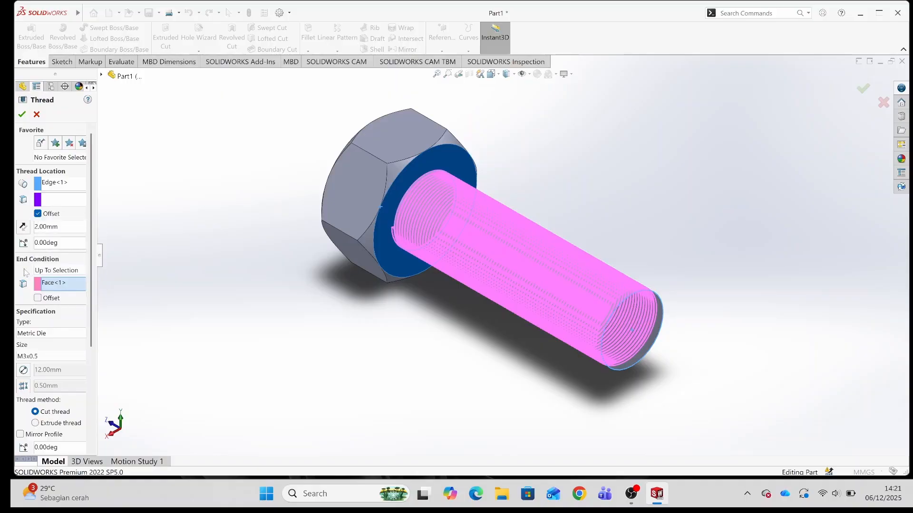
Step: Reverse the start offset direction and try to create the thread with the Extrude thread method
{"action": "scroll", "coordinate": [90, 341], "scroll_direction": "down", "scroll_amount": 5}
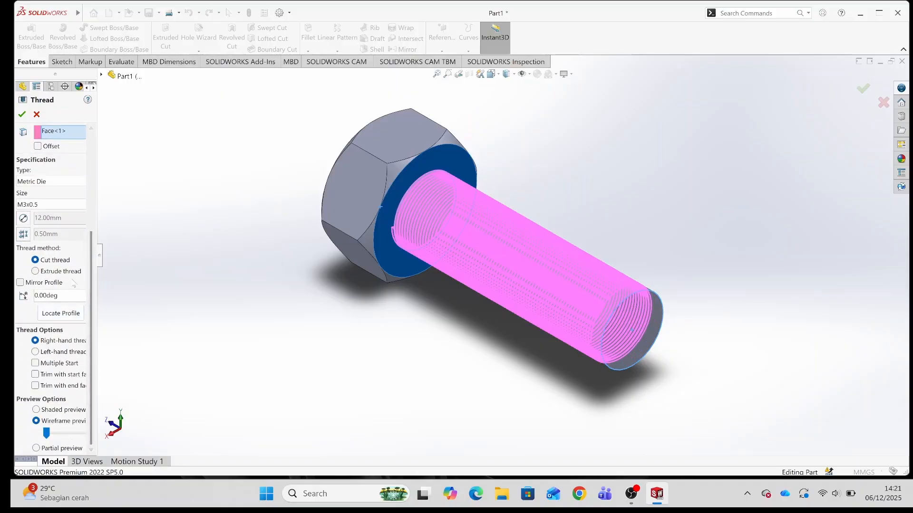
{"action": "left_click", "coordinate": [71, 272]}
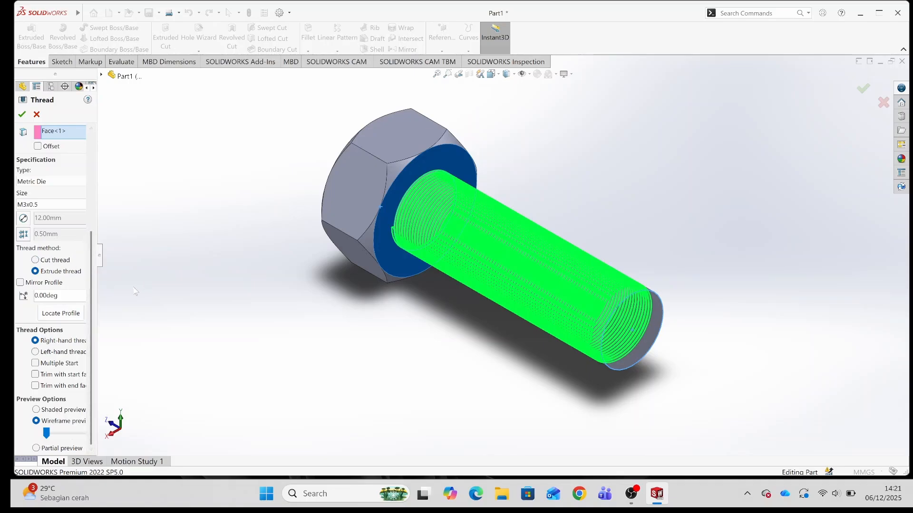
{"action": "left_click_drag", "start_coordinate": [90, 271], "coordinate": [89, 153]}
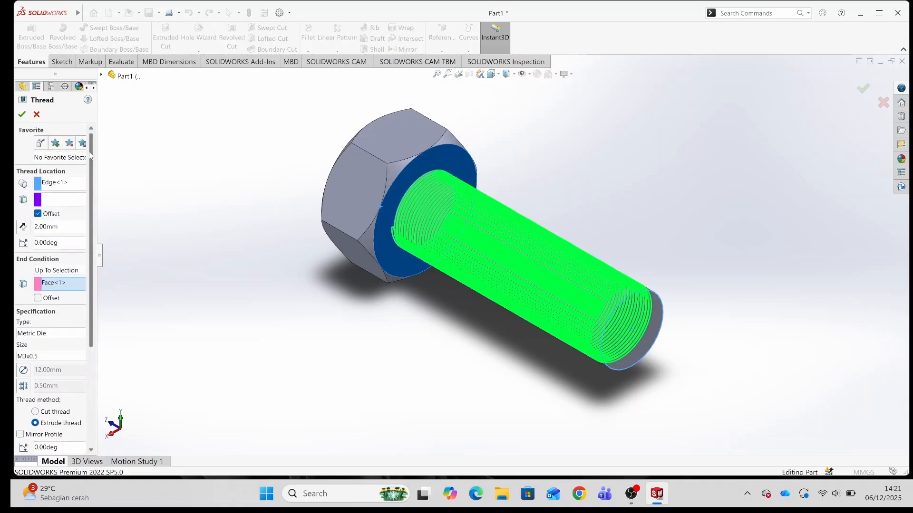
{"action": "left_click", "coordinate": [25, 226]}
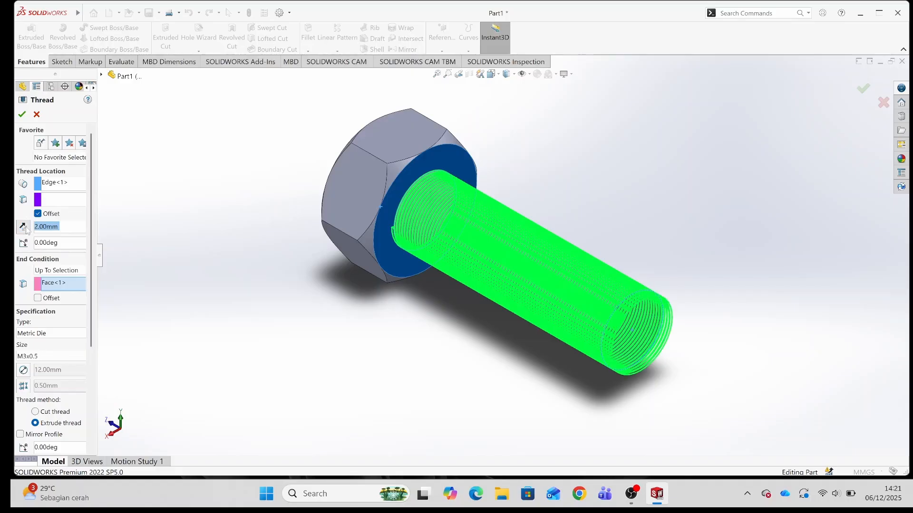
{"action": "left_click", "coordinate": [26, 229]}
{"action": "left_click", "coordinate": [22, 115]}
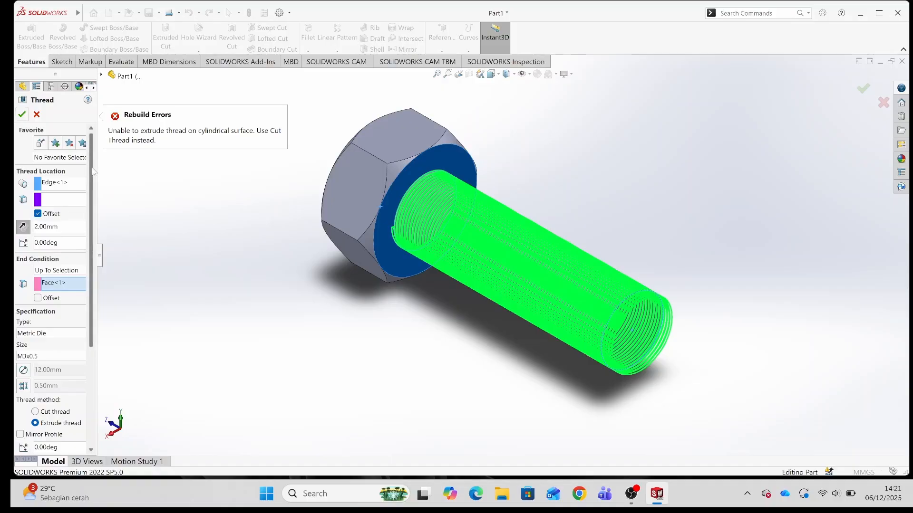
Step: Change the thread method to Cut thread and create the thread on the shank
{"action": "scroll", "coordinate": [81, 285], "scroll_direction": "down", "scroll_amount": 5}
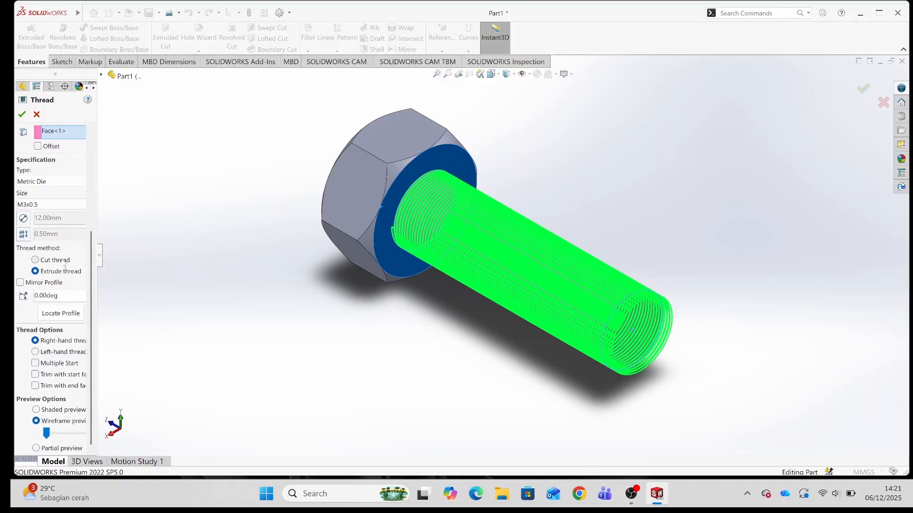
{"action": "left_click", "coordinate": [72, 261]}
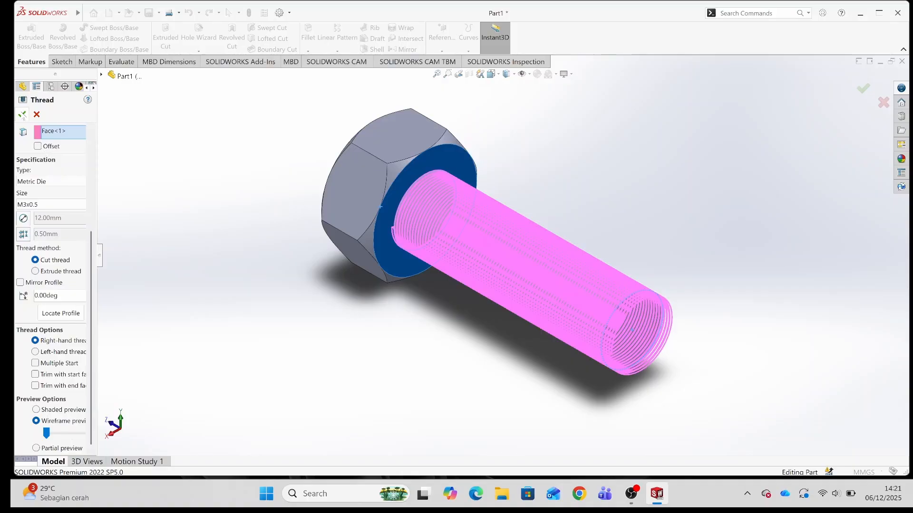
{"action": "left_click", "coordinate": [22, 115]}
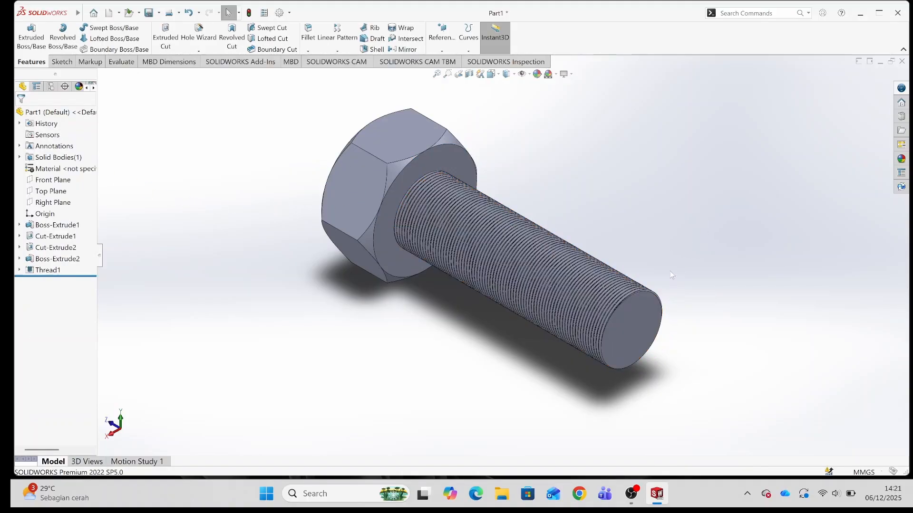
Step: Examine the cut thread up close at the shank's free end and along its length
{"action": "scroll", "coordinate": [618, 285], "scroll_direction": "down", "scroll_amount": 6}
{"action": "scroll", "coordinate": [552, 302], "scroll_direction": "up", "scroll_amount": 1}
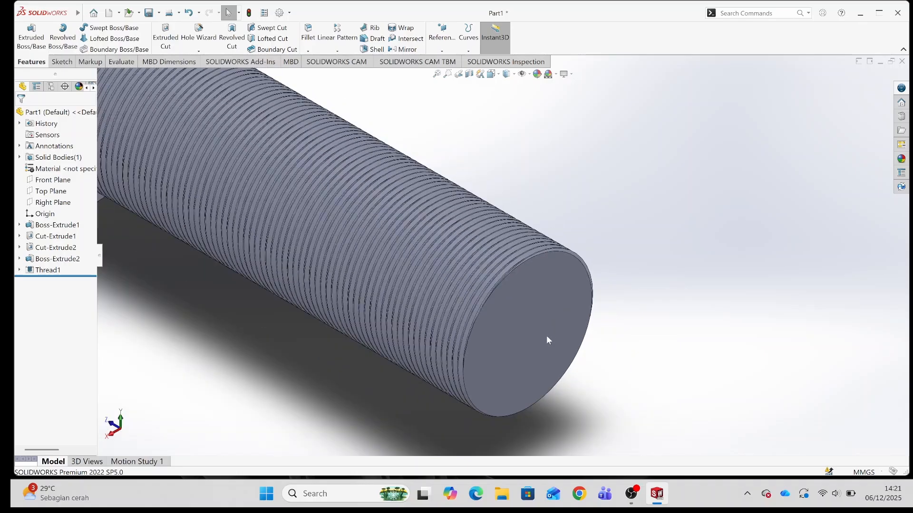
{"action": "scroll", "coordinate": [547, 337], "scroll_direction": "up", "scroll_amount": 2}
{"action": "scroll", "coordinate": [528, 366], "scroll_direction": "down", "scroll_amount": 1}
{"action": "scroll", "coordinate": [525, 333], "scroll_direction": "up", "scroll_amount": 3}
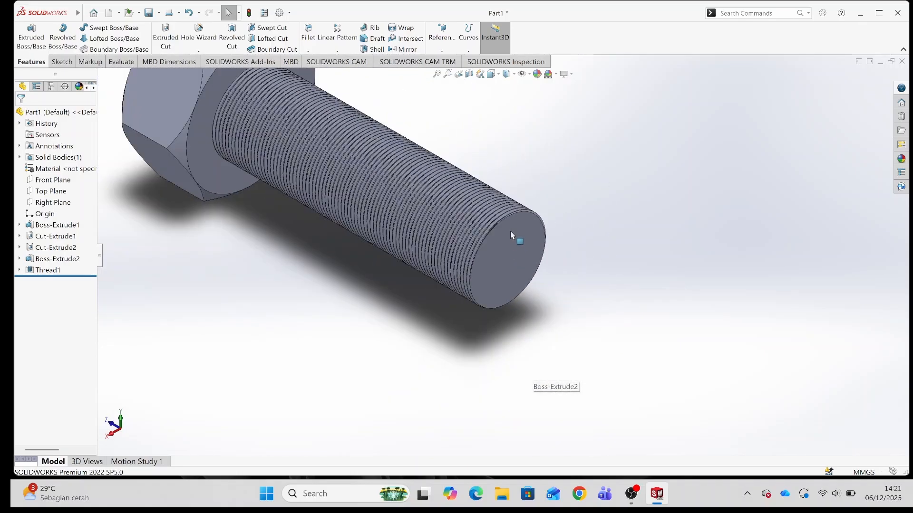
{"action": "scroll", "coordinate": [509, 231], "scroll_direction": "down", "scroll_amount": 3}
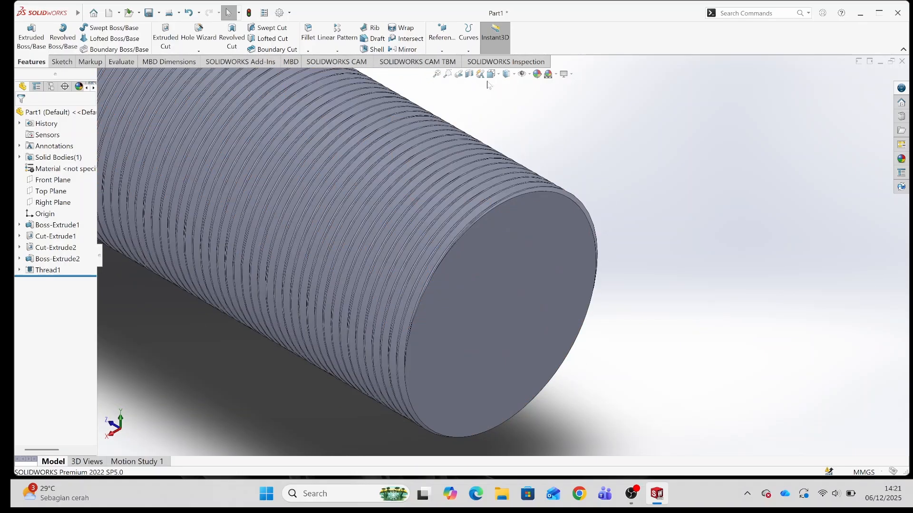
{"action": "left_click", "coordinate": [491, 73]}
{"action": "scroll", "coordinate": [651, 191], "scroll_direction": "down", "scroll_amount": 5}
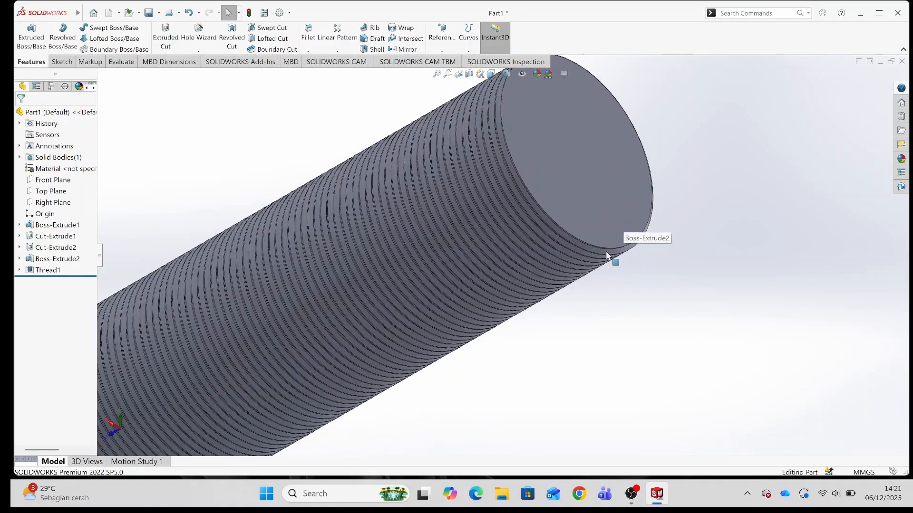
{"action": "scroll", "coordinate": [226, 206], "scroll_direction": "up", "scroll_amount": 3}
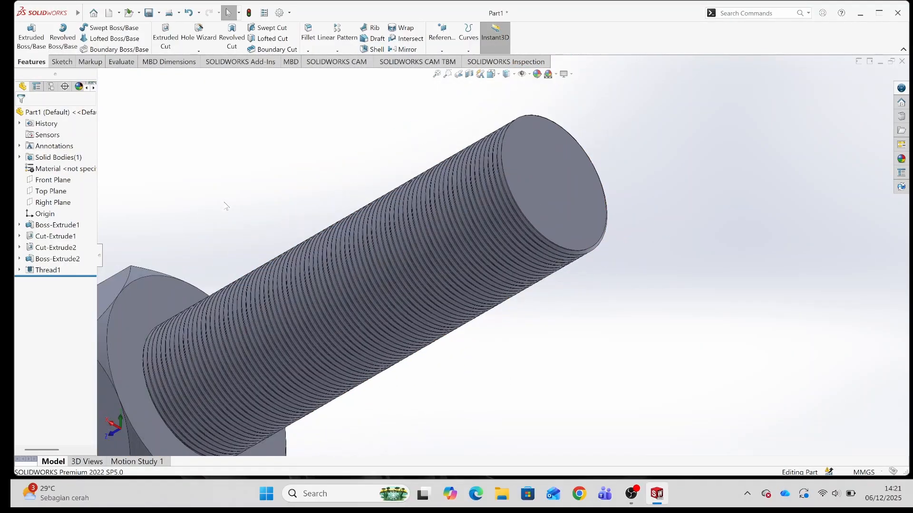
{"action": "scroll", "coordinate": [518, 262], "scroll_direction": "down", "scroll_amount": 8}
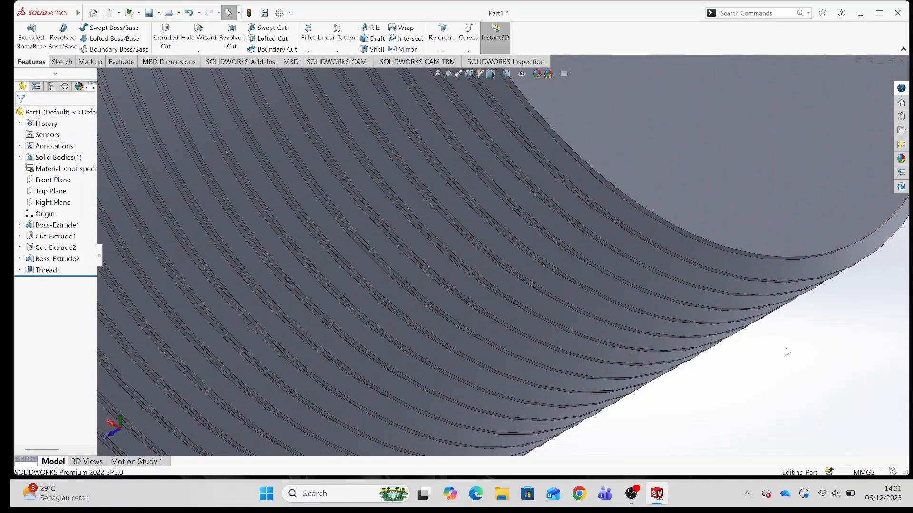
{"action": "scroll", "coordinate": [611, 256], "scroll_direction": "down", "scroll_amount": 3}
{"action": "scroll", "coordinate": [592, 277], "scroll_direction": "down", "scroll_amount": 1}
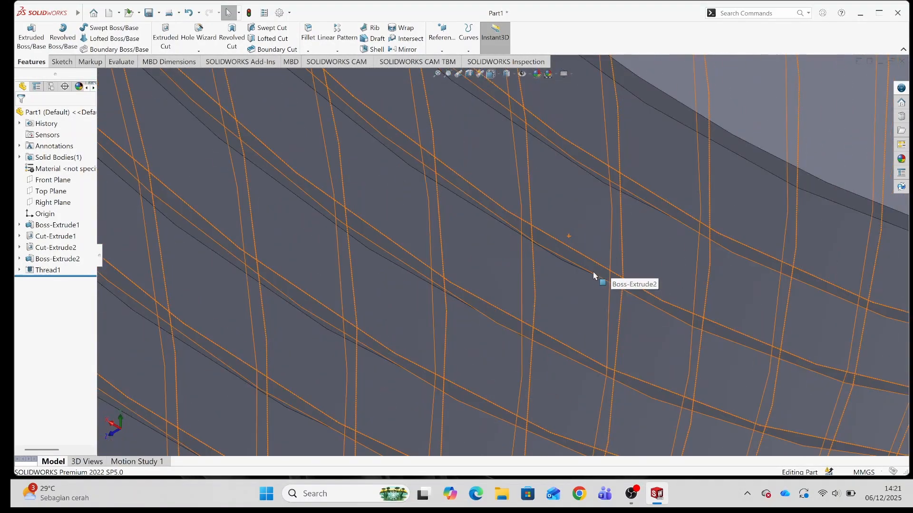
{"action": "scroll", "coordinate": [585, 271], "scroll_direction": "up", "scroll_amount": 5}
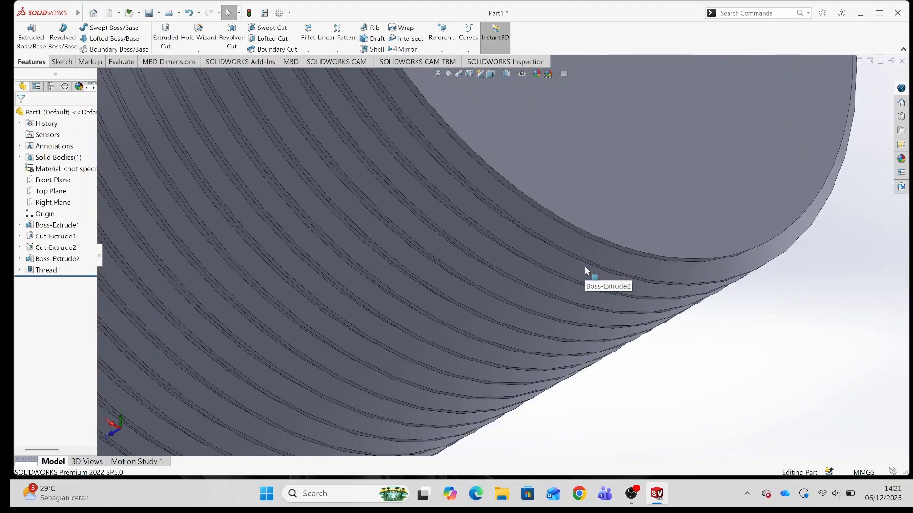
{"action": "scroll", "coordinate": [586, 270], "scroll_direction": "up", "scroll_amount": 5}
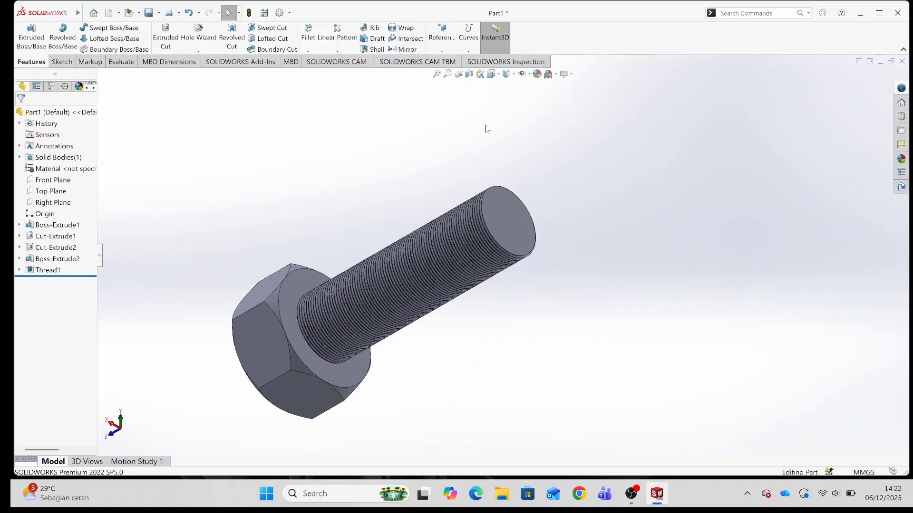
Step: Examine the threaded bolt in the isometric view, including the thread near the head
{"action": "left_click", "coordinate": [491, 75]}
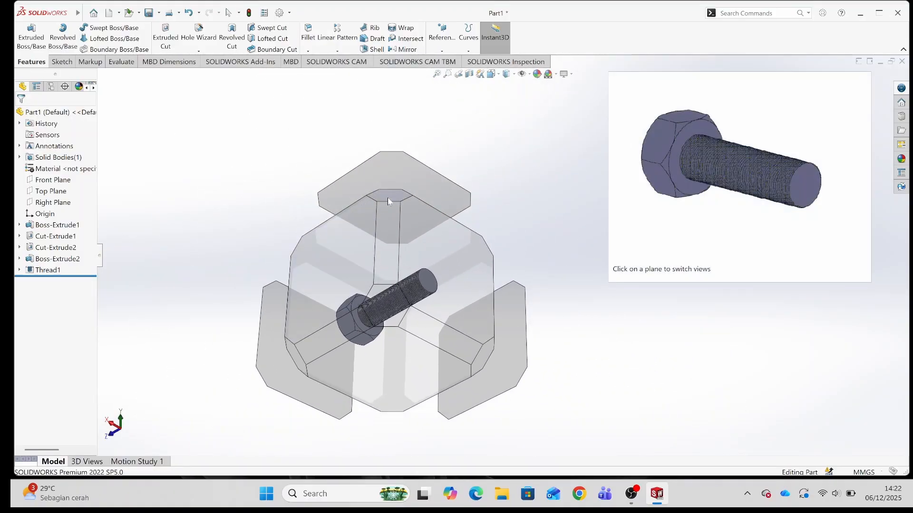
{"action": "left_click", "coordinate": [387, 198]}
{"action": "left_click", "coordinate": [492, 74]}
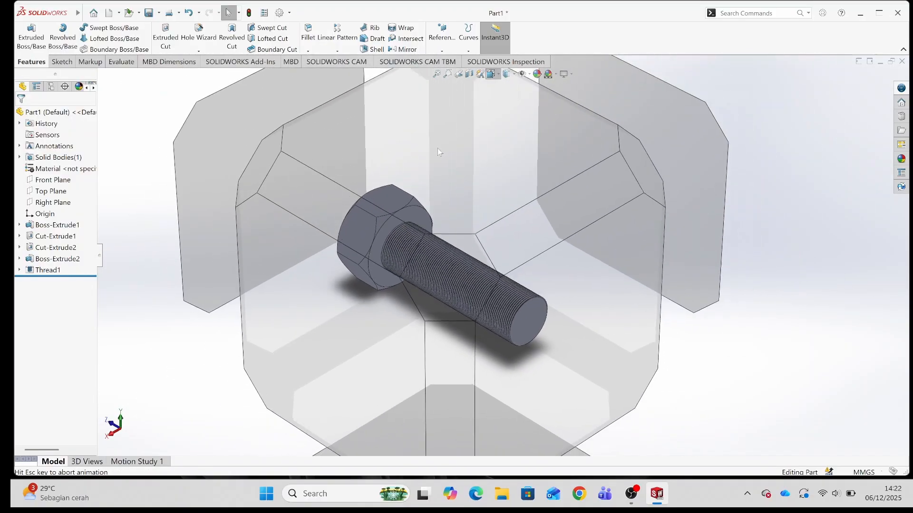
{"action": "left_click", "coordinate": [300, 252]}
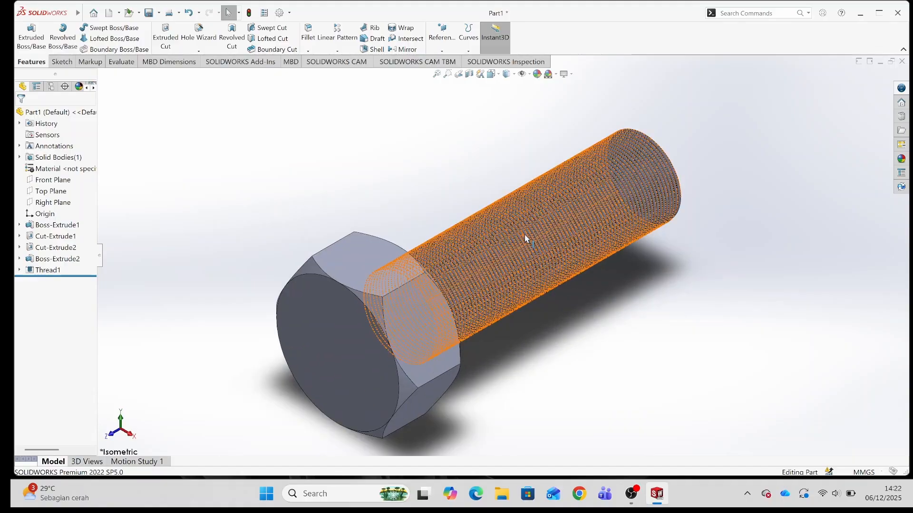
{"action": "scroll", "coordinate": [564, 246], "scroll_direction": "down", "scroll_amount": 5}
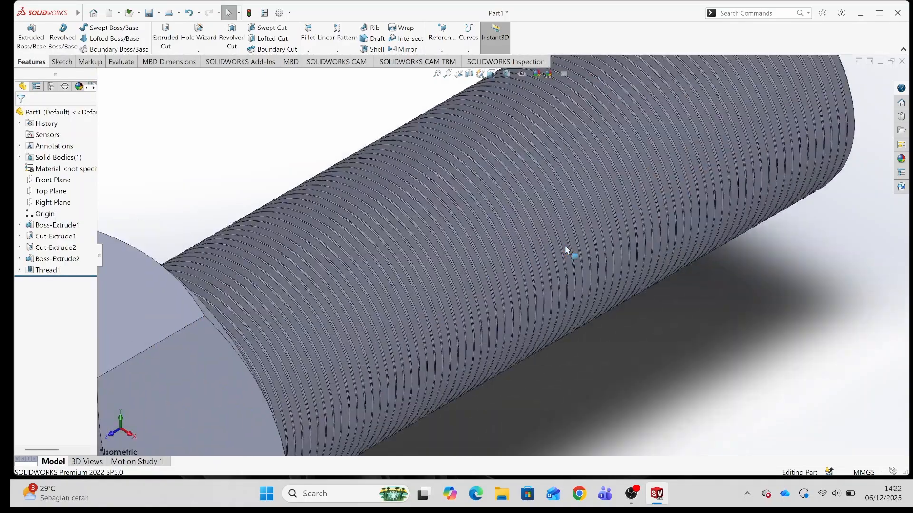
{"action": "scroll", "coordinate": [564, 257], "scroll_direction": "up", "scroll_amount": 5}
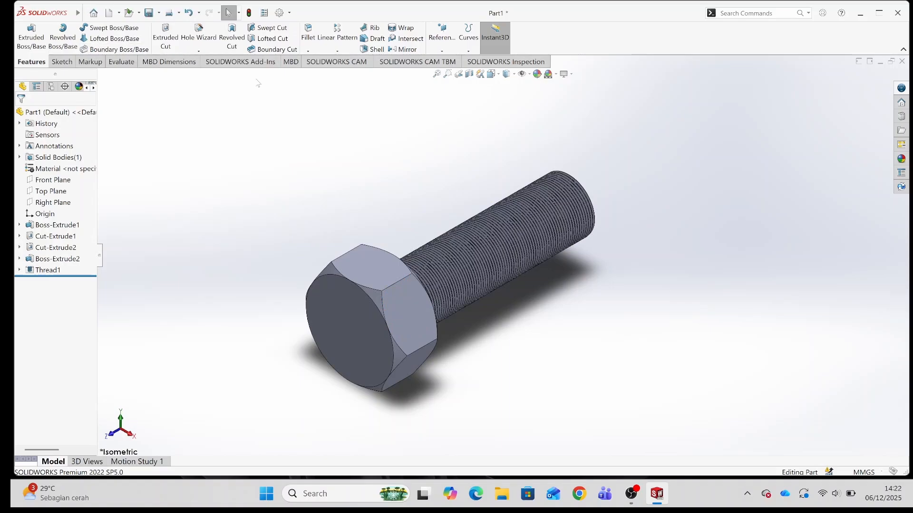
Step: Create a new part document and bring up its sketch tools
{"action": "left_click", "coordinate": [107, 13]}
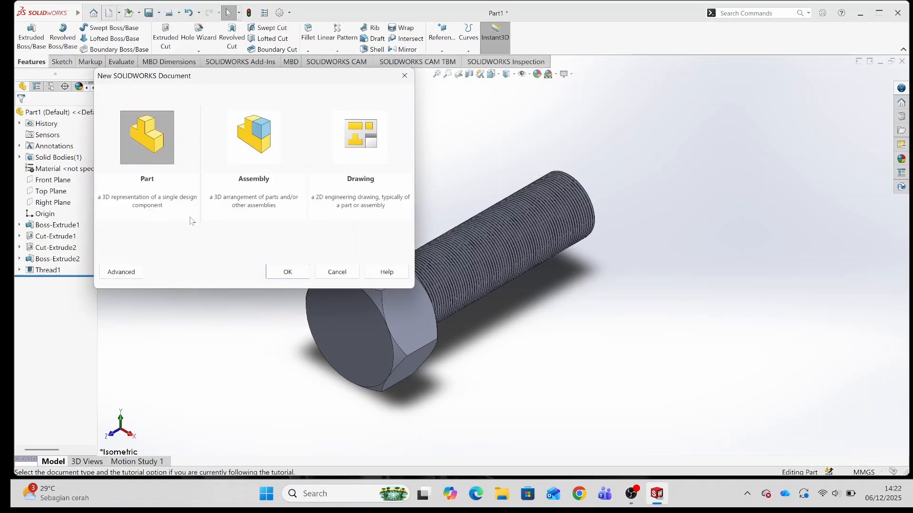
{"action": "left_click", "coordinate": [287, 272]}
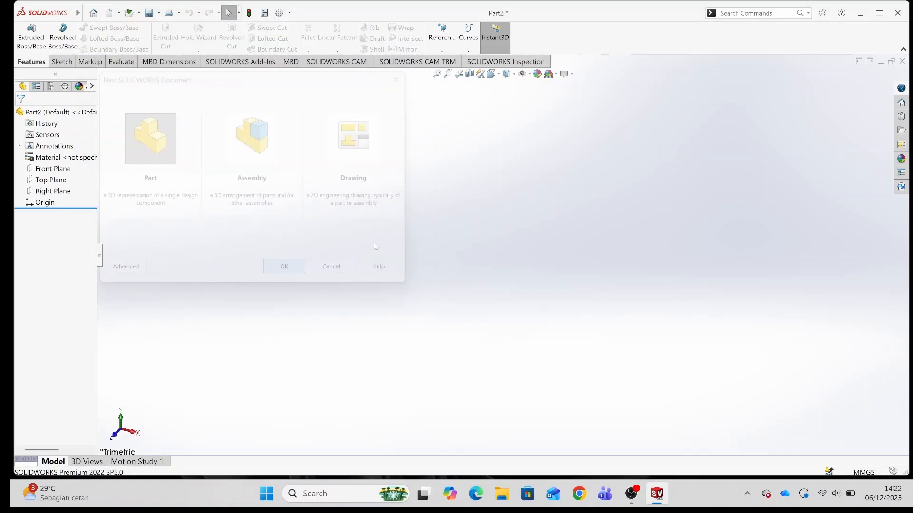
{"action": "left_click", "coordinate": [61, 62]}
{"action": "left_click", "coordinate": [26, 36]}
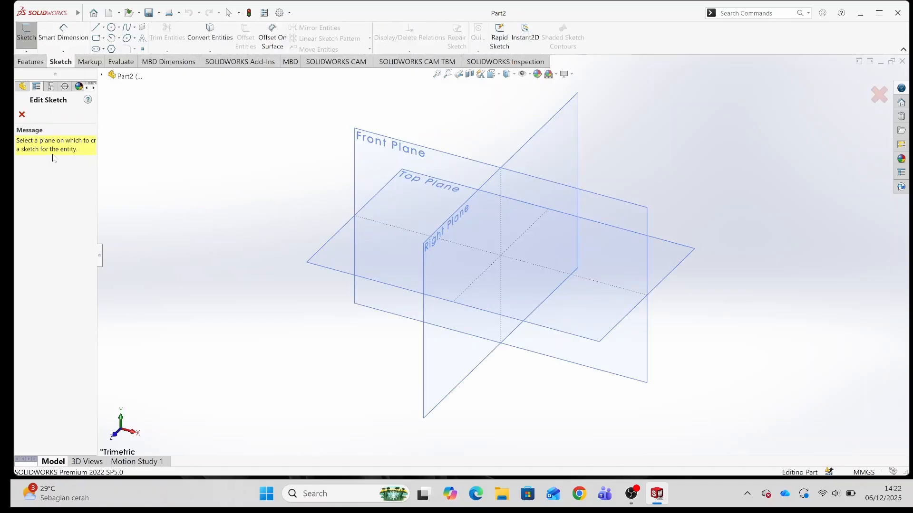
{"action": "left_click", "coordinate": [447, 182]}
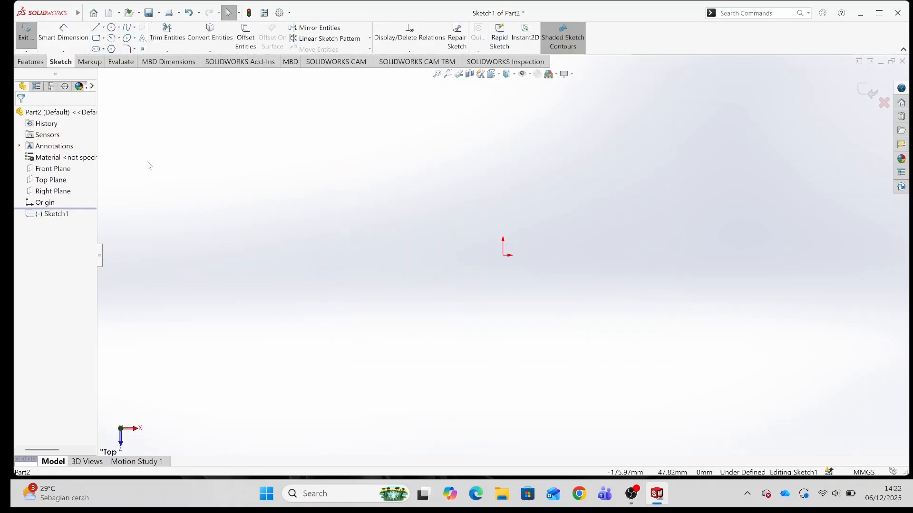
{"action": "left_click", "coordinate": [26, 36]}
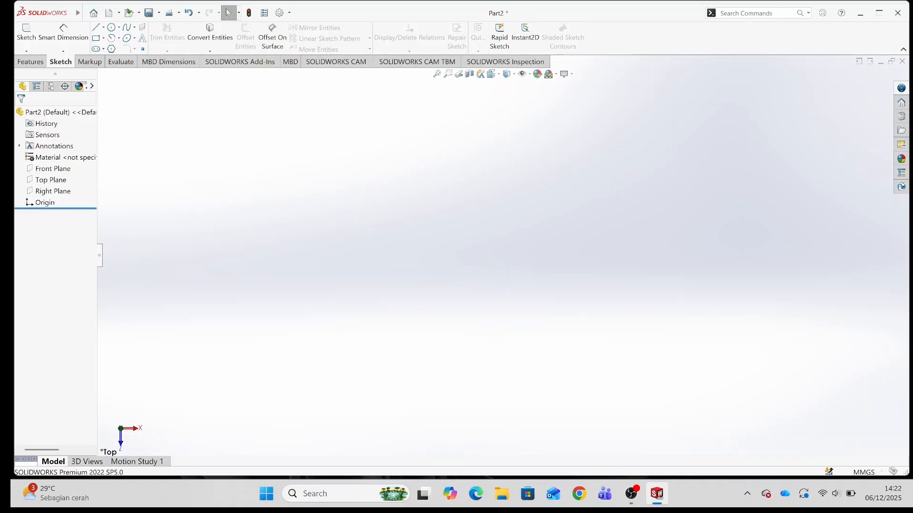
{"action": "left_click", "coordinate": [26, 36]}
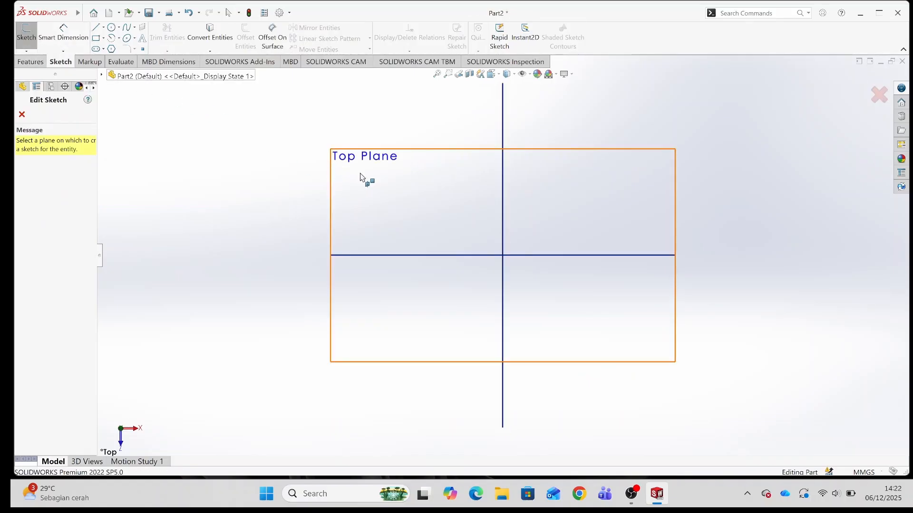
{"action": "left_click", "coordinate": [22, 115]}
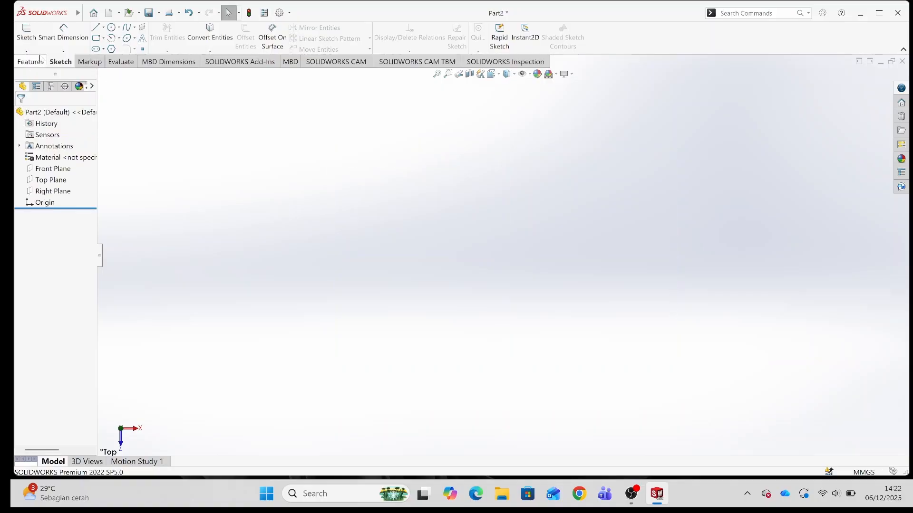
Step: Sketch a six-sided polygon centred on the origin of the Front Plane, with an inscribed circle about 49 mm in diameter
{"action": "left_click", "coordinate": [59, 171]}
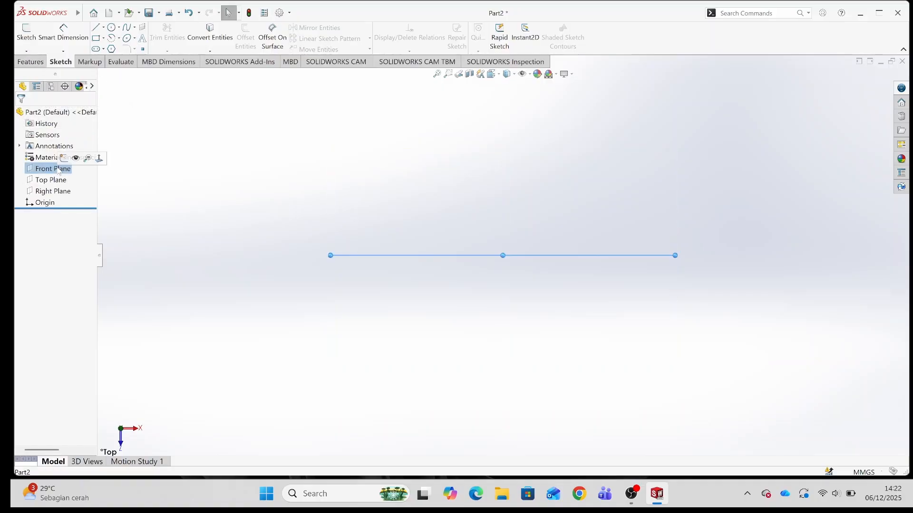
{"action": "left_click", "coordinate": [69, 164]}
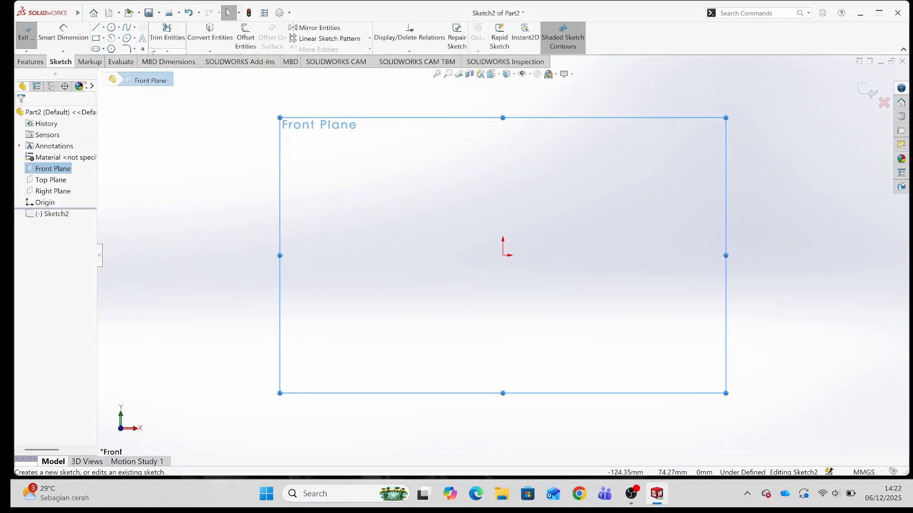
{"action": "left_click", "coordinate": [112, 49]}
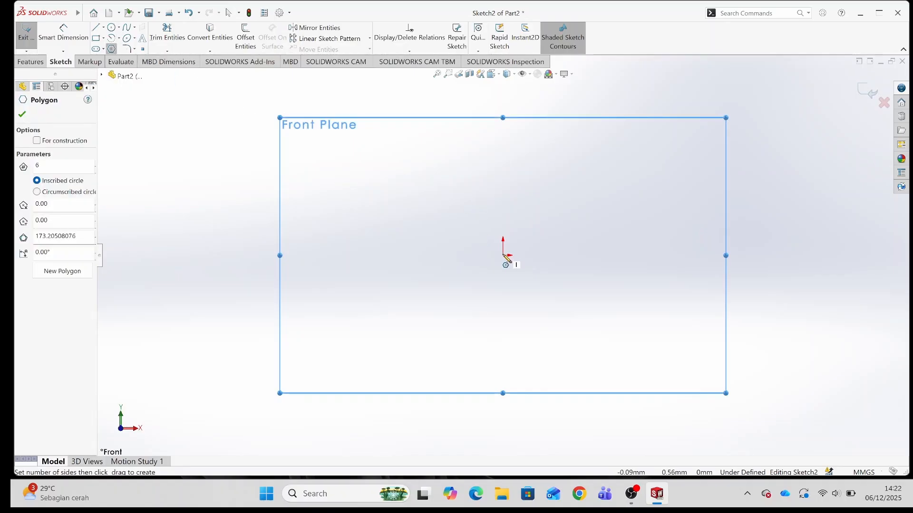
{"action": "left_click", "coordinate": [503, 255]}
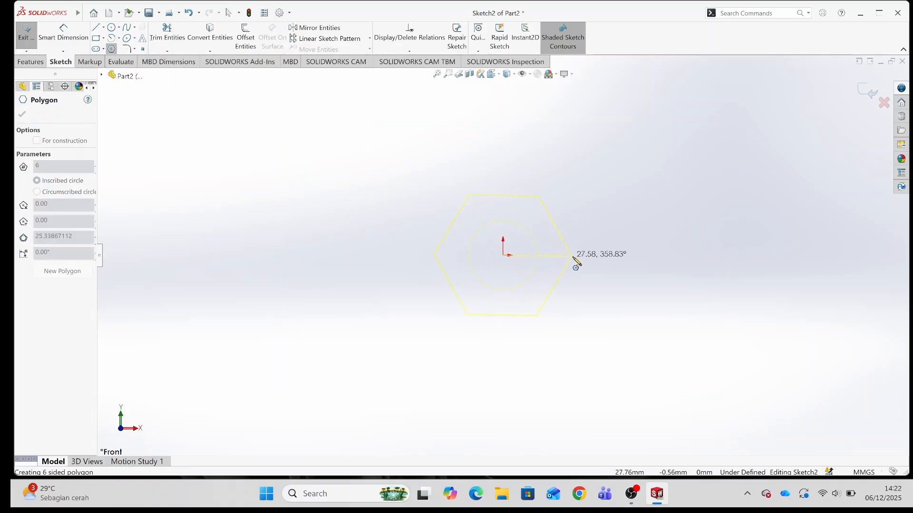
{"action": "left_click", "coordinate": [573, 256]}
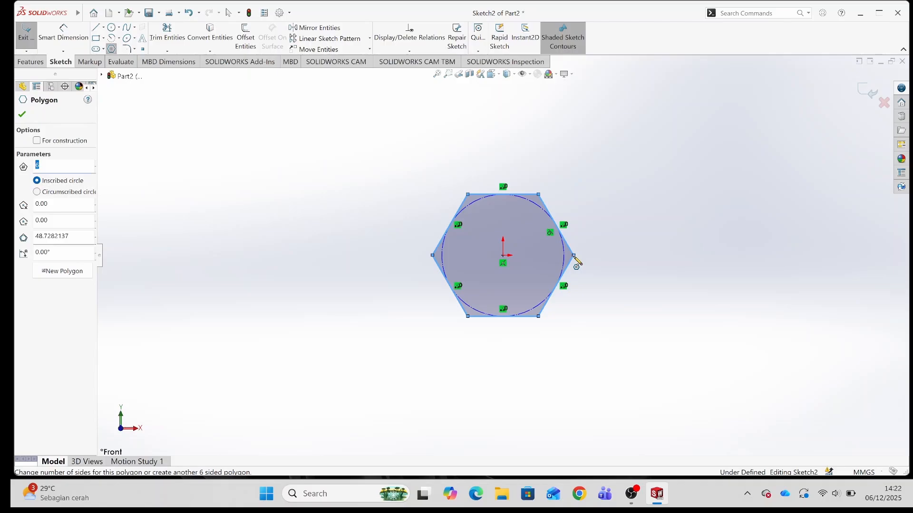
Step: Dimension the hexagon's inscribed construction circle to a diameter of 20 mm
{"action": "left_click", "coordinate": [51, 38]}
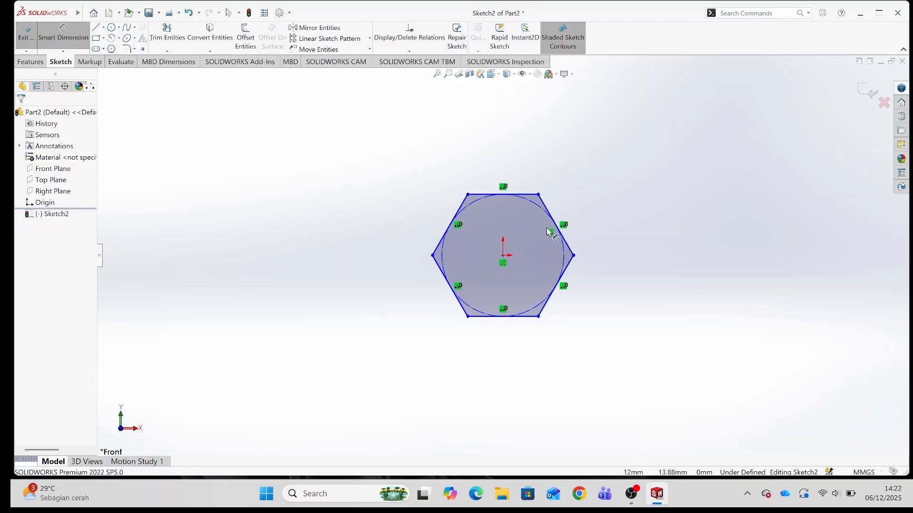
{"action": "left_click", "coordinate": [567, 248]}
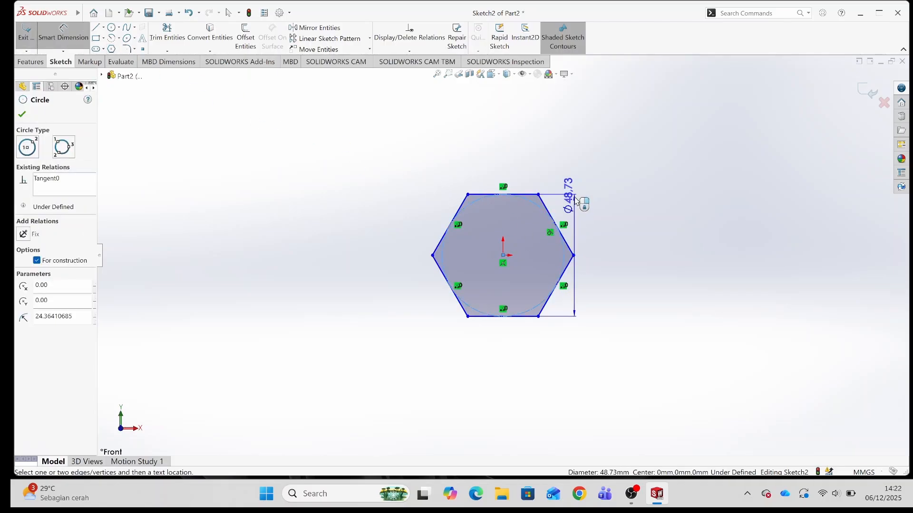
{"action": "left_click", "coordinate": [579, 175]}
{"action": "type", "text": "20"}
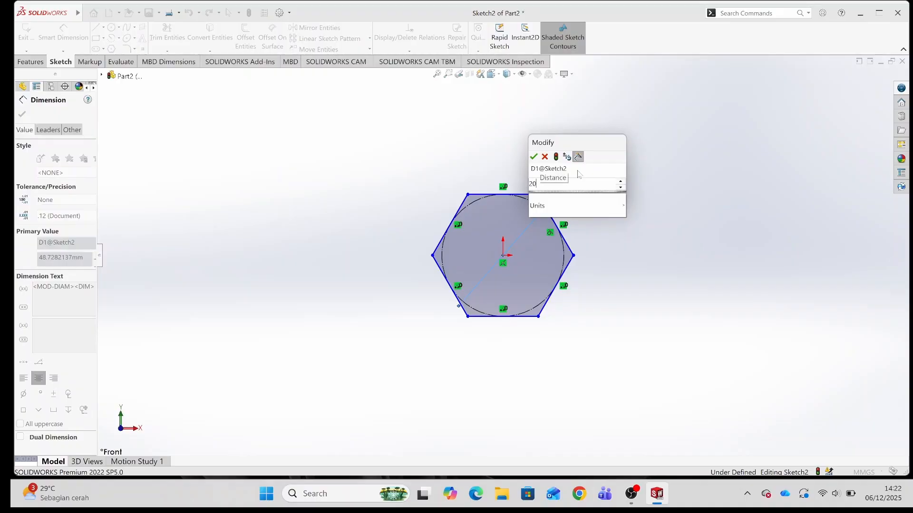
{"action": "key", "text": "Return"}
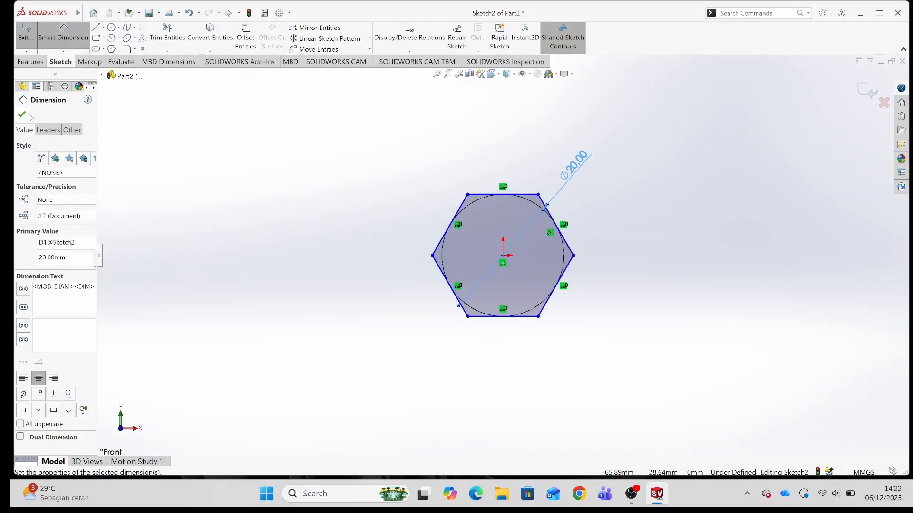
{"action": "left_click", "coordinate": [22, 114]}
Step: Extrude the hexagon as a 10 mm blind boss in the reversed direction
{"action": "left_click", "coordinate": [27, 64]}
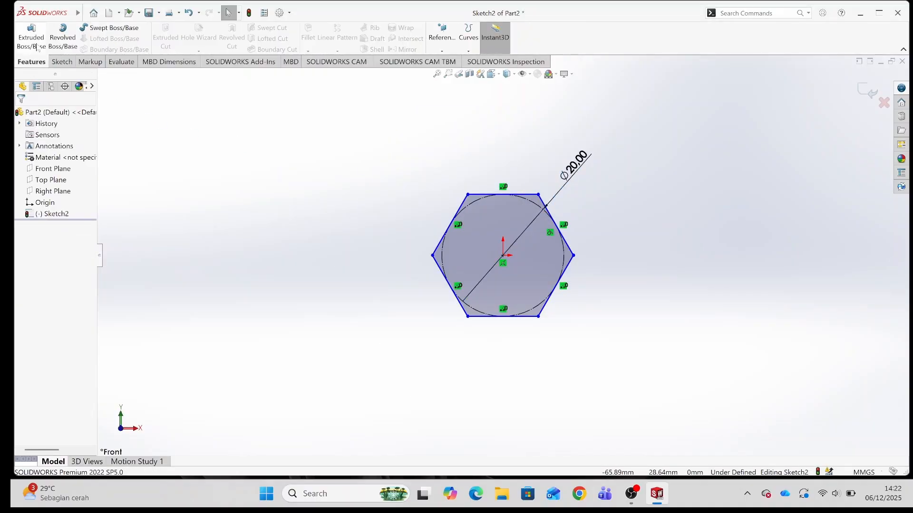
{"action": "left_click", "coordinate": [37, 48]}
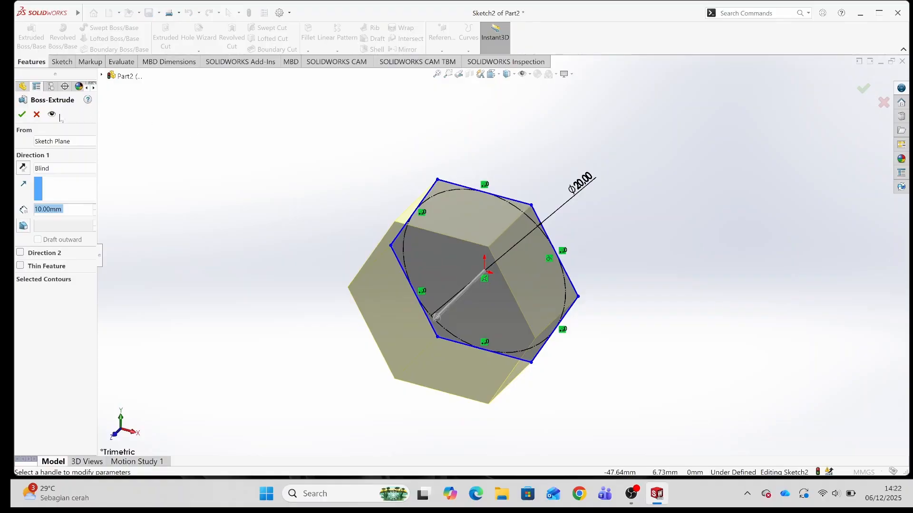
{"action": "left_click", "coordinate": [23, 169]}
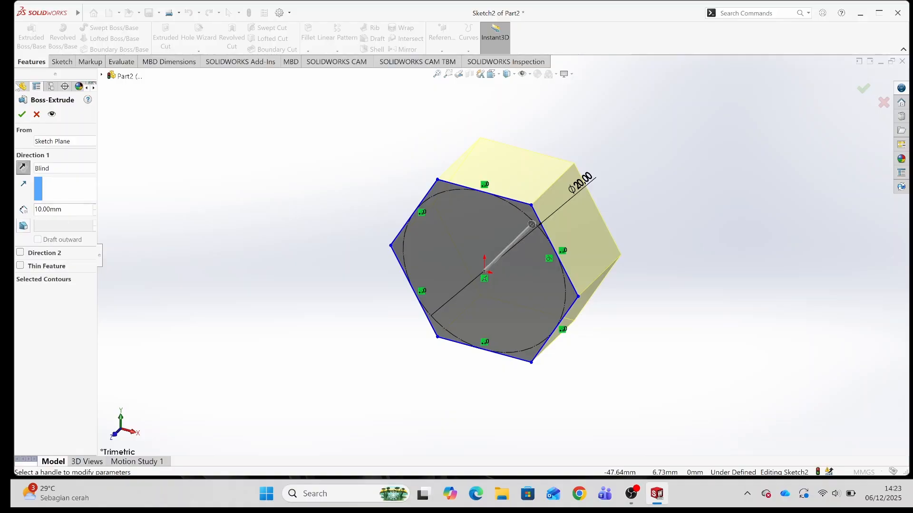
{"action": "left_click", "coordinate": [22, 114]}
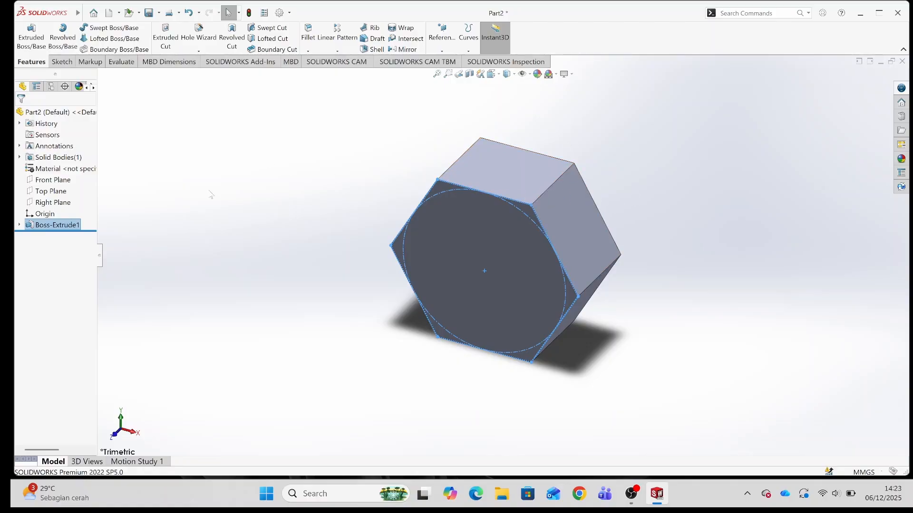
Step: Sketch a circle of 10 mm radius on the hexagonal front face, centred on the origin and reaching the flat sides
{"action": "left_click", "coordinate": [524, 255]}
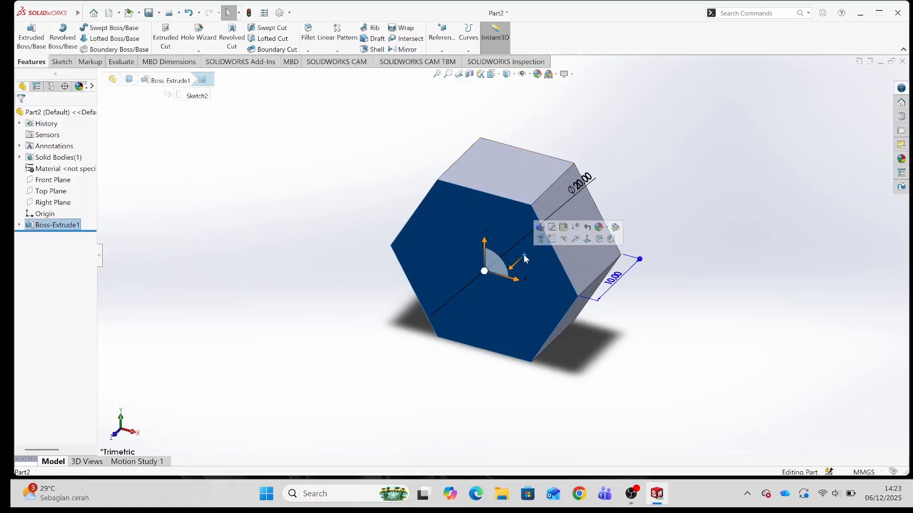
{"action": "left_click", "coordinate": [551, 239]}
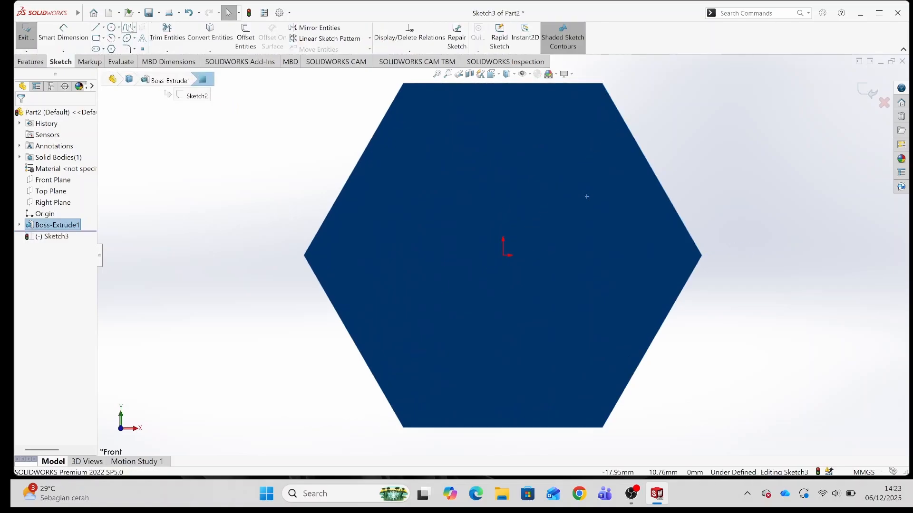
{"action": "left_click", "coordinate": [113, 27]}
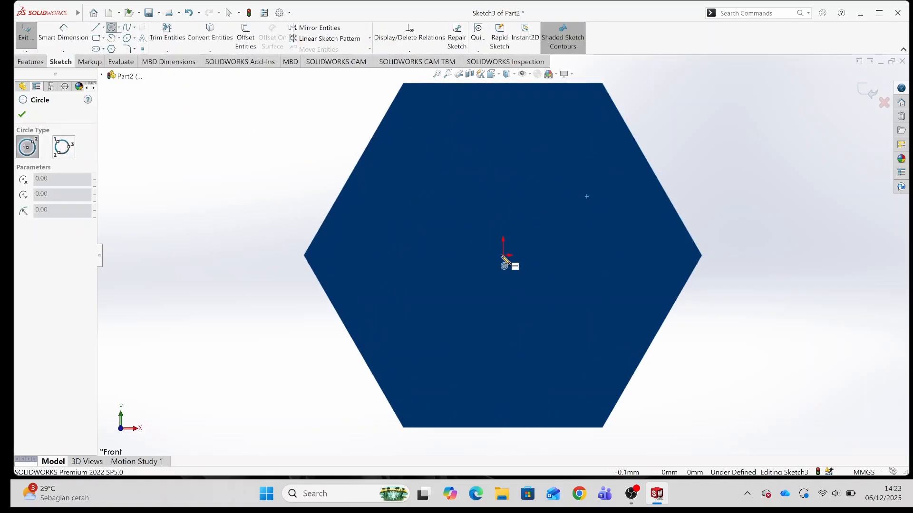
{"action": "left_click", "coordinate": [503, 255]}
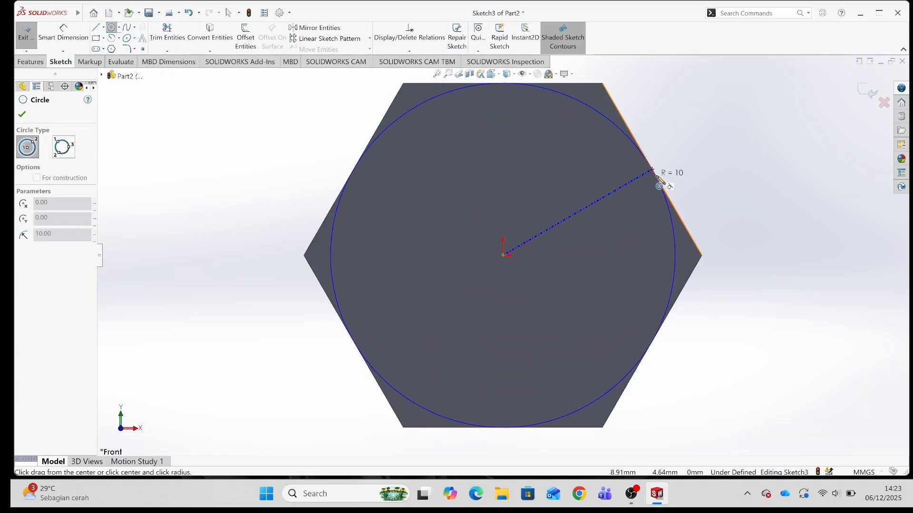
{"action": "left_click", "coordinate": [651, 170]}
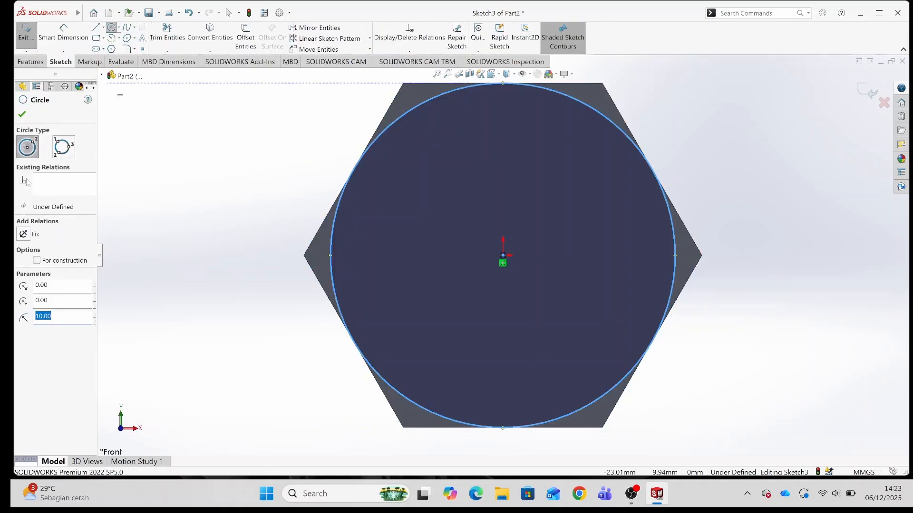
{"action": "left_click", "coordinate": [23, 115]}
Step: Bevel the front corners with a 10 mm blind extruded cut outside the circle, using Flip side to cut and a 45° draft
{"action": "left_click", "coordinate": [33, 64]}
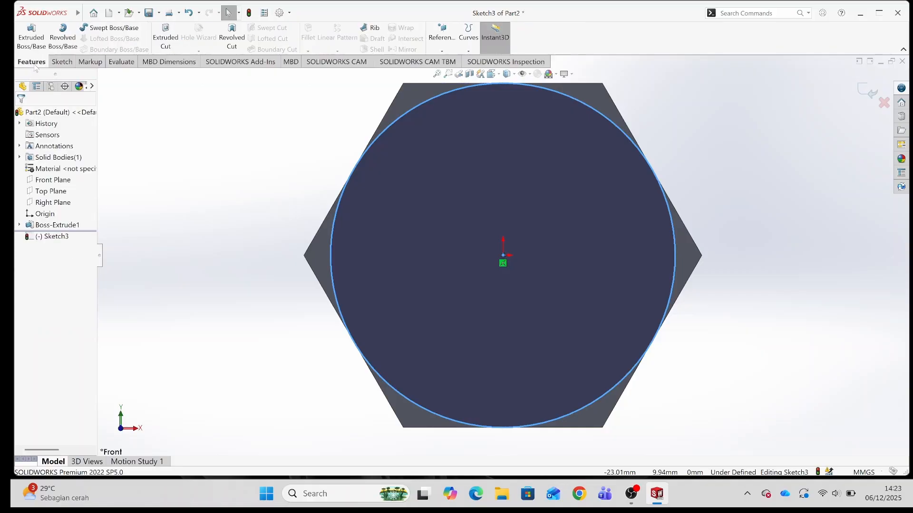
{"action": "left_click", "coordinate": [164, 42]}
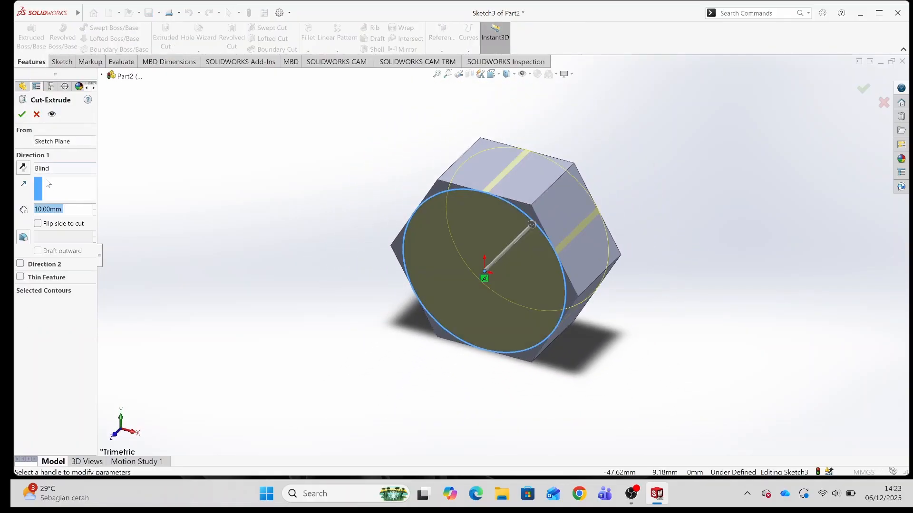
{"action": "left_click", "coordinate": [38, 224]}
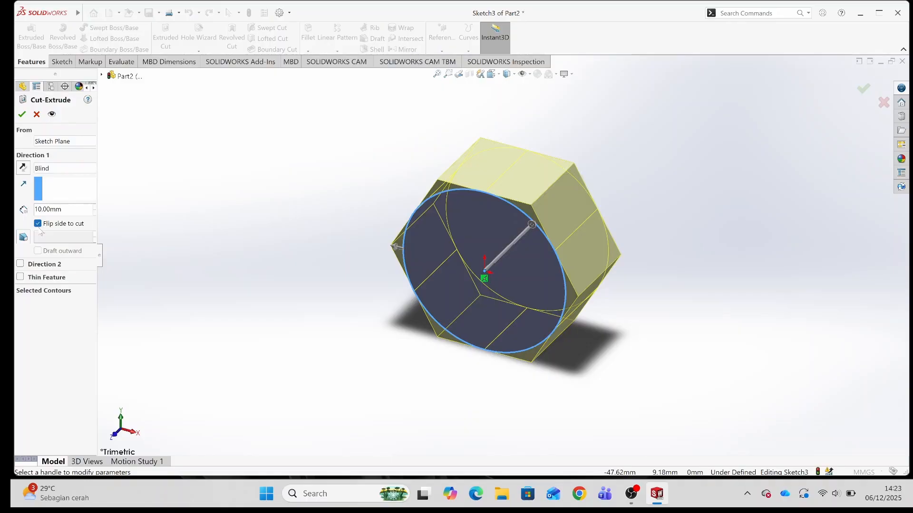
{"action": "left_click", "coordinate": [23, 237]}
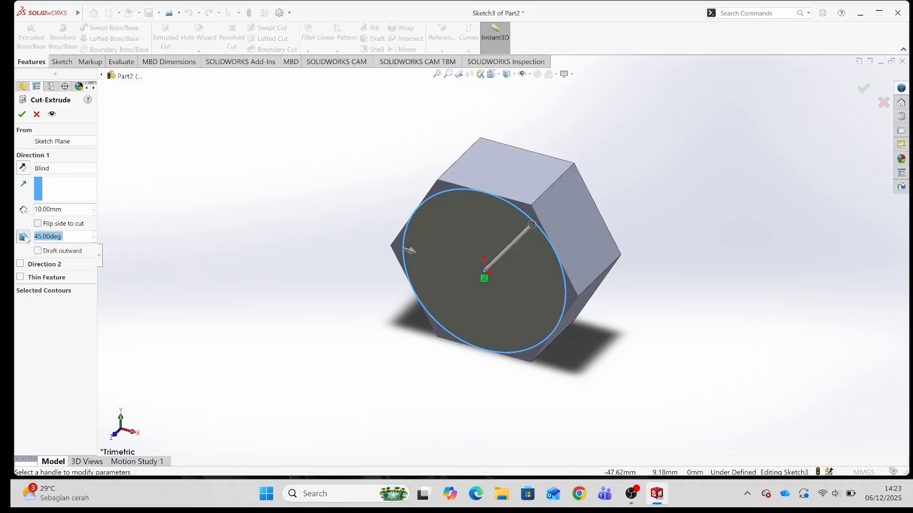
{"action": "left_click", "coordinate": [38, 224]}
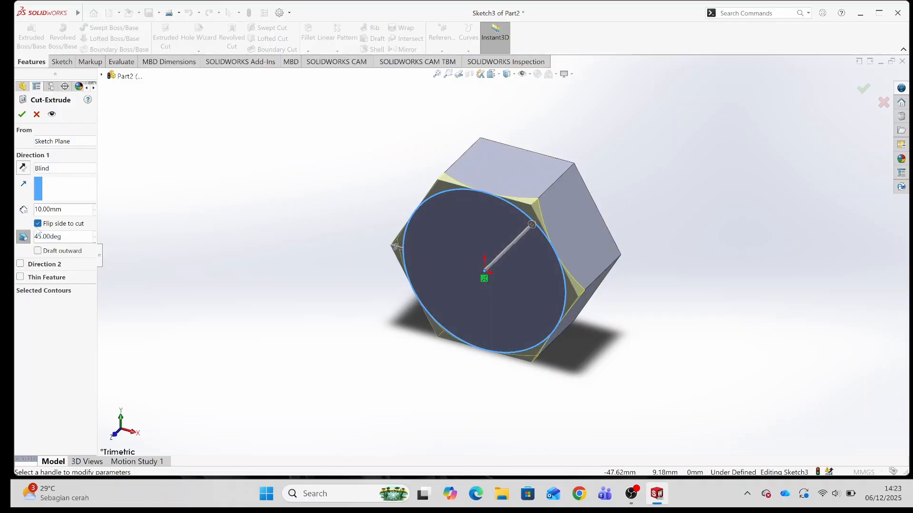
{"action": "left_click", "coordinate": [22, 114]}
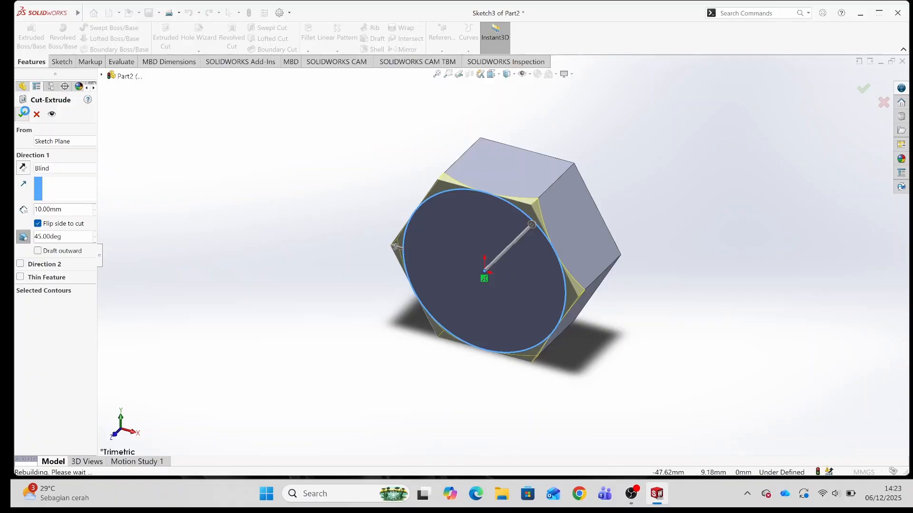
Step: Sketch a circle of 10 mm radius on the opposite, unbevelled hexagonal face, centred on the origin and reaching the flat sides
{"action": "left_click", "coordinate": [492, 73]}
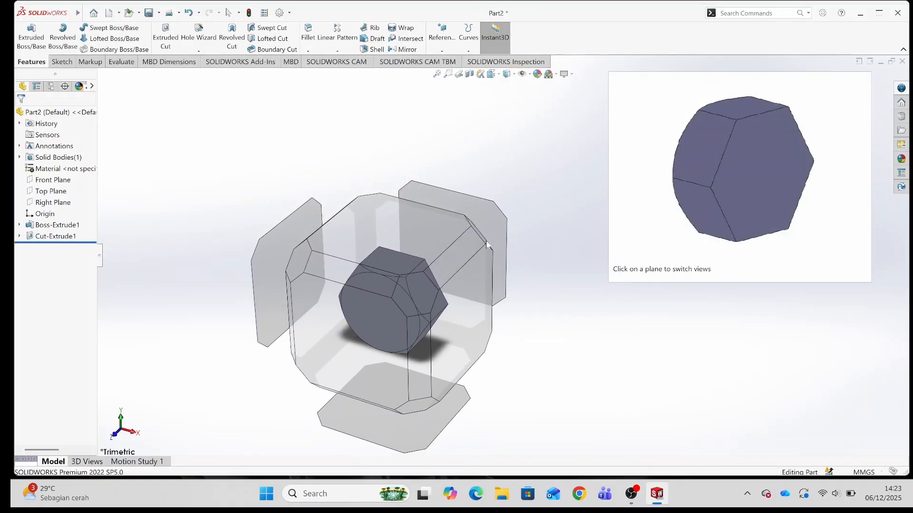
{"action": "left_click", "coordinate": [486, 245]}
{"action": "left_click", "coordinate": [507, 281]}
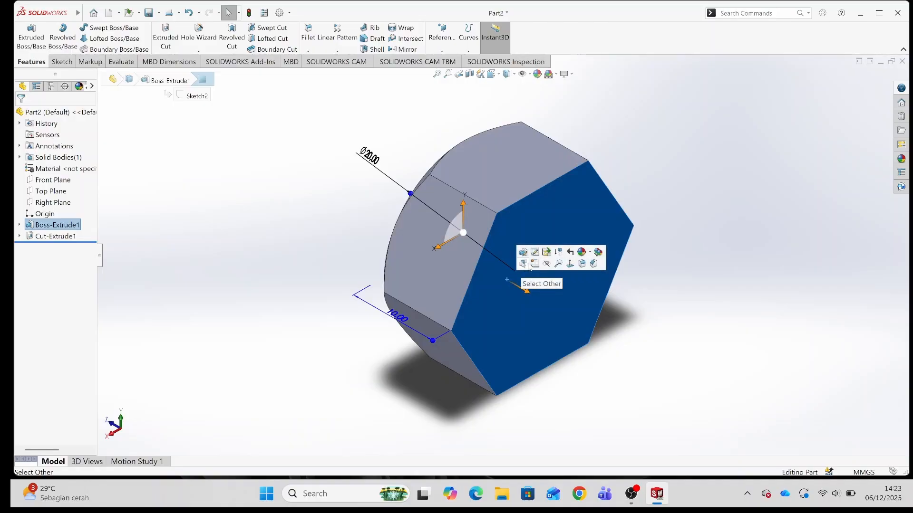
{"action": "left_click", "coordinate": [535, 264]}
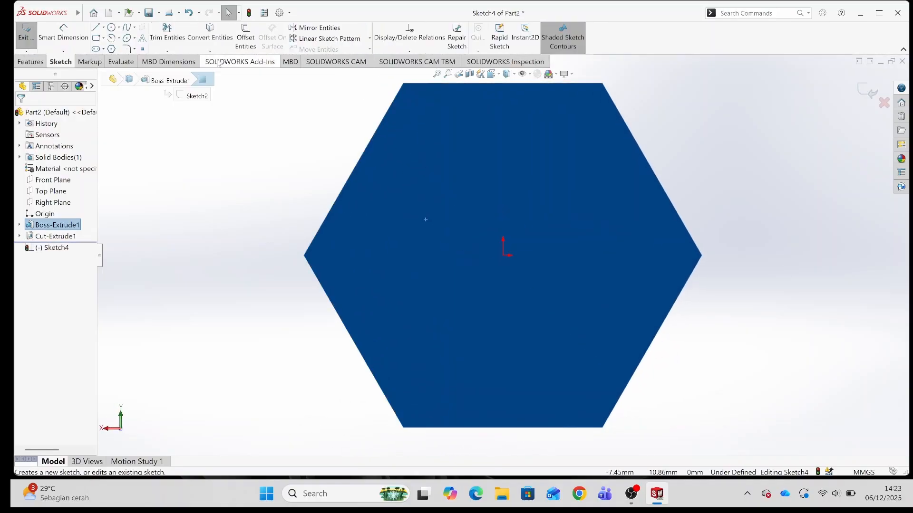
{"action": "left_click", "coordinate": [111, 28]}
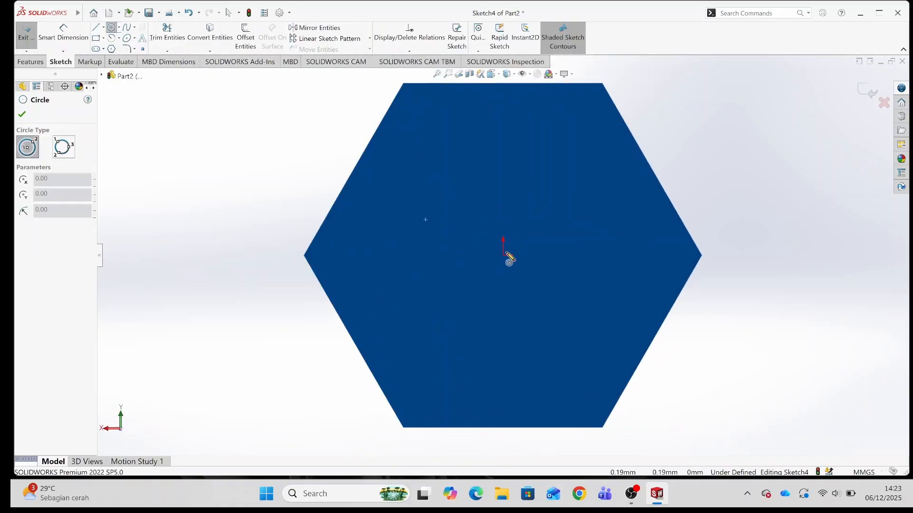
{"action": "left_click_drag", "start_coordinate": [503, 256], "coordinate": [506, 85]}
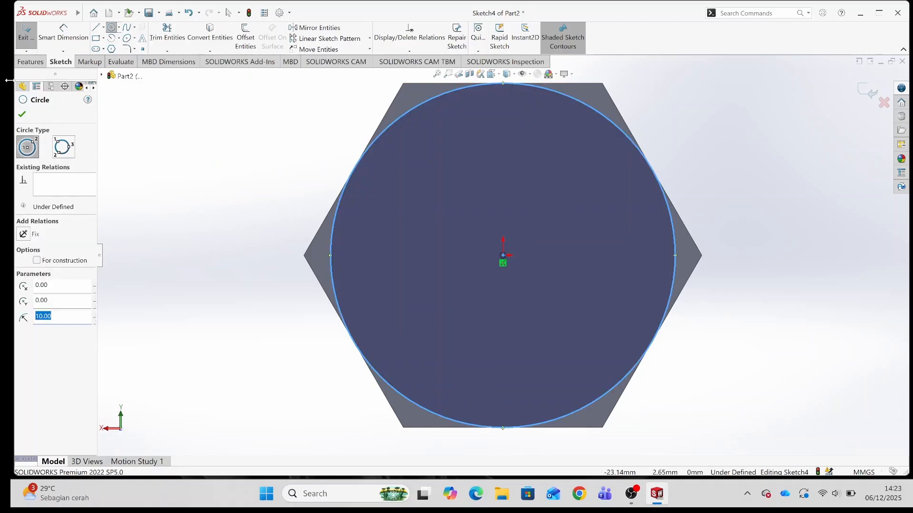
{"action": "left_click", "coordinate": [22, 115]}
Step: Bevel the back corners with a 10 mm blind extruded cut, using Flip side to cut and a 45° draft
{"action": "left_click", "coordinate": [41, 62]}
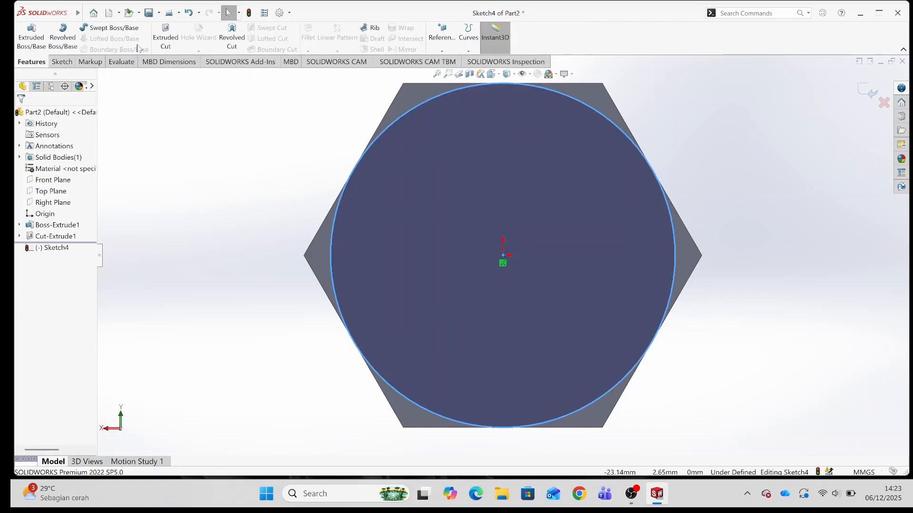
{"action": "left_click", "coordinate": [165, 37]}
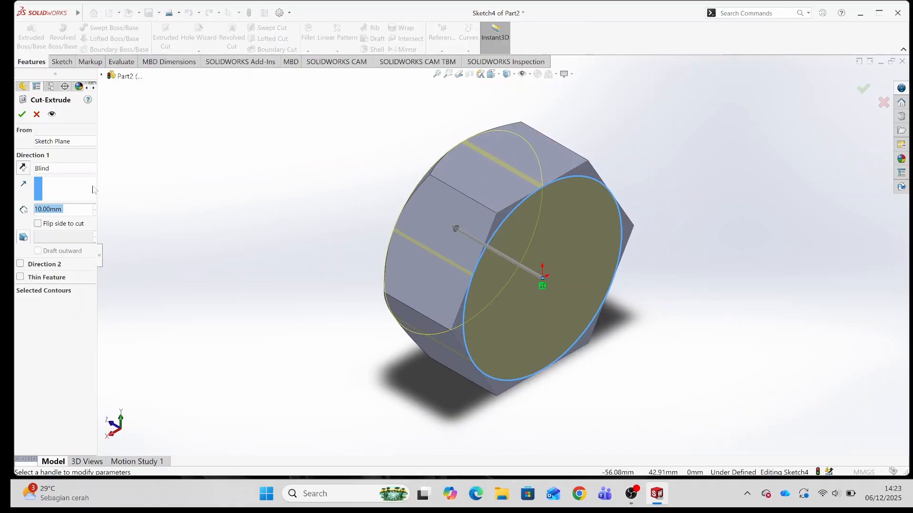
{"action": "left_click", "coordinate": [38, 223]}
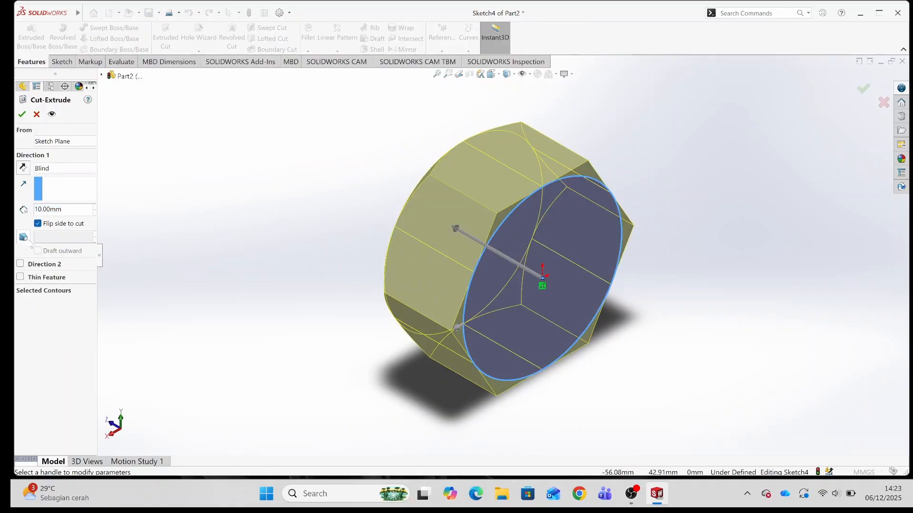
{"action": "left_click", "coordinate": [28, 240]}
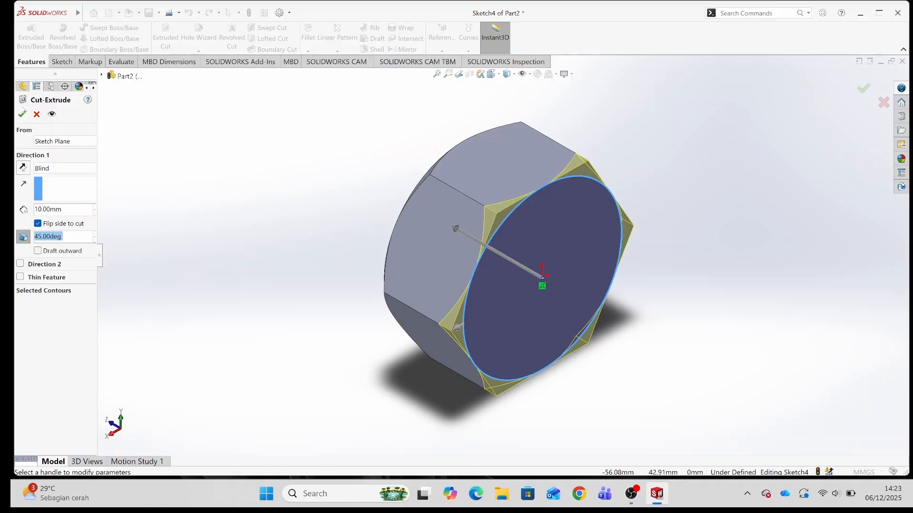
{"action": "left_click", "coordinate": [22, 115]}
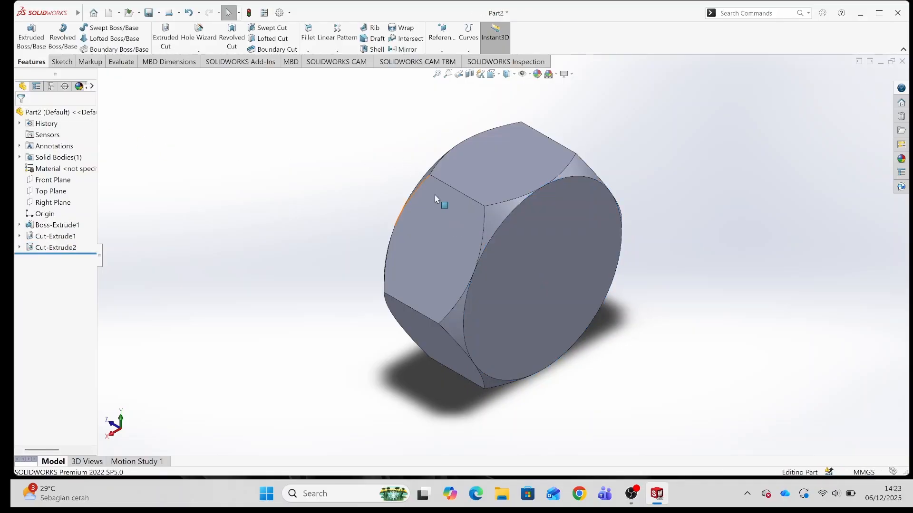
{"action": "left_click", "coordinate": [491, 74]}
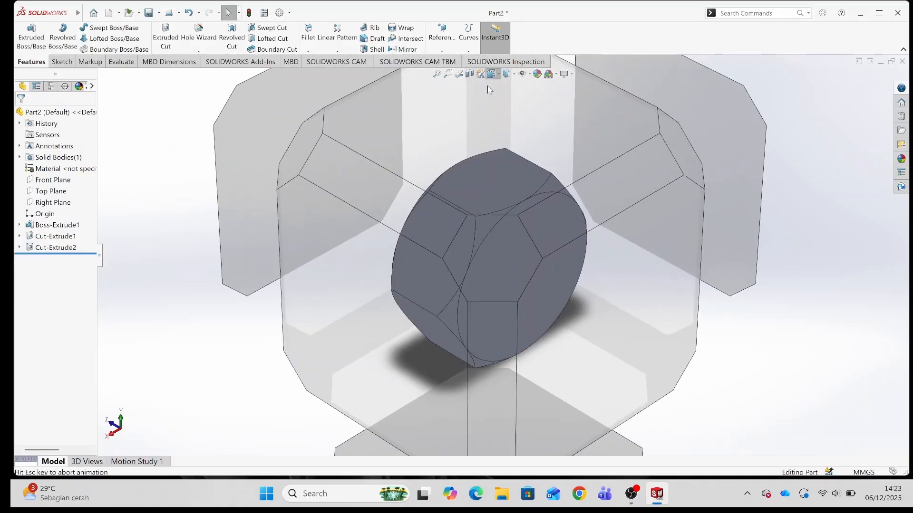
Step: Sketch a circle of about 5.55 mm radius on the nut's front face, centred on the origin
{"action": "left_click", "coordinate": [304, 241]}
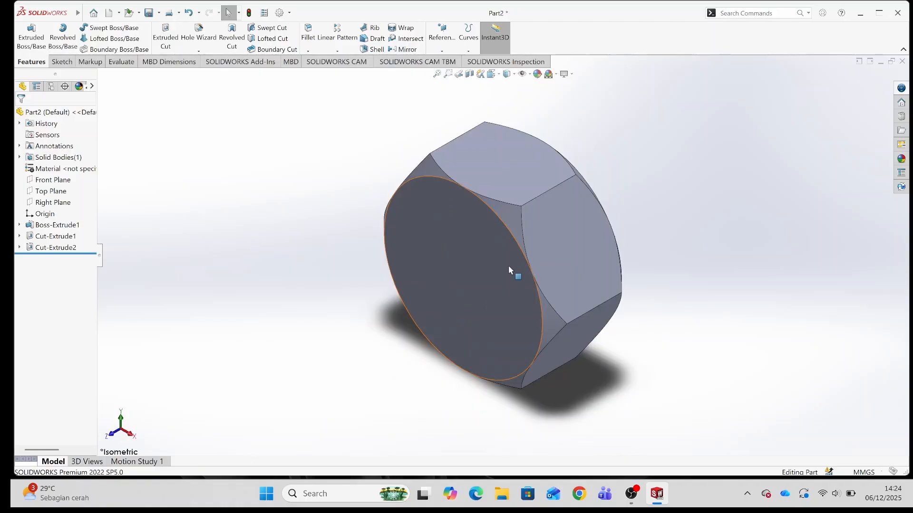
{"action": "left_click", "coordinate": [491, 269]}
{"action": "left_click", "coordinate": [521, 251]}
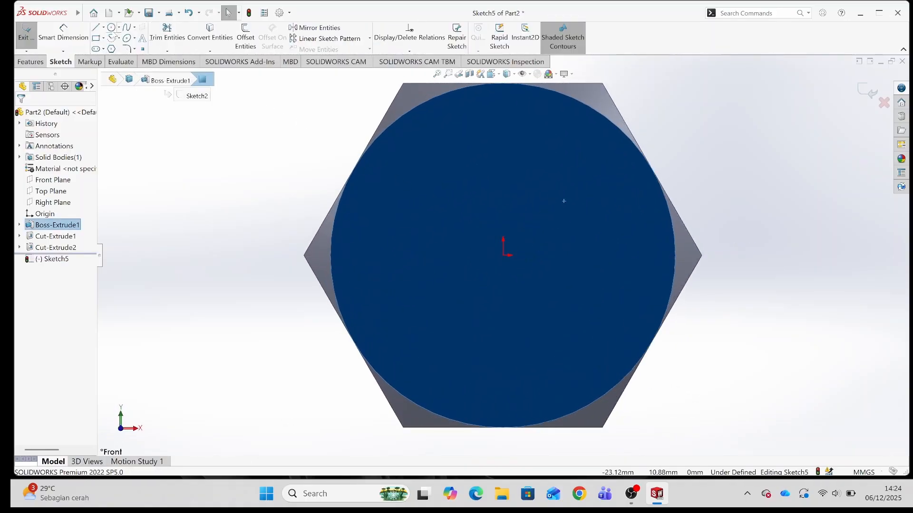
{"action": "left_click", "coordinate": [111, 28]}
{"action": "left_click", "coordinate": [503, 256]}
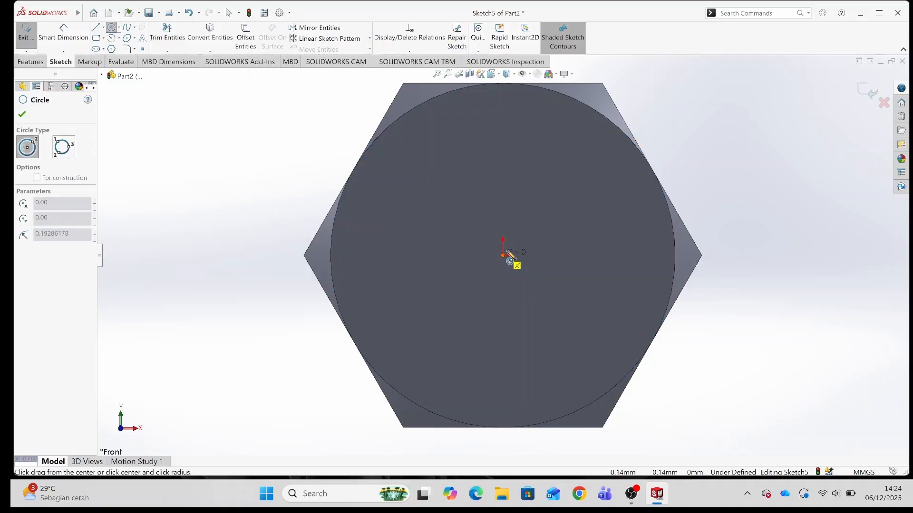
{"action": "left_click", "coordinate": [503, 160]}
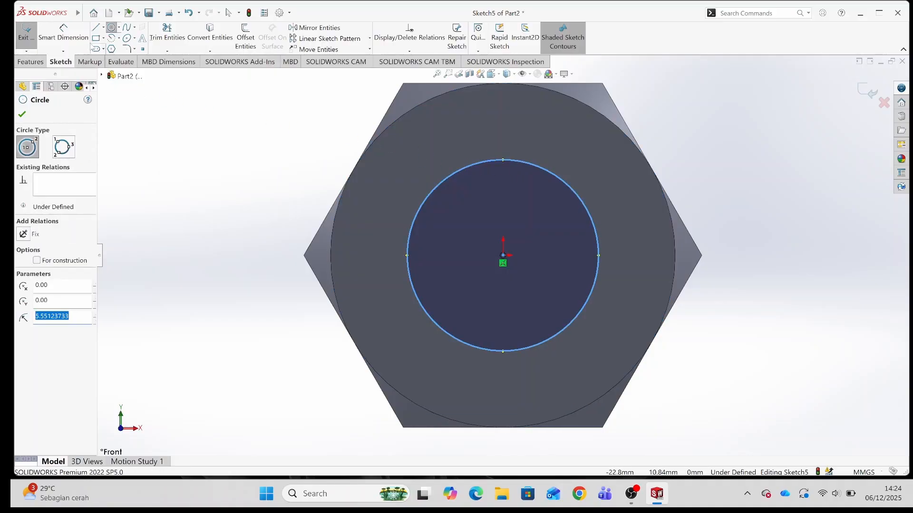
Step: Dimension the circle on the nut's front face to a 12 mm diameter
{"action": "left_click", "coordinate": [63, 32]}
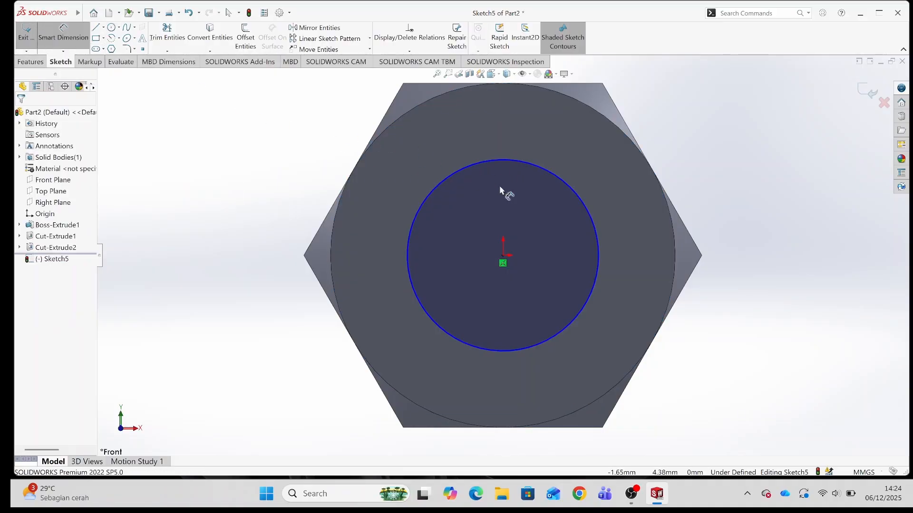
{"action": "left_click", "coordinate": [597, 227]}
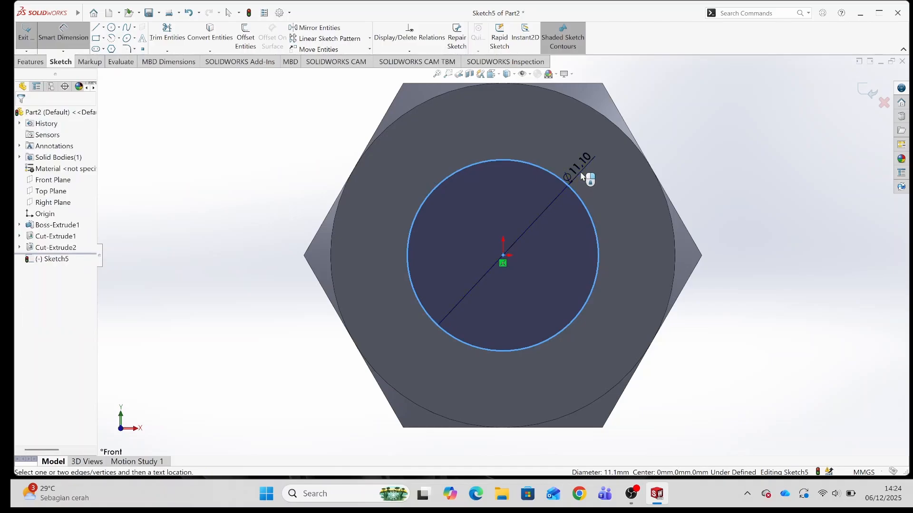
{"action": "left_click", "coordinate": [583, 177]}
{"action": "type", "text": "12"}
{"action": "key", "text": "Return"}
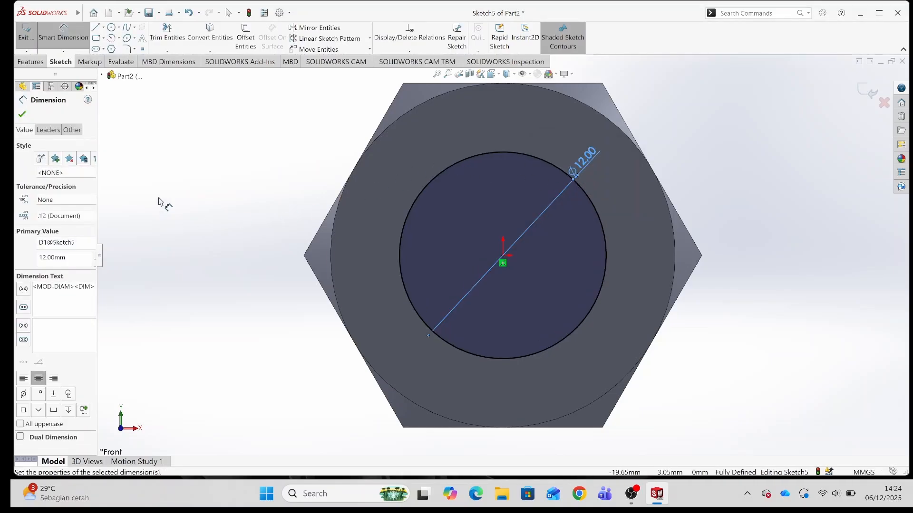
{"action": "left_click", "coordinate": [22, 114]}
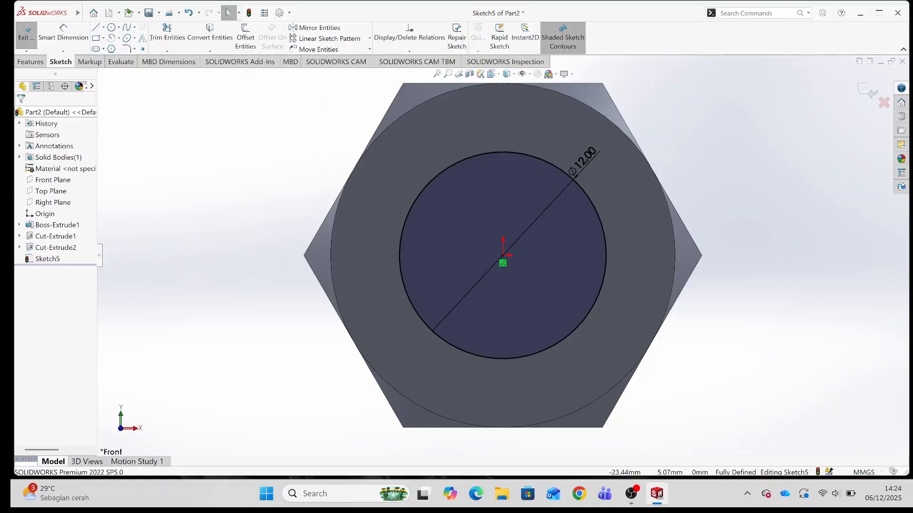
Step: Cut the central hole through the nut from the 12 mm circle with a Through All extruded cut
{"action": "left_click", "coordinate": [32, 62]}
{"action": "left_click", "coordinate": [166, 37]}
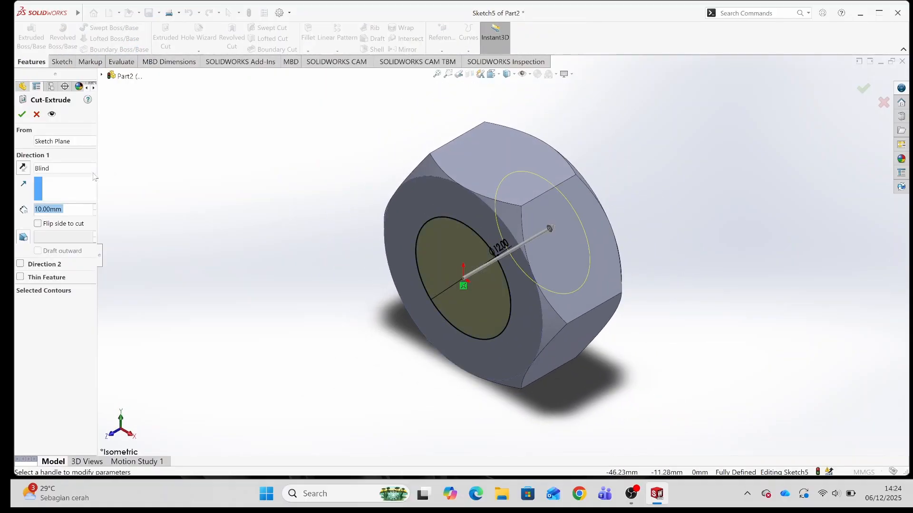
{"action": "left_click", "coordinate": [61, 168]}
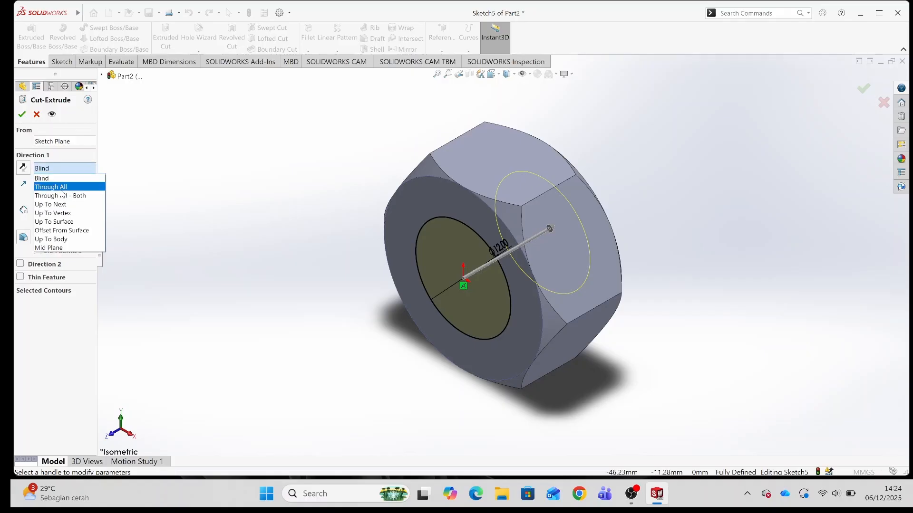
{"action": "left_click", "coordinate": [64, 189]}
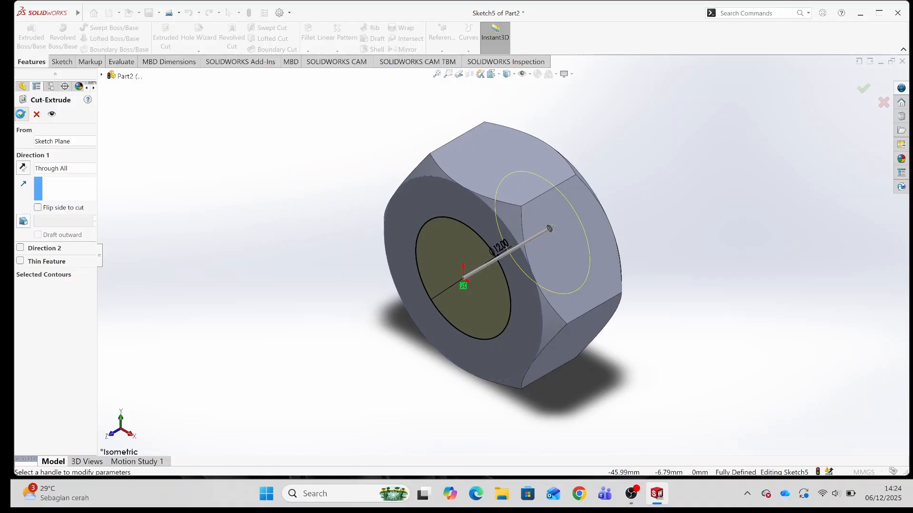
{"action": "left_click", "coordinate": [22, 114]}
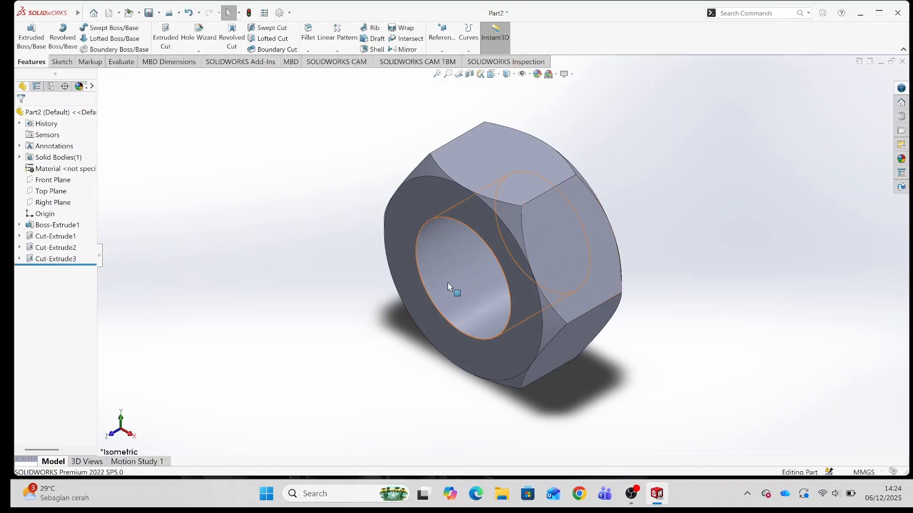
Step: Define a Metric Die M3x0.5 extruded thread in the nut's hole, running from the front circular edge up to the back circular edge
{"action": "left_click", "coordinate": [196, 55]}
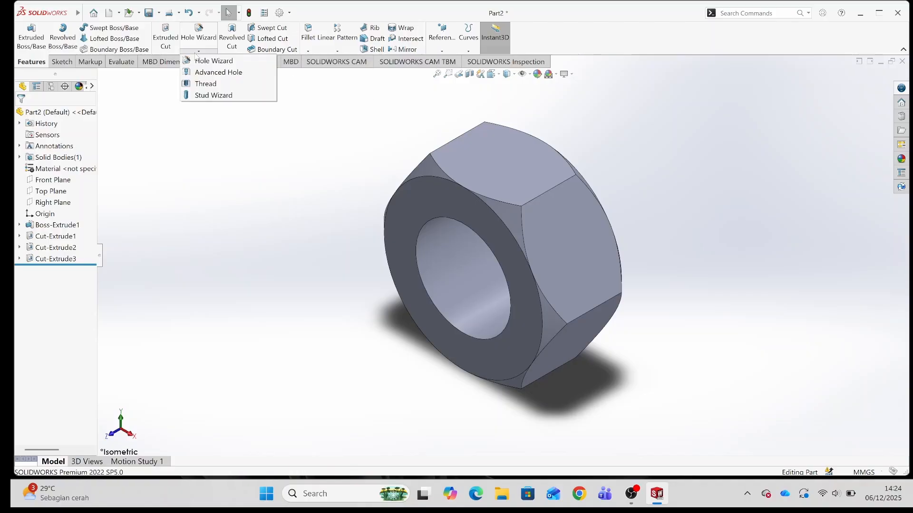
{"action": "left_click", "coordinate": [209, 88]}
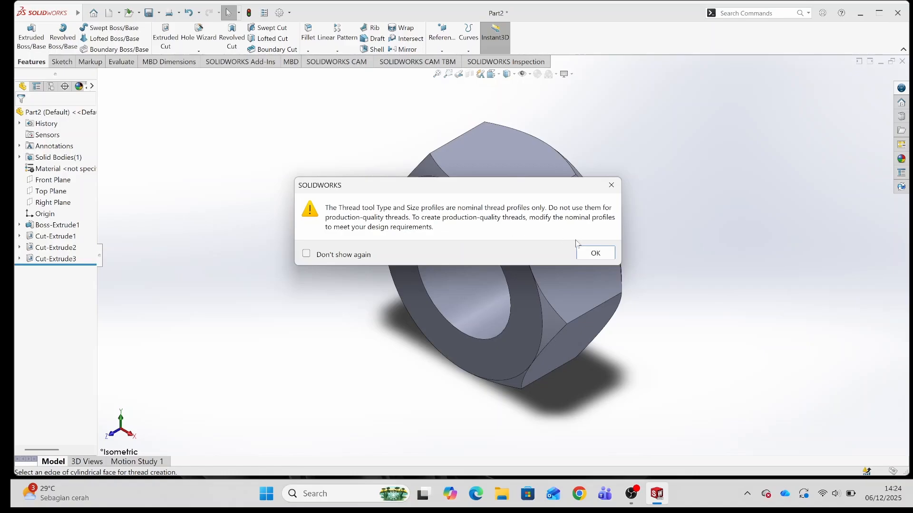
{"action": "left_click", "coordinate": [588, 255]}
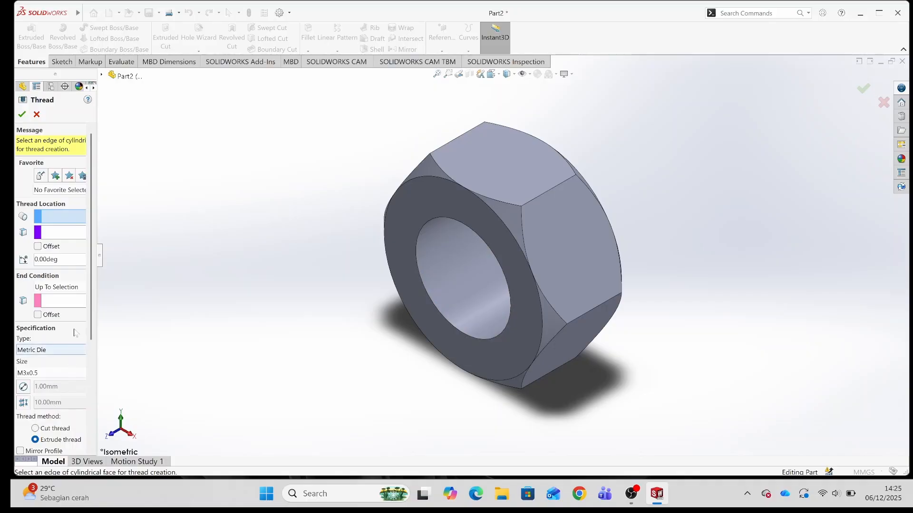
{"action": "left_click", "coordinate": [421, 280]}
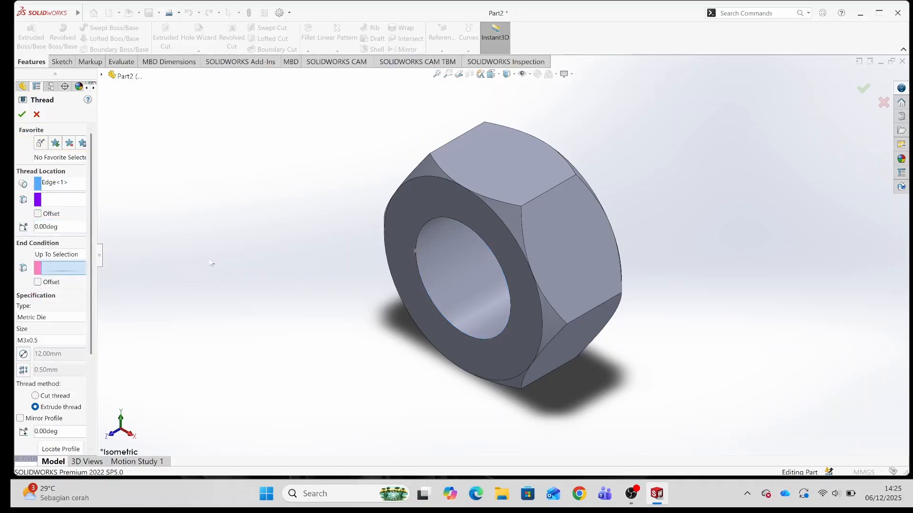
{"action": "key", "text": "ctrl+space"}
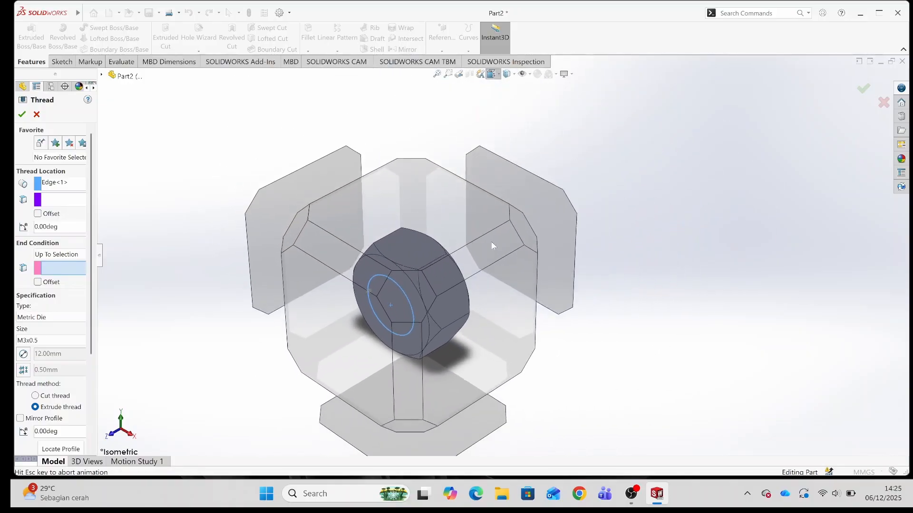
{"action": "left_click", "coordinate": [487, 253]}
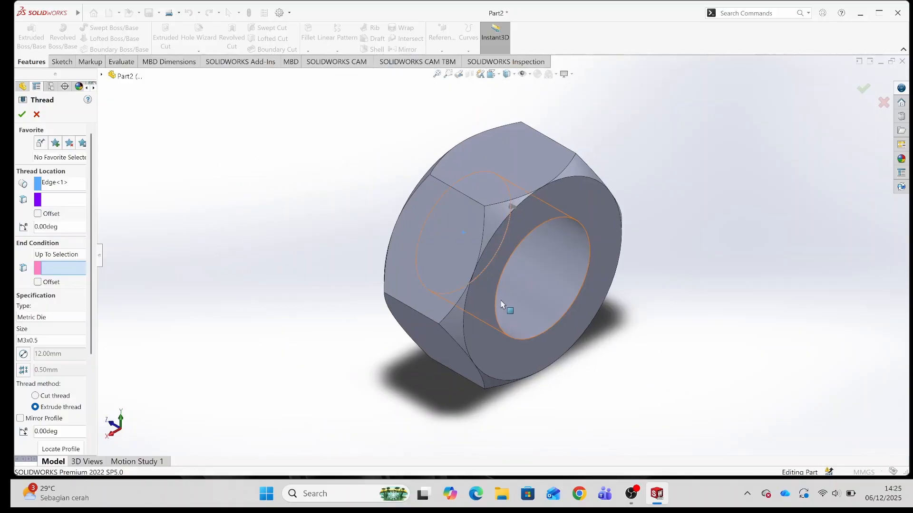
{"action": "left_click", "coordinate": [495, 314]}
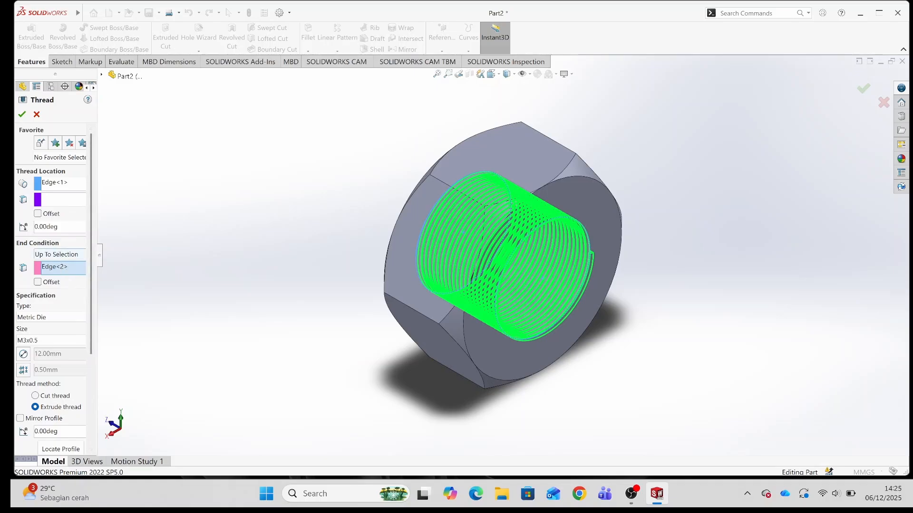
Step: Offset the thread's start and end by 2 mm each and create the thread
{"action": "left_click", "coordinate": [39, 214]}
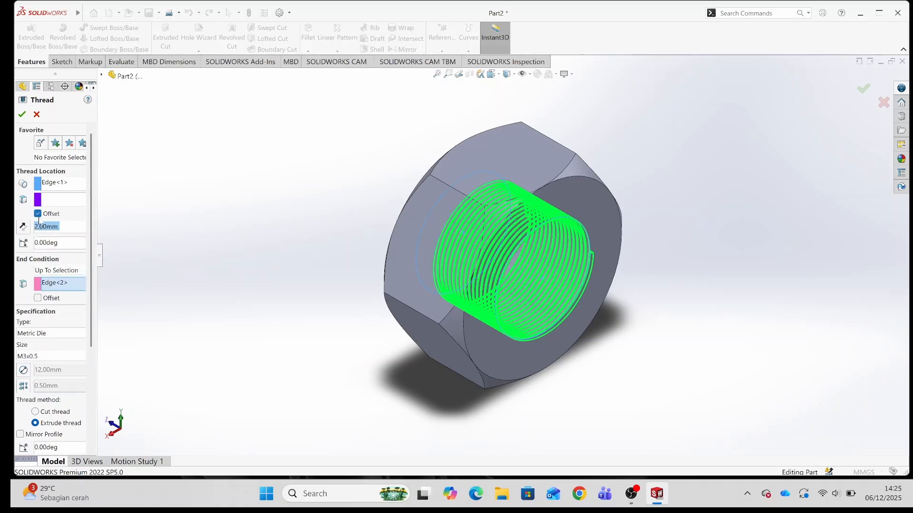
{"action": "left_click", "coordinate": [37, 298]}
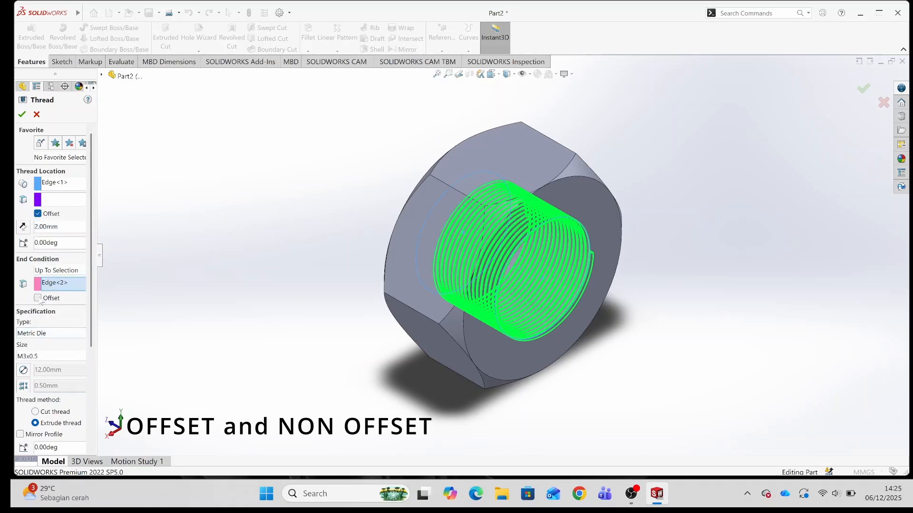
{"action": "left_click", "coordinate": [46, 314]}
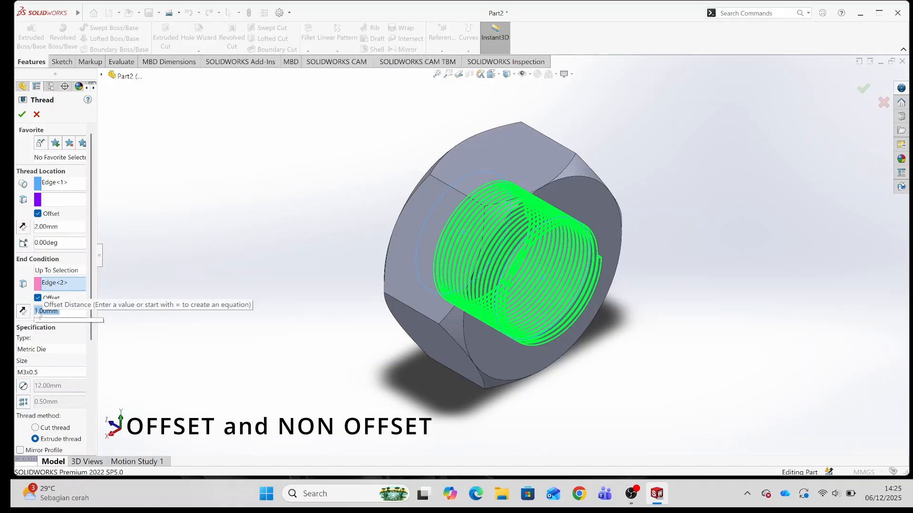
{"action": "key", "text": "BackSpace"}
{"action": "type", "text": "2"}
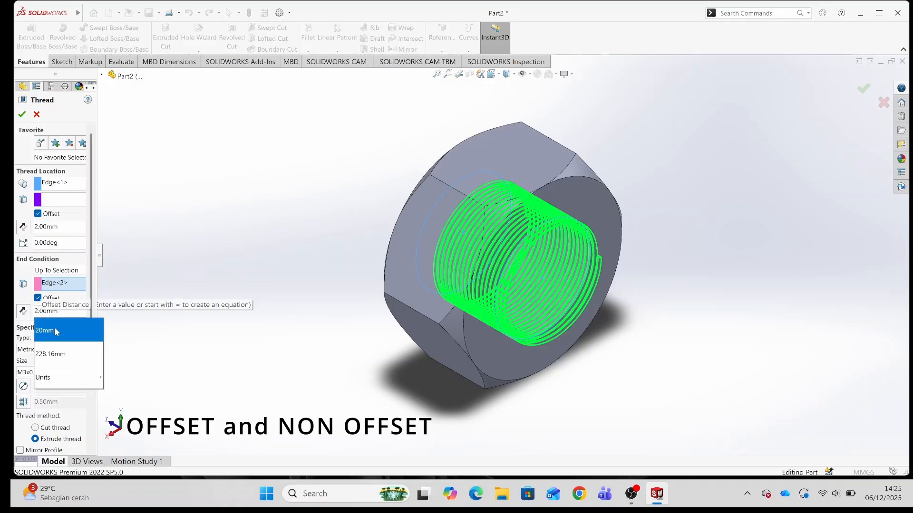
{"action": "key", "text": "Return"}
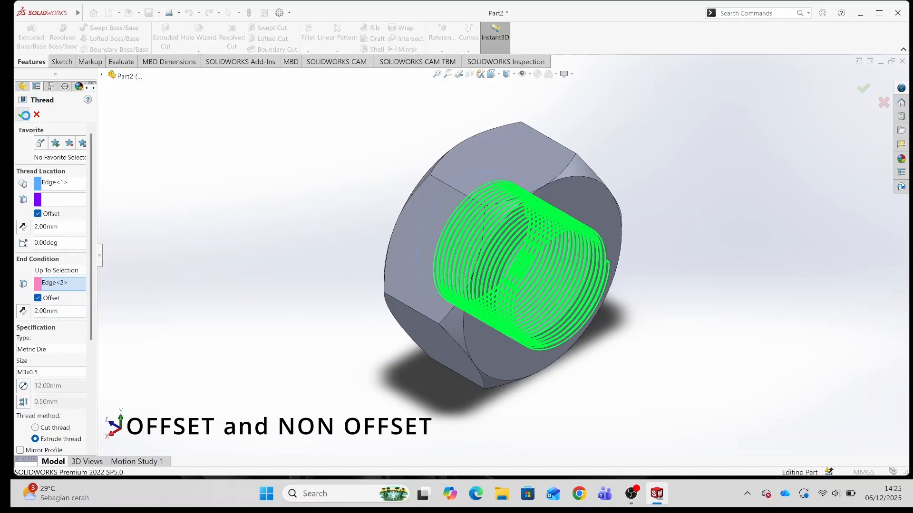
{"action": "left_click", "coordinate": [22, 115]}
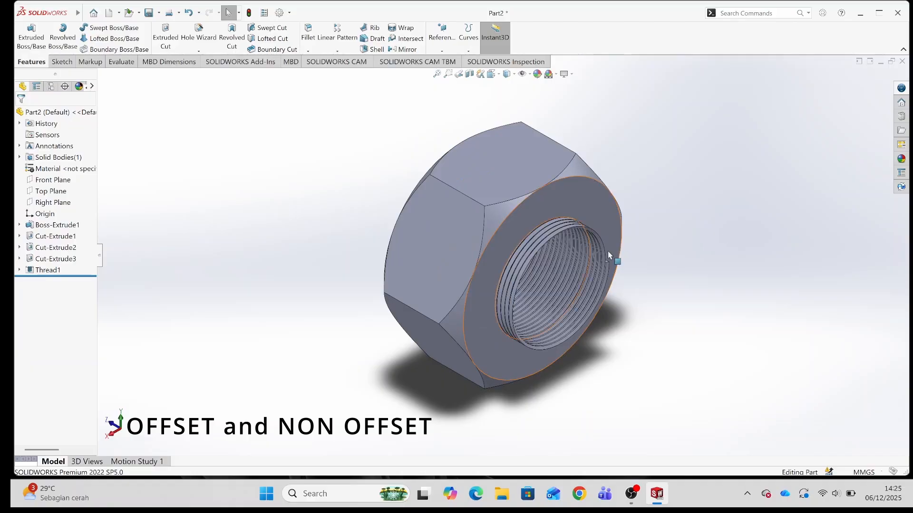
{"action": "scroll", "coordinate": [573, 278], "scroll_direction": "down", "scroll_amount": 4}
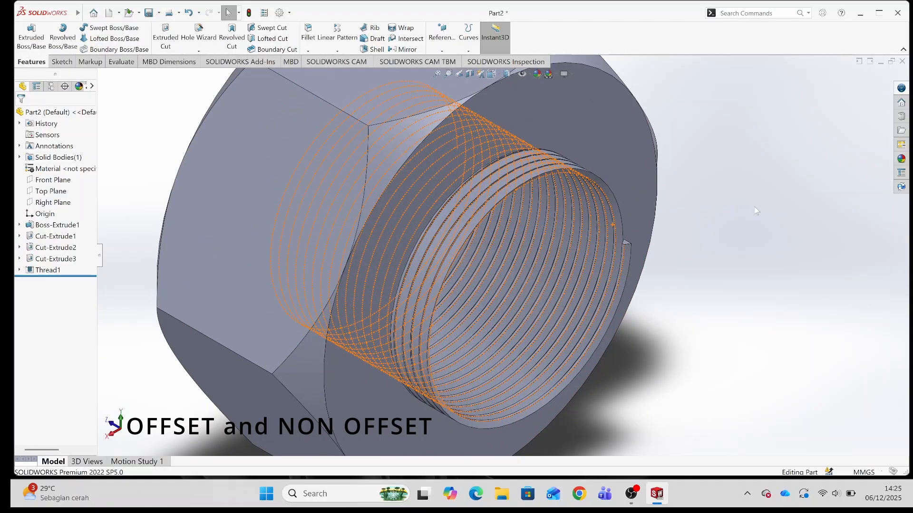
{"action": "left_click", "coordinate": [568, 125]}
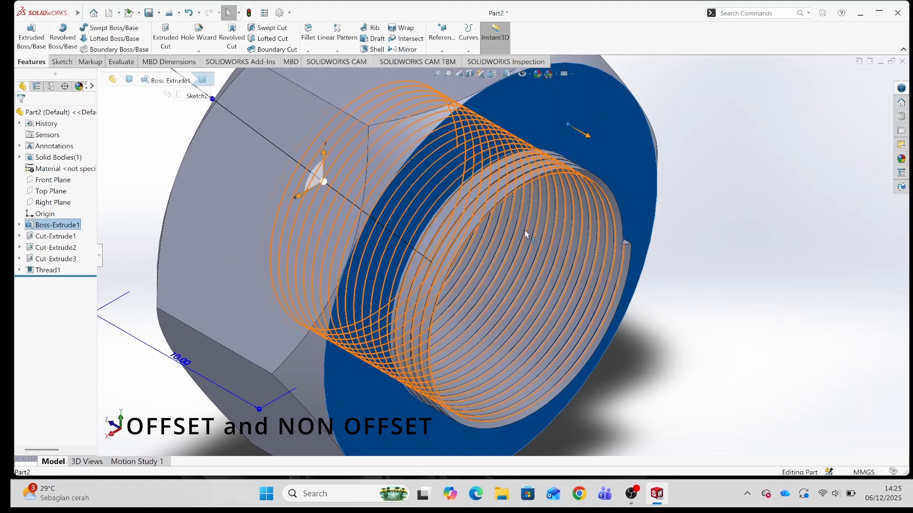
{"action": "scroll", "coordinate": [502, 257], "scroll_direction": "up", "scroll_amount": 2}
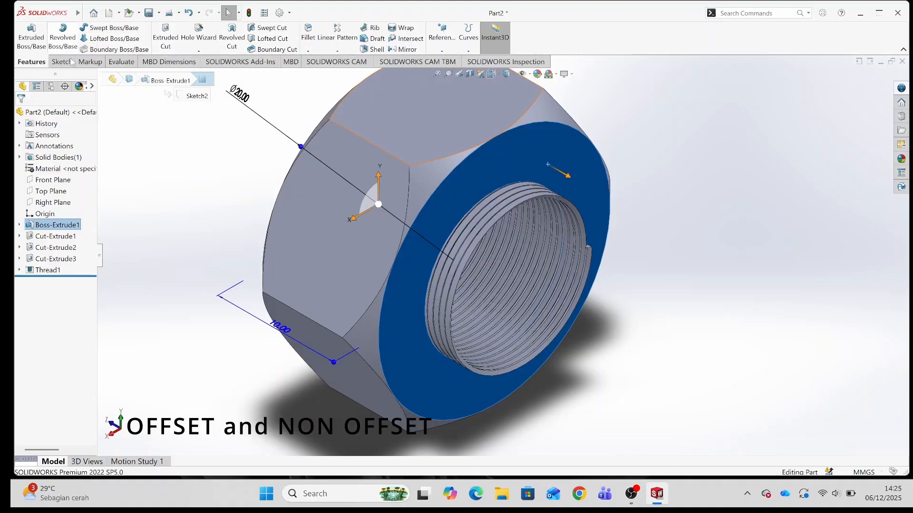
{"action": "left_click", "coordinate": [770, 171]}
{"action": "left_click", "coordinate": [556, 166]}
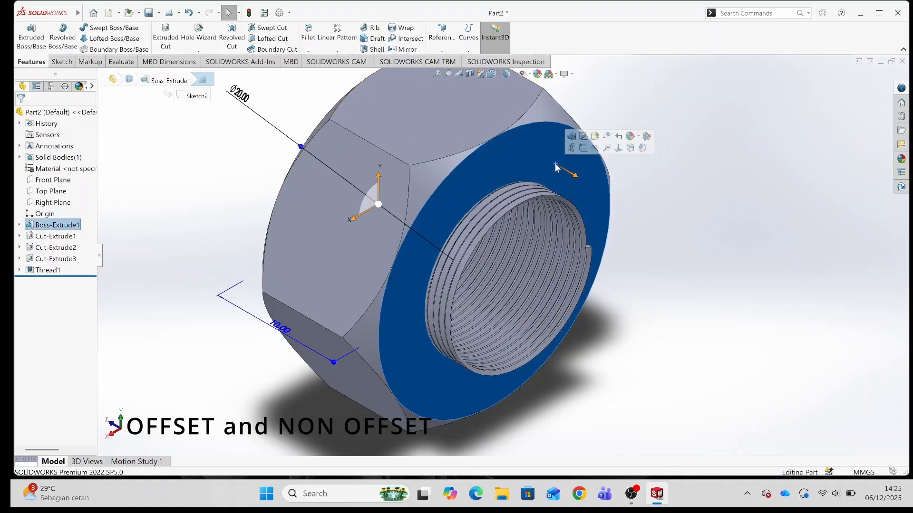
{"action": "left_click", "coordinate": [582, 149]}
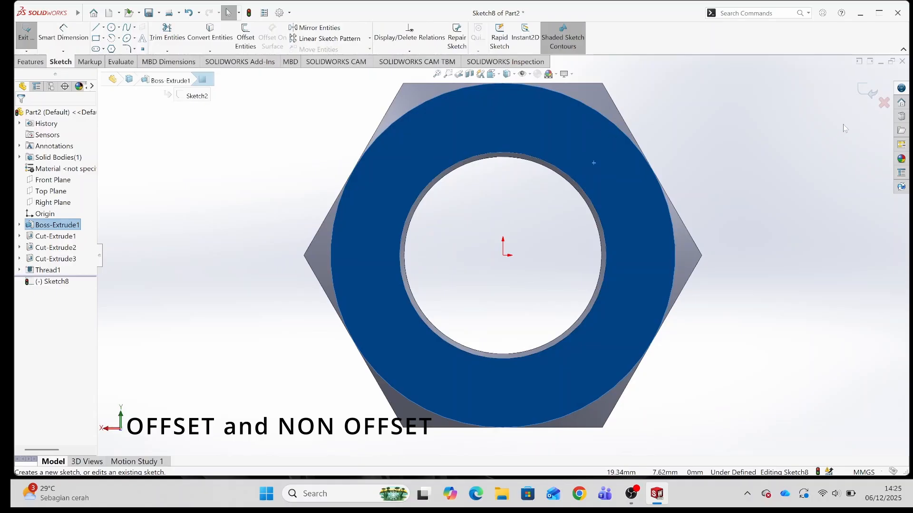
{"action": "left_click", "coordinate": [868, 97]}
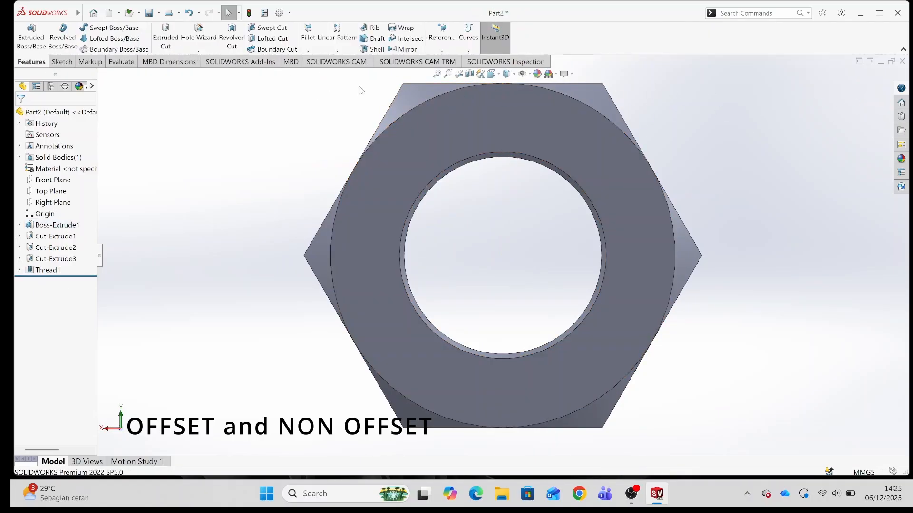
Step: Edit the nut's thread to remove the offsets at both its start and its end
{"action": "left_click", "coordinate": [492, 74]}
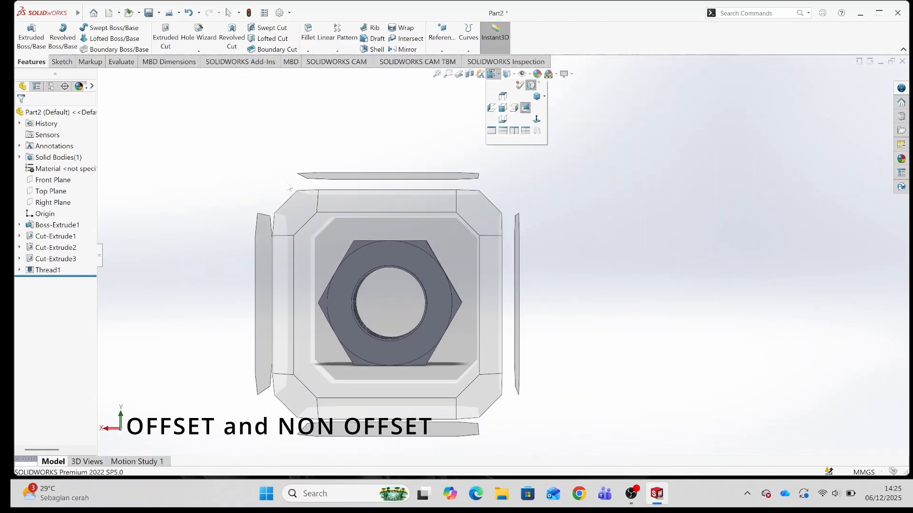
{"action": "left_click", "coordinate": [290, 188]}
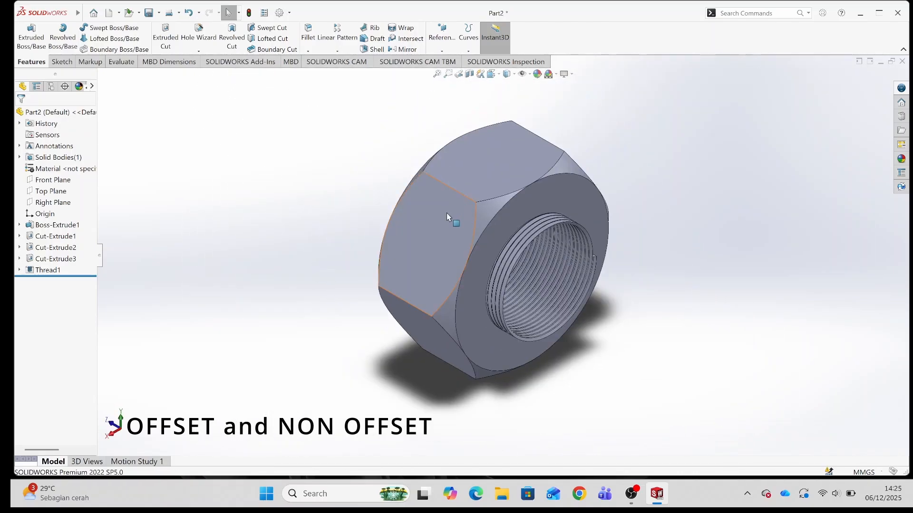
{"action": "left_click", "coordinate": [45, 270]}
{"action": "left_click", "coordinate": [55, 253]}
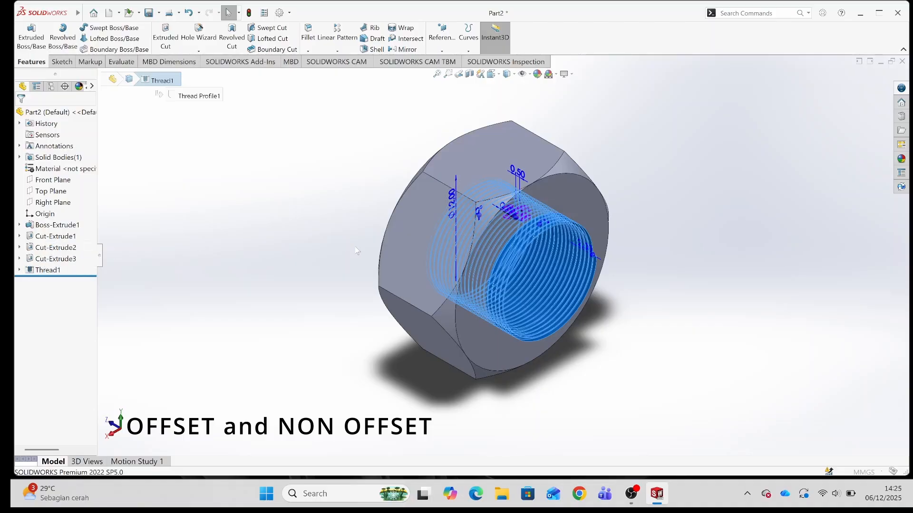
{"action": "left_click", "coordinate": [37, 298]}
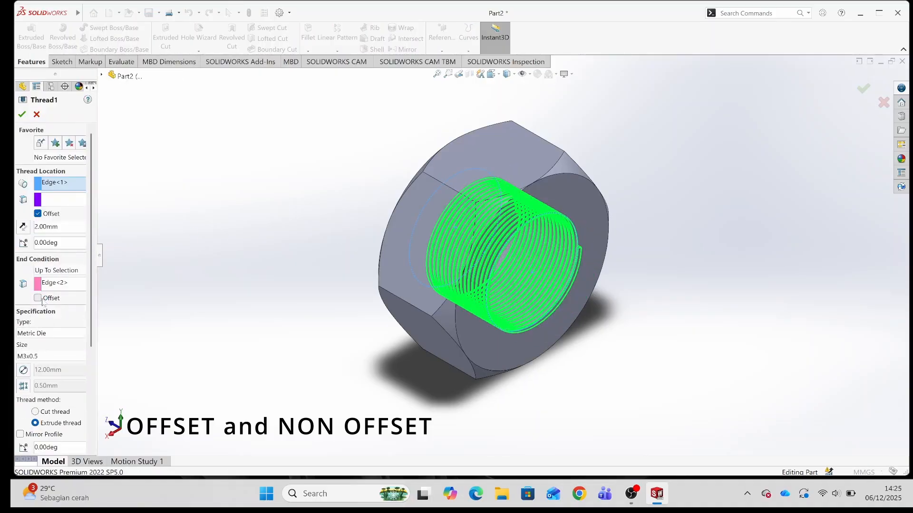
{"action": "left_click", "coordinate": [38, 214]}
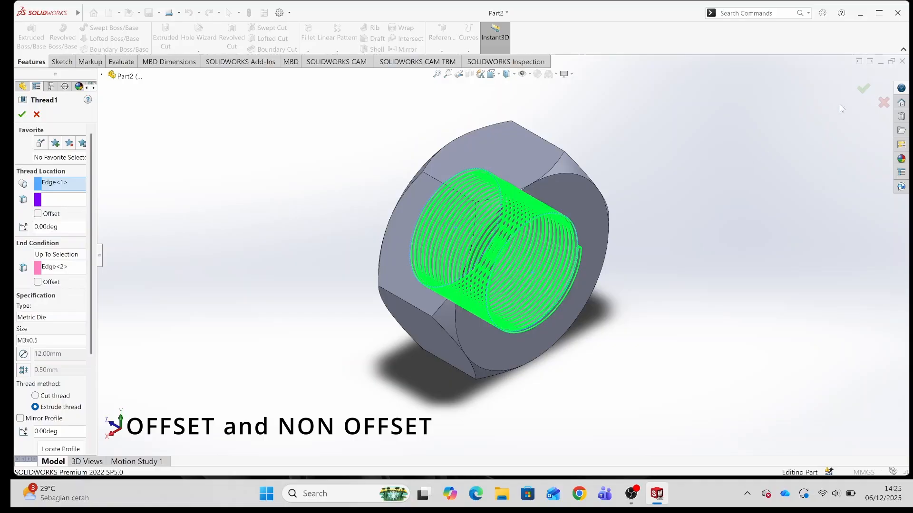
{"action": "left_click", "coordinate": [862, 89]}
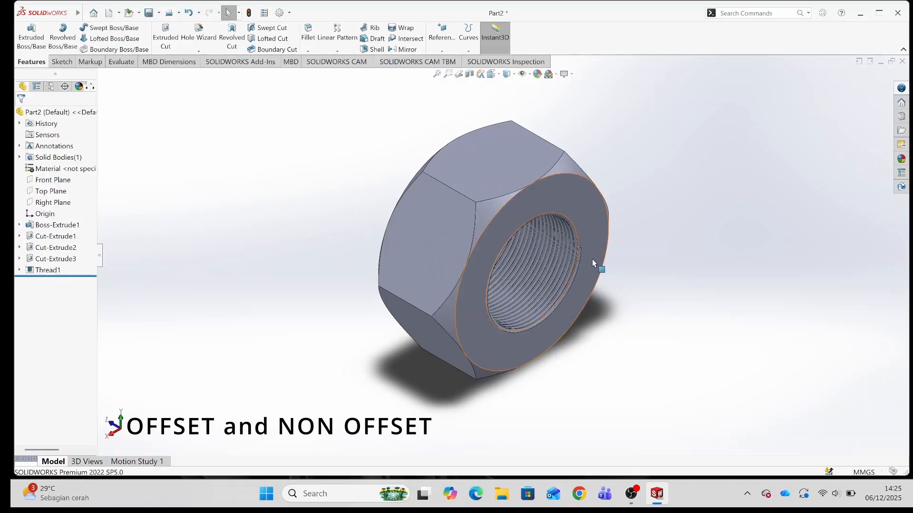
Step: Examine how the thread ends at both openings of the nut's hole without offsets
{"action": "scroll", "coordinate": [591, 259], "scroll_direction": "down", "scroll_amount": 4}
{"action": "scroll", "coordinate": [565, 235], "scroll_direction": "down", "scroll_amount": 4}
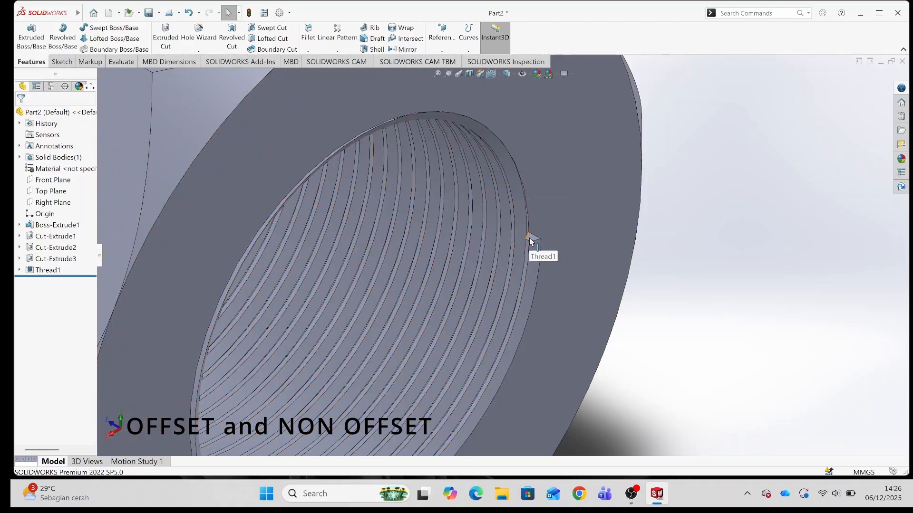
{"action": "scroll", "coordinate": [540, 230], "scroll_direction": "up", "scroll_amount": 8}
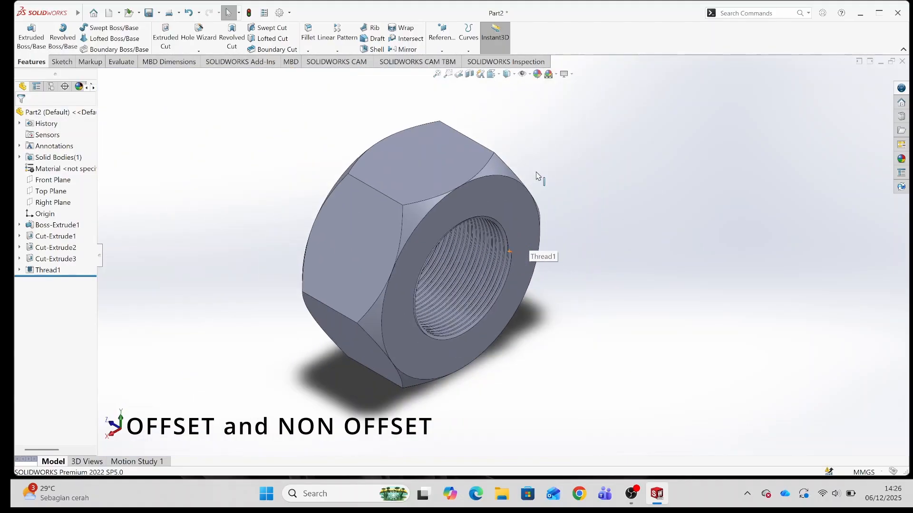
{"action": "left_click", "coordinate": [507, 74]}
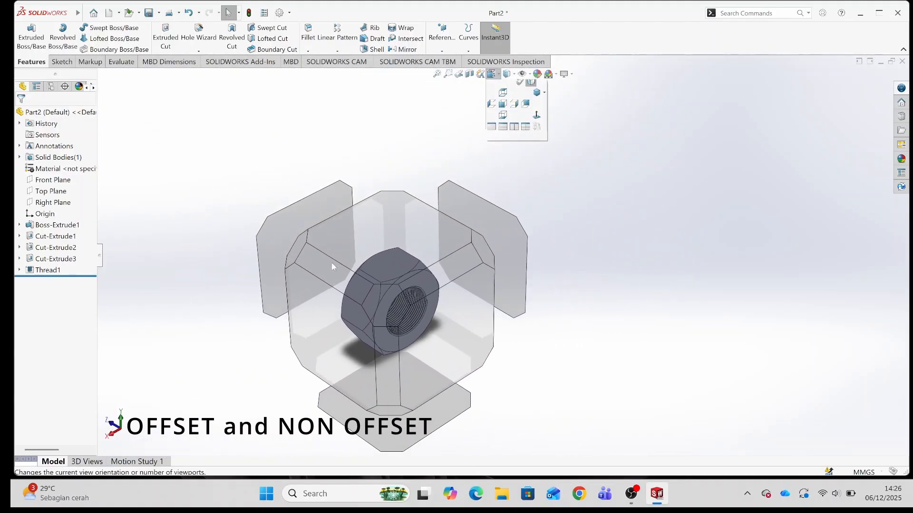
{"action": "left_click", "coordinate": [294, 256]}
{"action": "scroll", "coordinate": [415, 245], "scroll_direction": "down", "scroll_amount": 8}
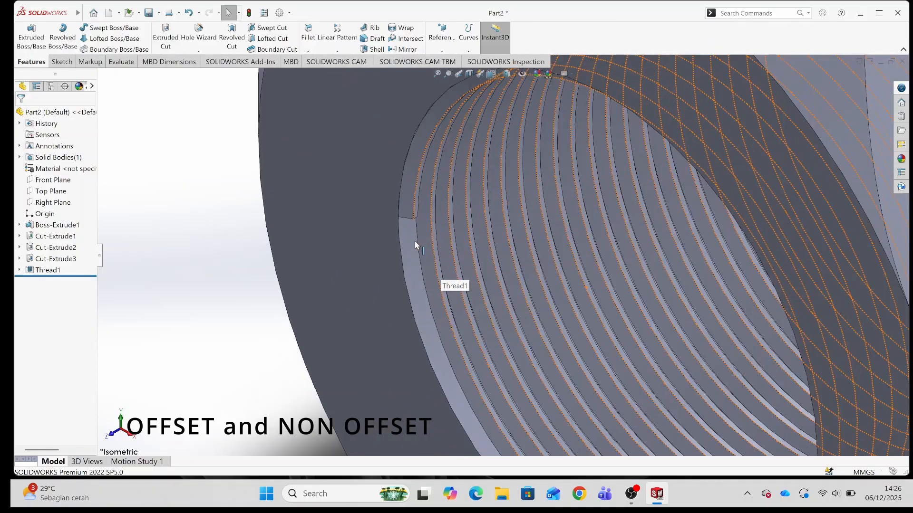
{"action": "scroll", "coordinate": [409, 218], "scroll_direction": "down", "scroll_amount": 4}
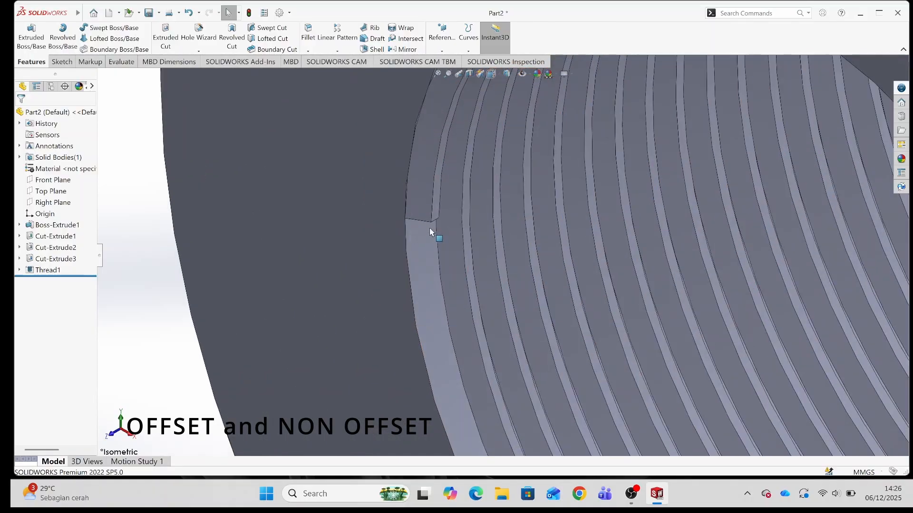
{"action": "scroll", "coordinate": [432, 224], "scroll_direction": "up", "scroll_amount": 10}
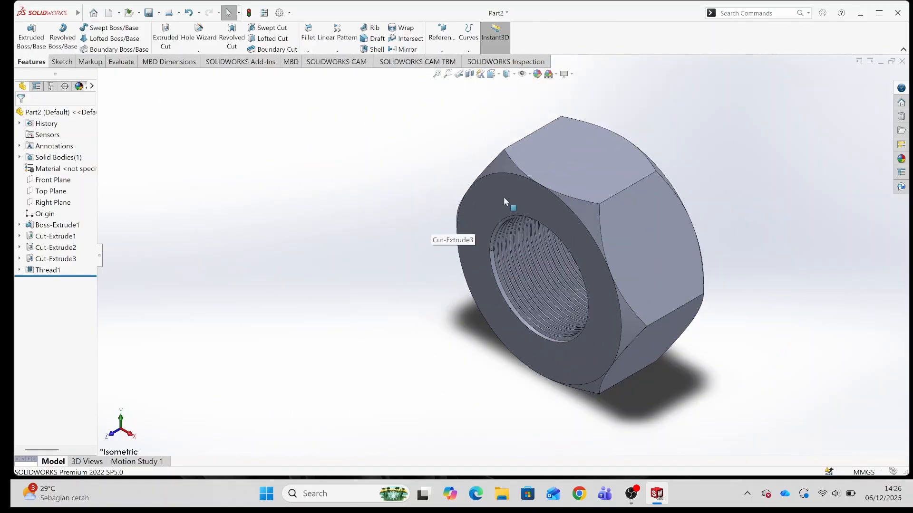
{"action": "scroll", "coordinate": [503, 197], "scroll_direction": "down", "scroll_amount": 3}
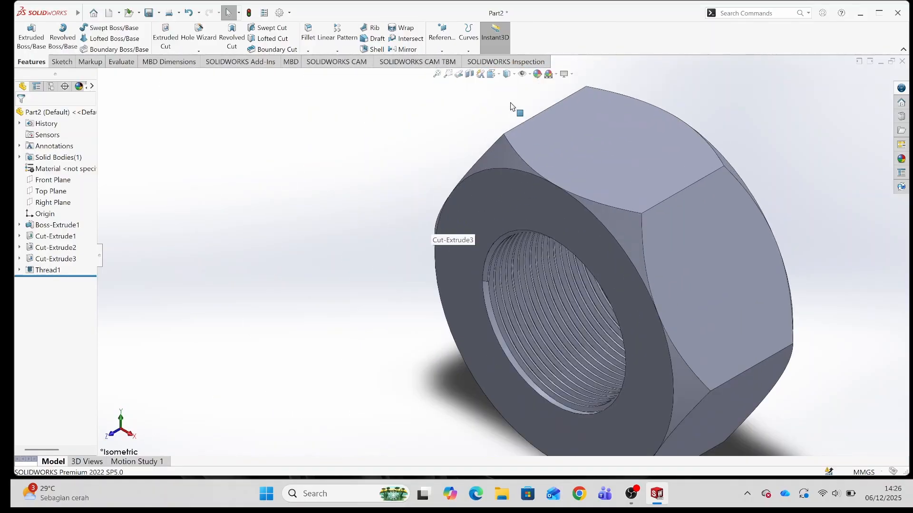
Step: Edit the nut's thread to turn on 2 mm offsets at both its start and its end
{"action": "left_click", "coordinate": [43, 270]}
{"action": "left_click", "coordinate": [51, 260]}
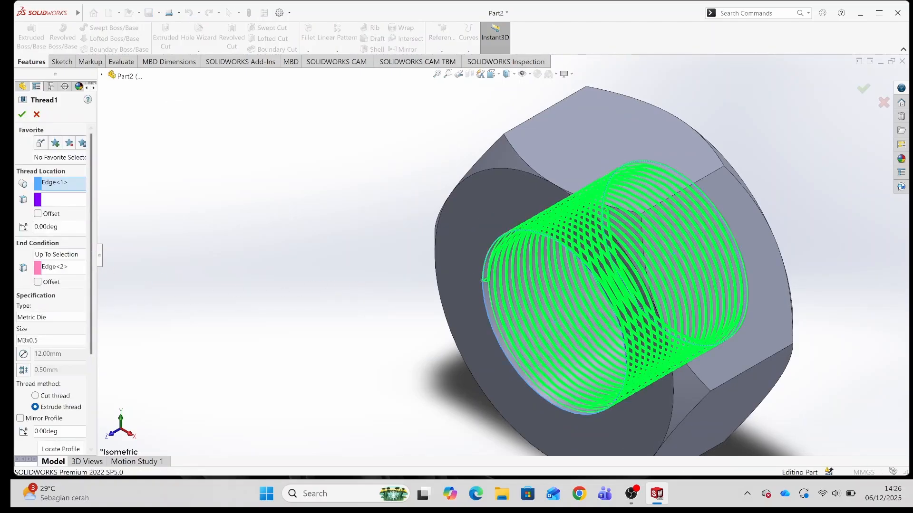
{"action": "left_click", "coordinate": [45, 214]}
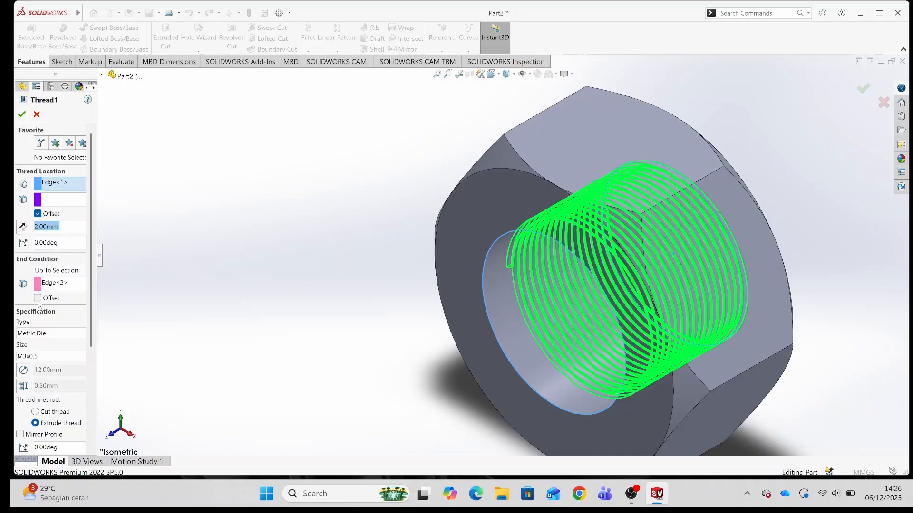
{"action": "left_click", "coordinate": [38, 299]}
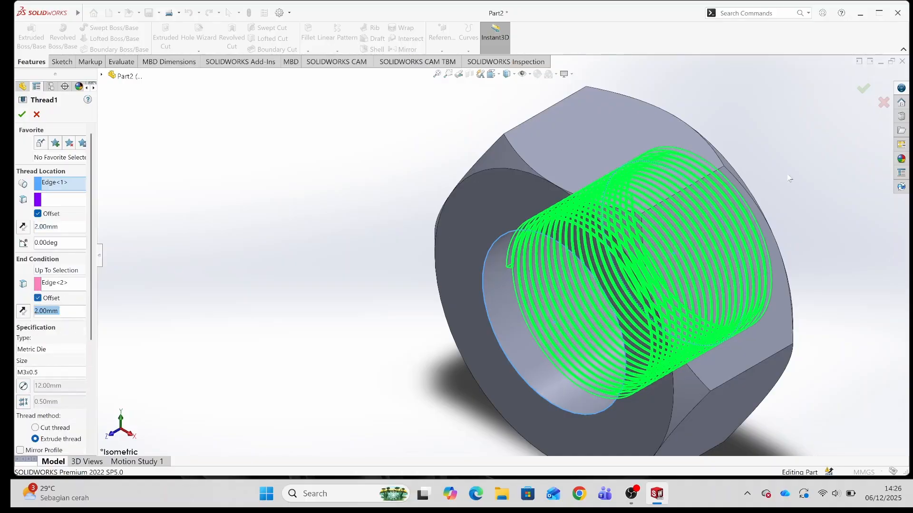
{"action": "left_click", "coordinate": [862, 88]}
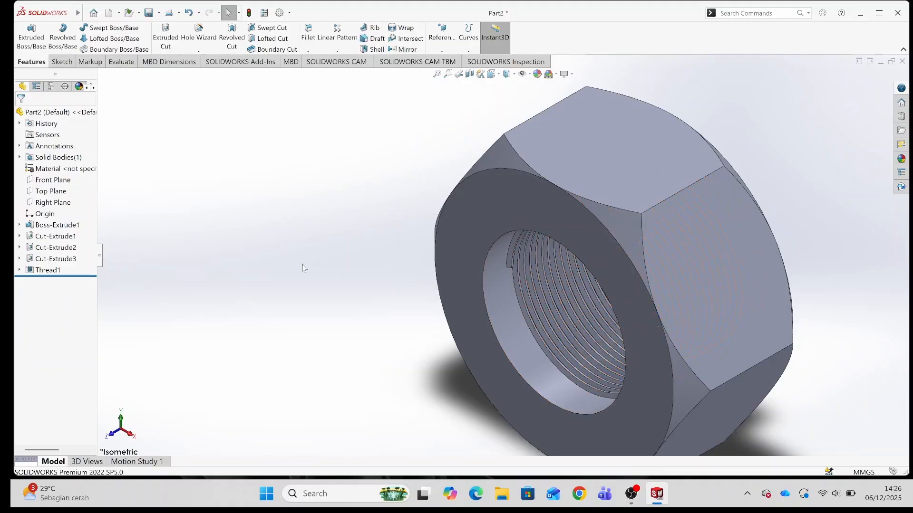
Step: Try a 10 mm end offset on the nut's thread, and set it back to 2 mm
{"action": "left_click", "coordinate": [51, 272]}
{"action": "left_click", "coordinate": [57, 253]}
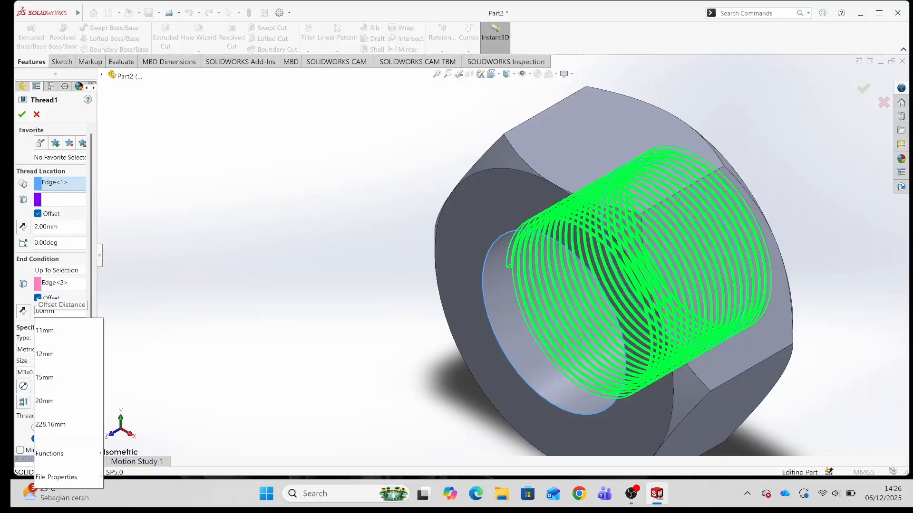
{"action": "type", "text": "10"}
{"action": "key", "text": "Return"}
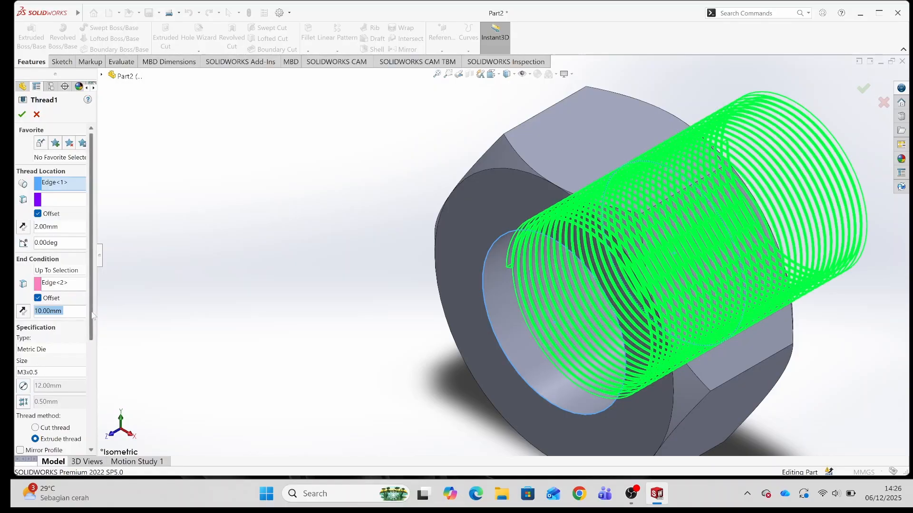
{"action": "left_click", "coordinate": [43, 311]}
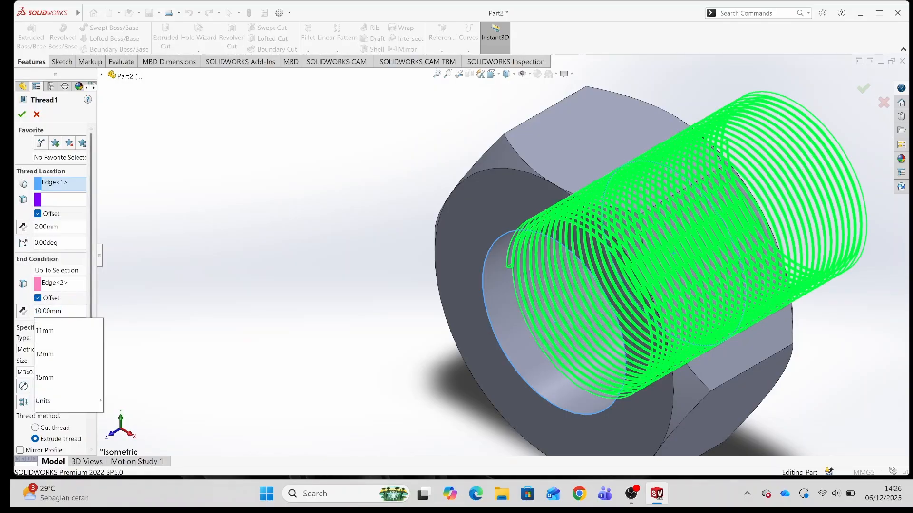
{"action": "key", "text": "BackSpace"}
{"action": "key", "text": "BackSpace"}
{"action": "type", "text": "2."}
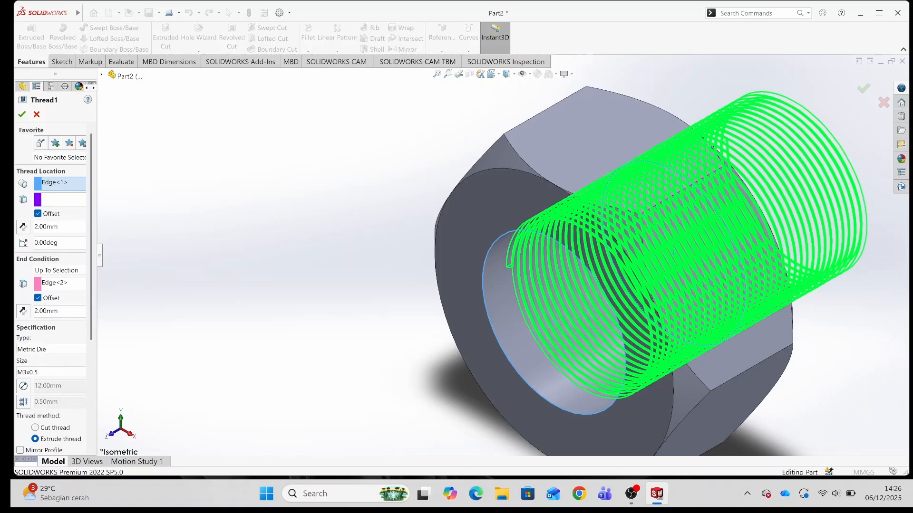
Step: Try a 10 mm start offset on the nut's thread, and set it back to 2 mm
{"action": "left_click", "coordinate": [39, 227]}
{"action": "key", "text": "Left"}
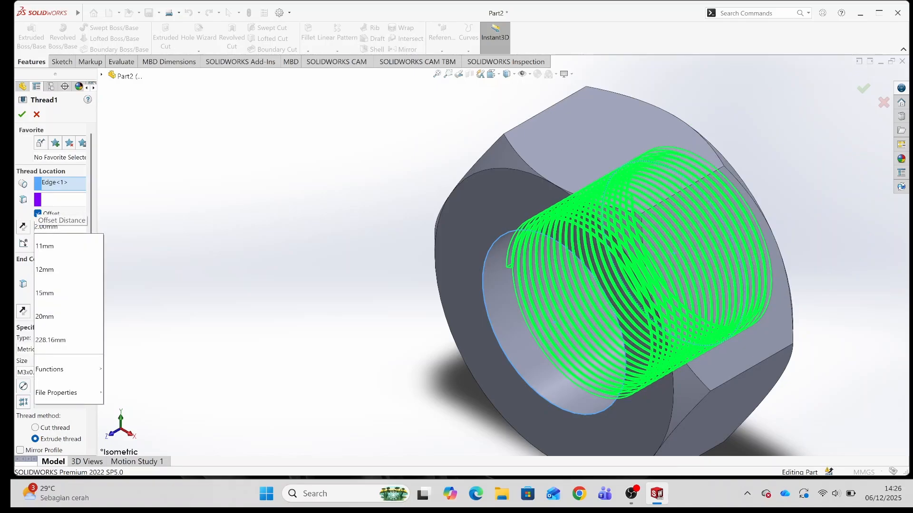
{"action": "key", "text": "Right"}
{"action": "key", "text": "BackSpace"}
{"action": "type", "text": "10"}
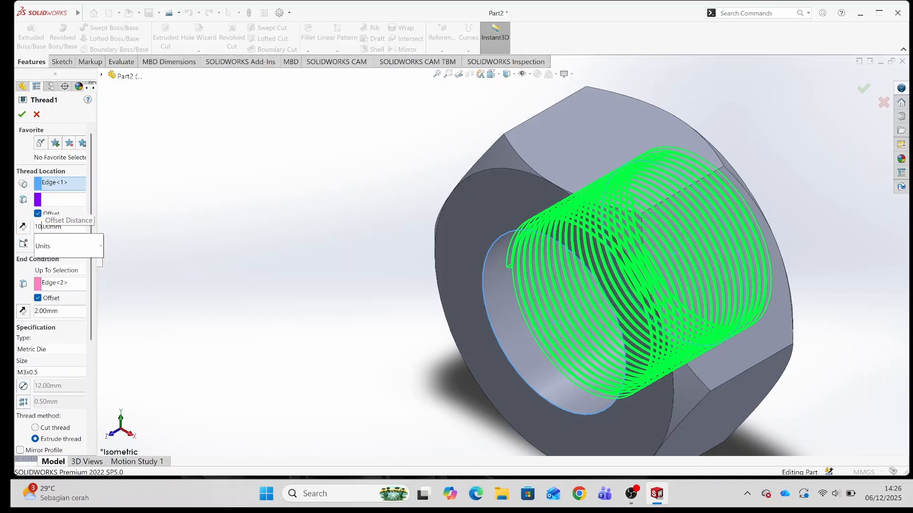
{"action": "key", "text": "Return"}
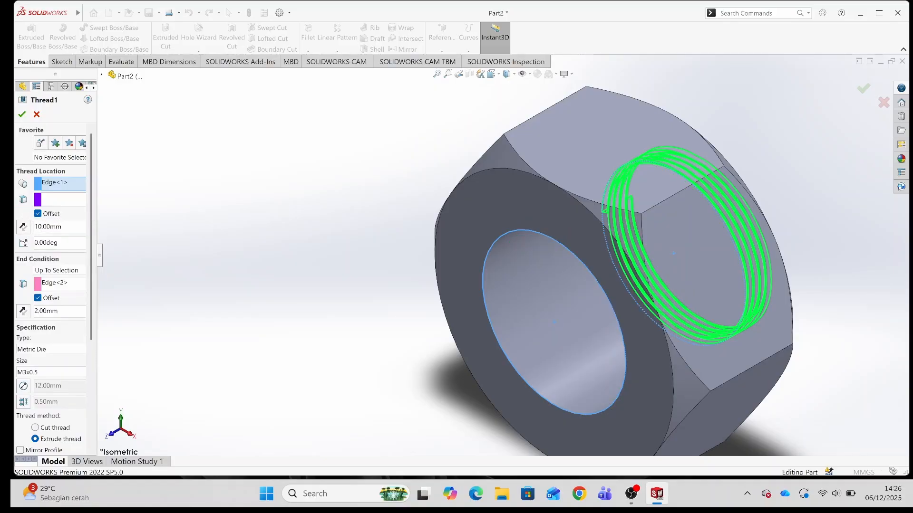
{"action": "key", "text": "BackSpace"}
{"action": "key", "text": "BackSpace"}
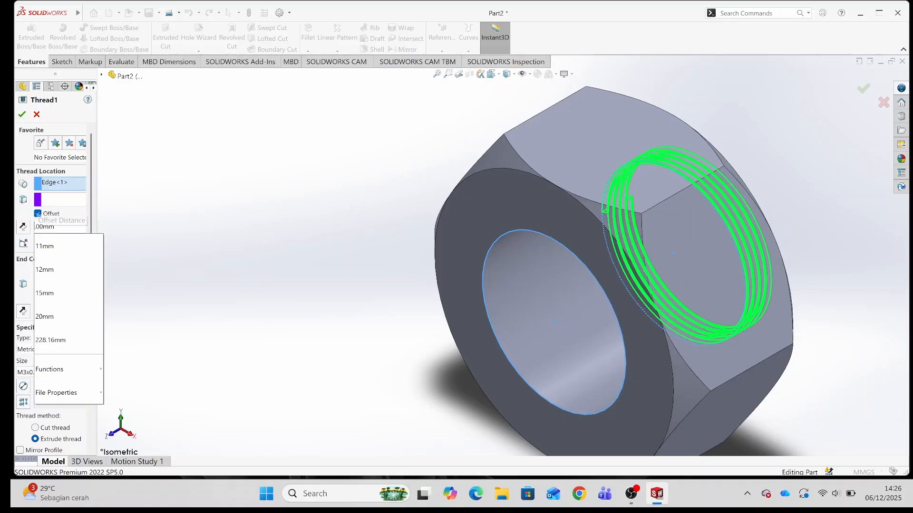
{"action": "type", "text": "2"}
{"action": "left_click", "coordinate": [32, 212]}
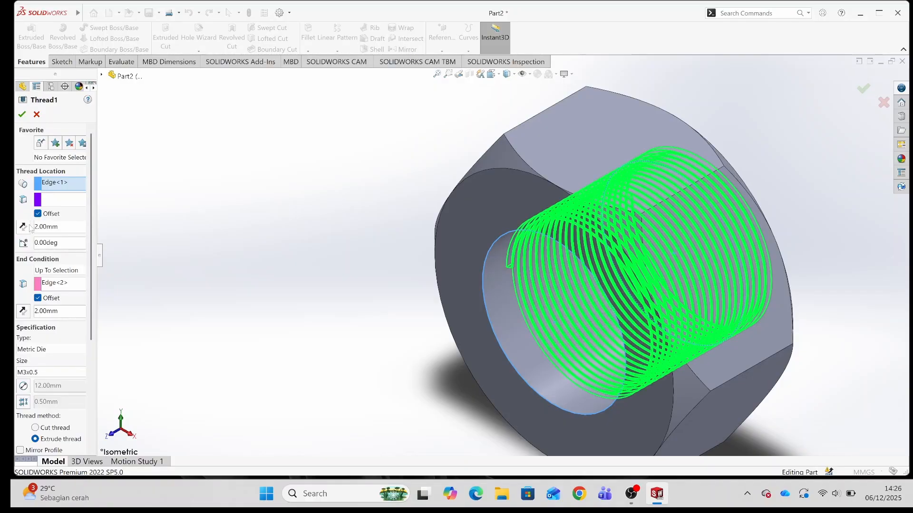
Step: Reverse the thread's 2 mm start offset so it extends outward past the nut's front face, and apply the edit
{"action": "left_click", "coordinate": [23, 226]}
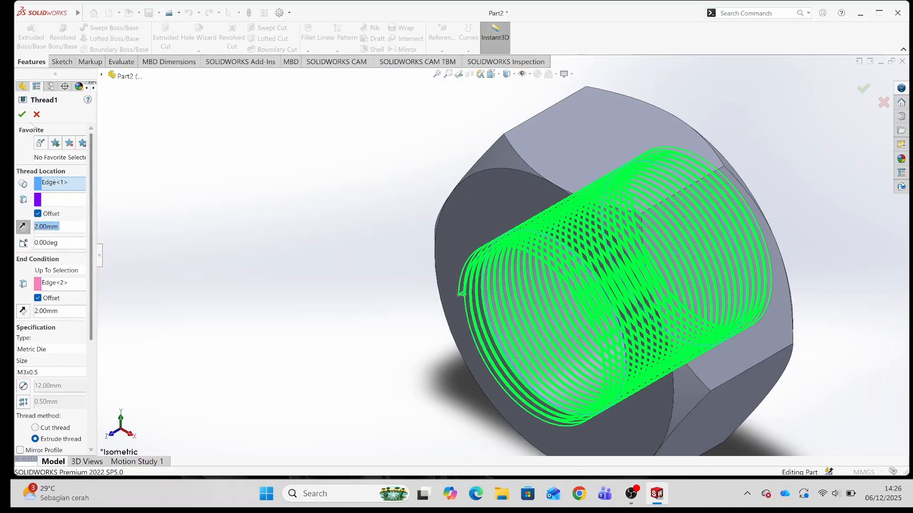
{"action": "left_click", "coordinate": [26, 231]}
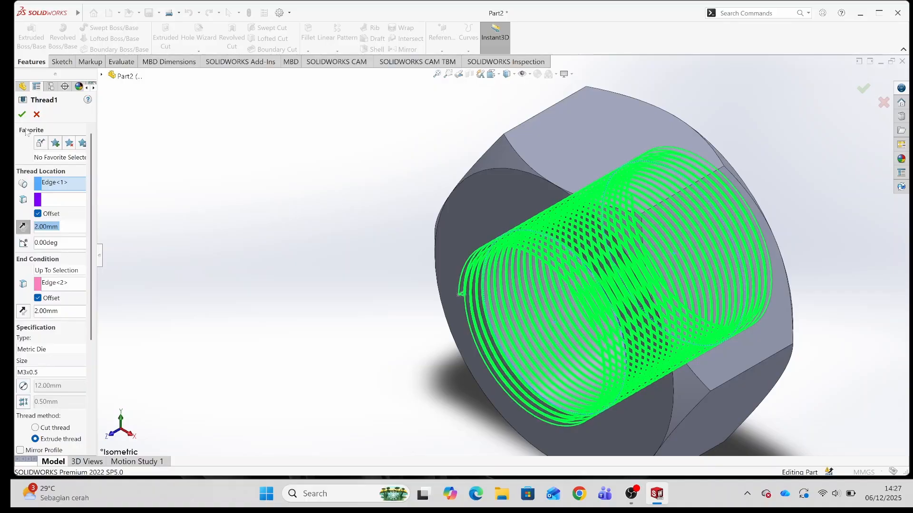
{"action": "left_click", "coordinate": [22, 114]}
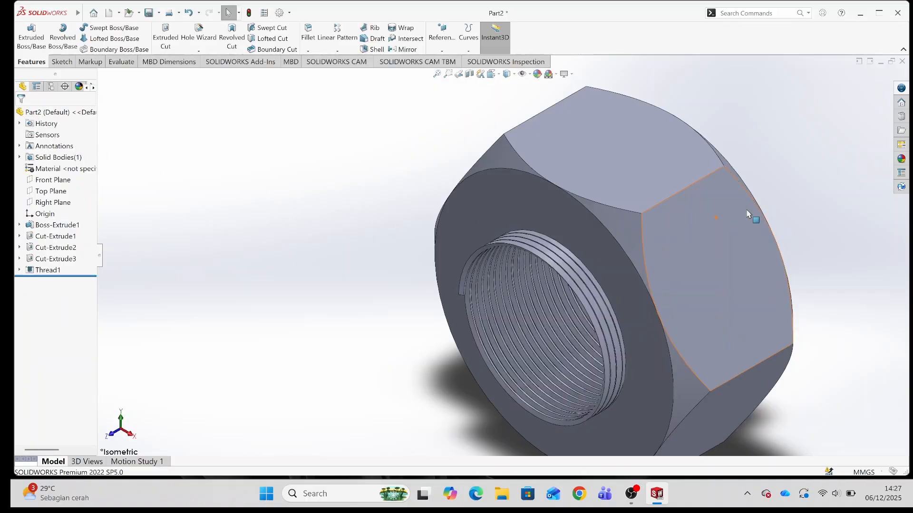
Step: Sketch a circle of about 13.15 mm radius on the nut's front face, centred on the origin and enclosing the hexagon
{"action": "left_click", "coordinate": [575, 227]}
{"action": "left_click", "coordinate": [604, 209]}
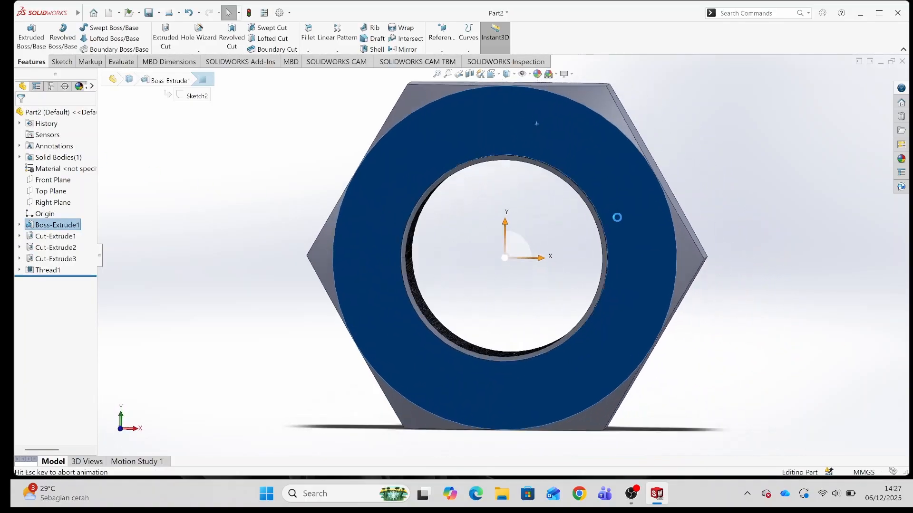
{"action": "left_click", "coordinate": [111, 27]}
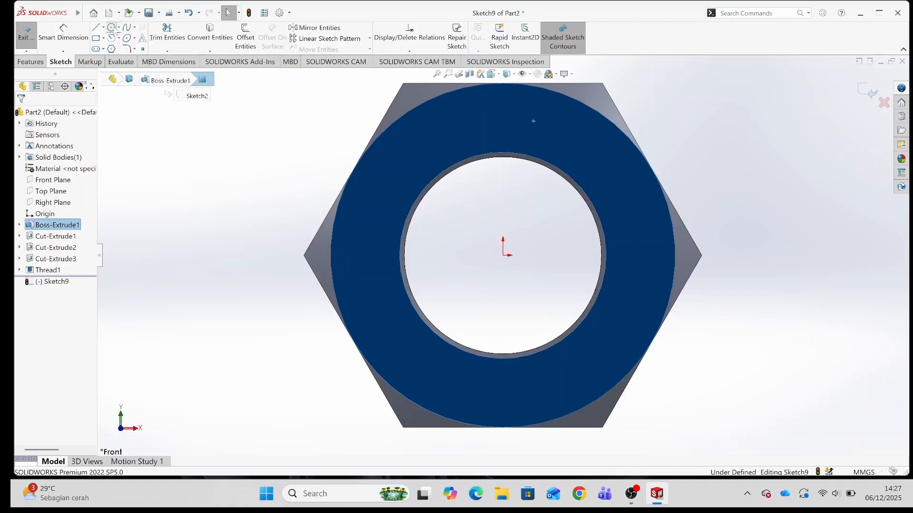
{"action": "left_click", "coordinate": [503, 255]}
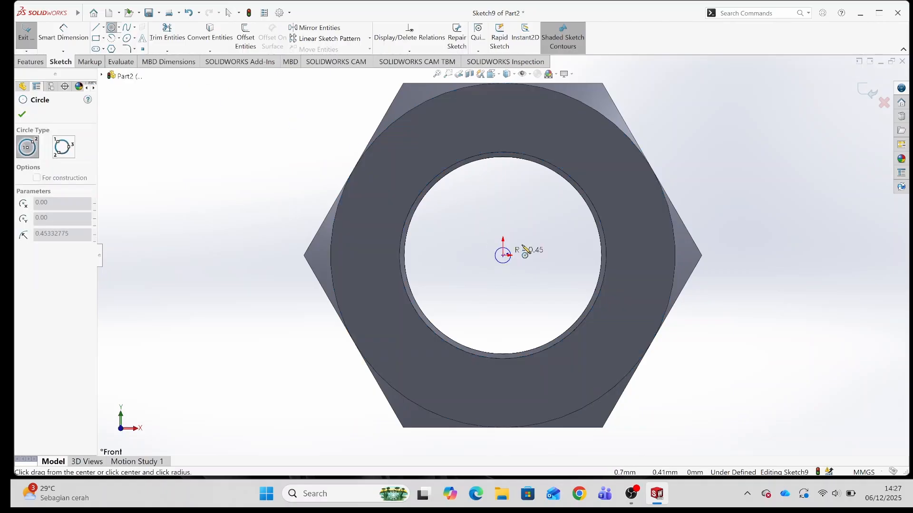
{"action": "left_click", "coordinate": [698, 142]}
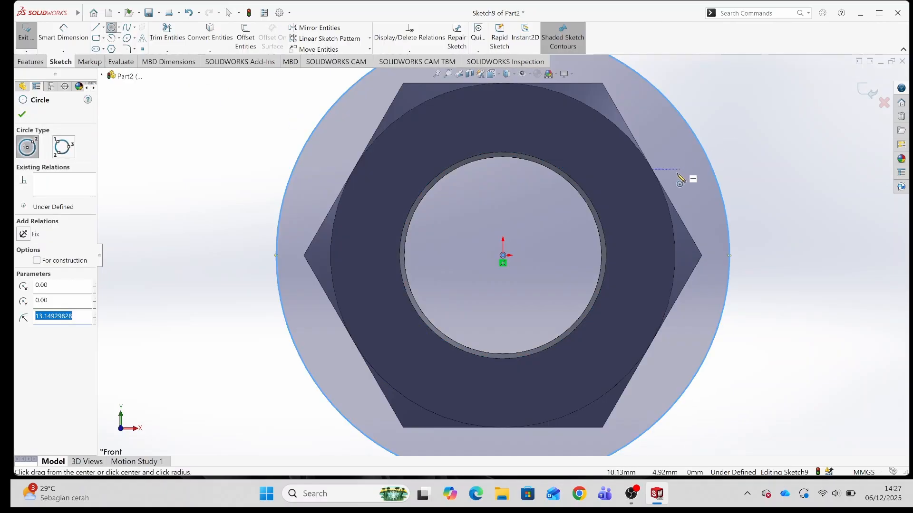
{"action": "key", "text": "f"}
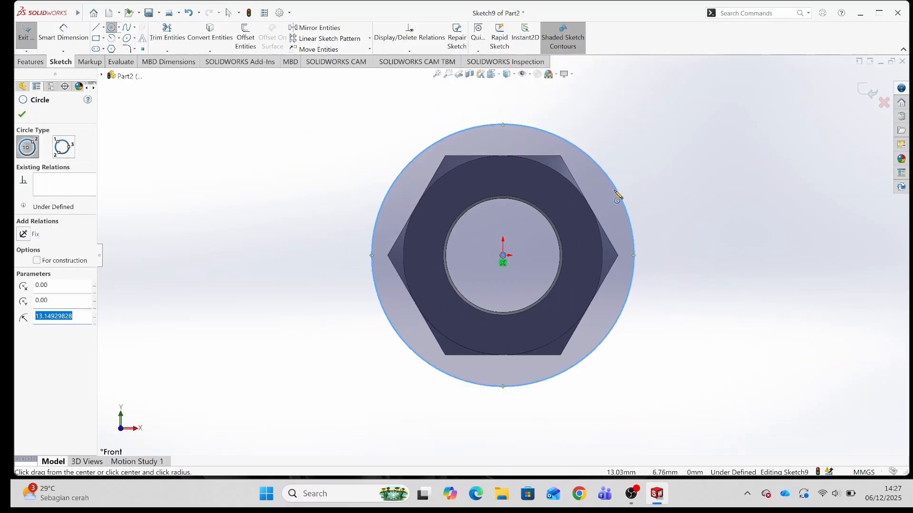
Step: Cut-extrude the sketched circle Blind 10 mm outward from the nut's front face to trim the protruding thread
{"action": "left_click", "coordinate": [30, 62]}
{"action": "left_click", "coordinate": [166, 36]}
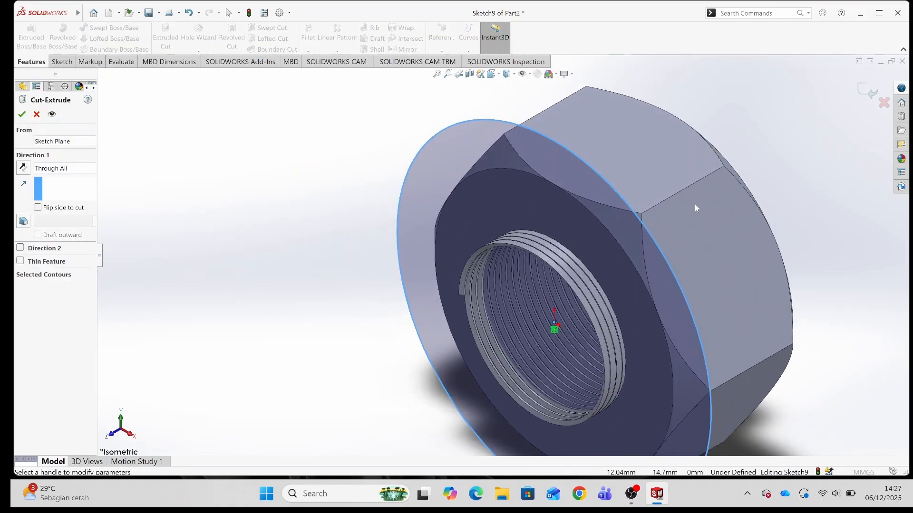
{"action": "left_click", "coordinate": [23, 169]}
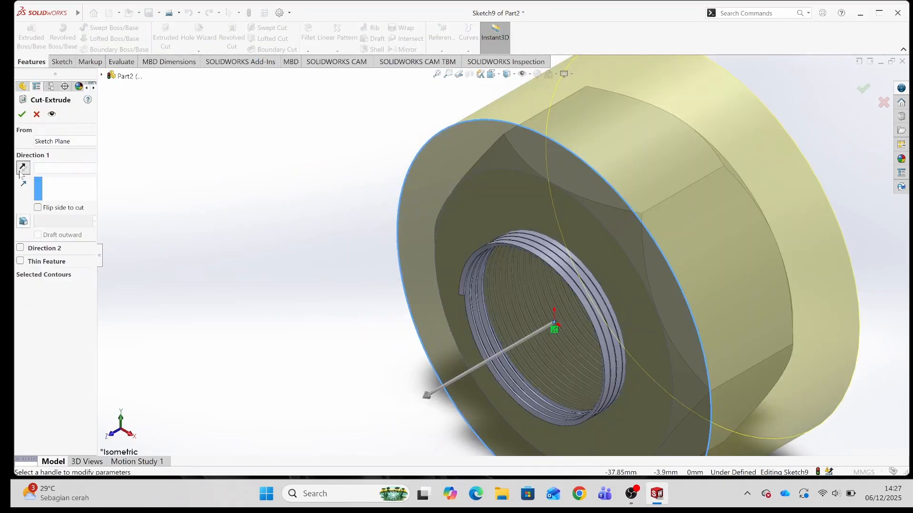
{"action": "scroll", "coordinate": [520, 276], "scroll_direction": "up", "scroll_amount": 3}
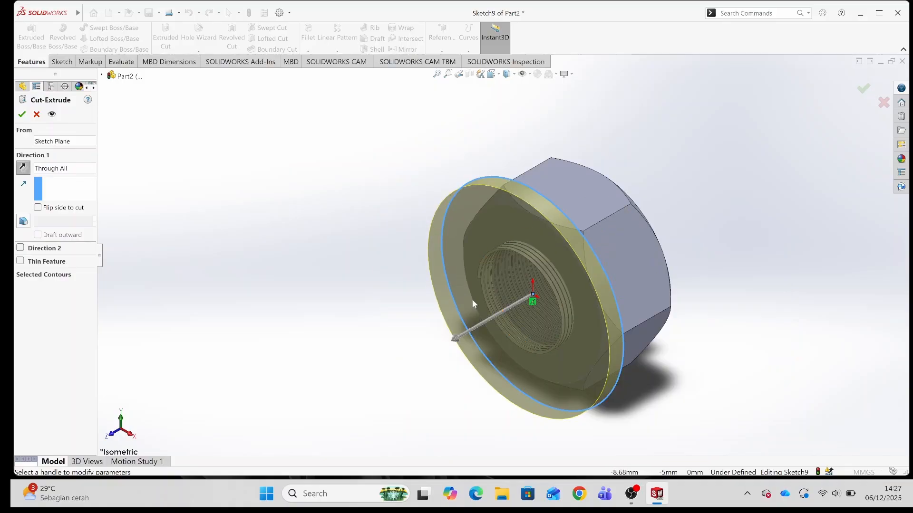
{"action": "left_click", "coordinate": [448, 346]}
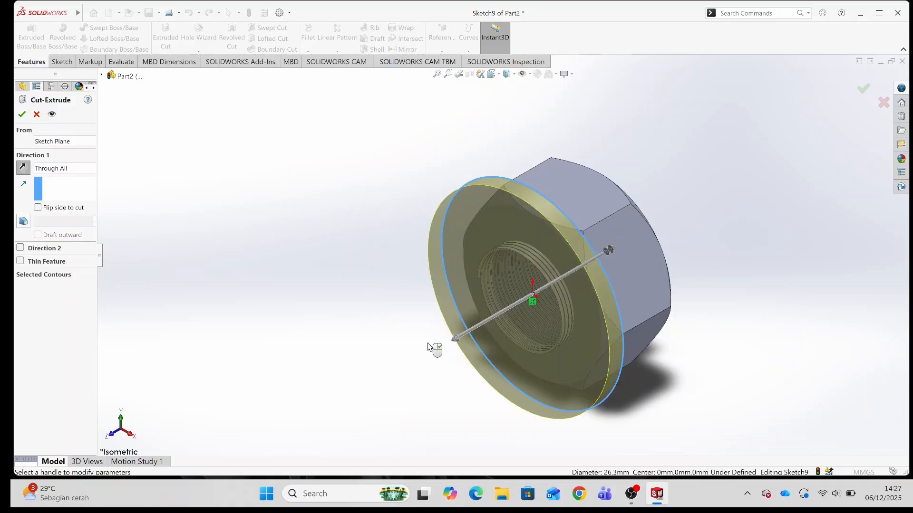
{"action": "left_click", "coordinate": [65, 172]}
{"action": "left_click", "coordinate": [69, 179]}
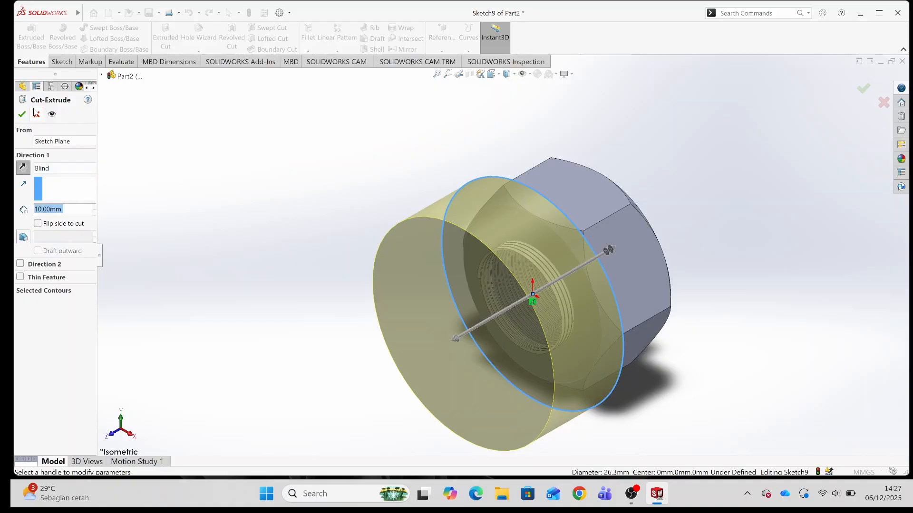
{"action": "left_click", "coordinate": [21, 115]}
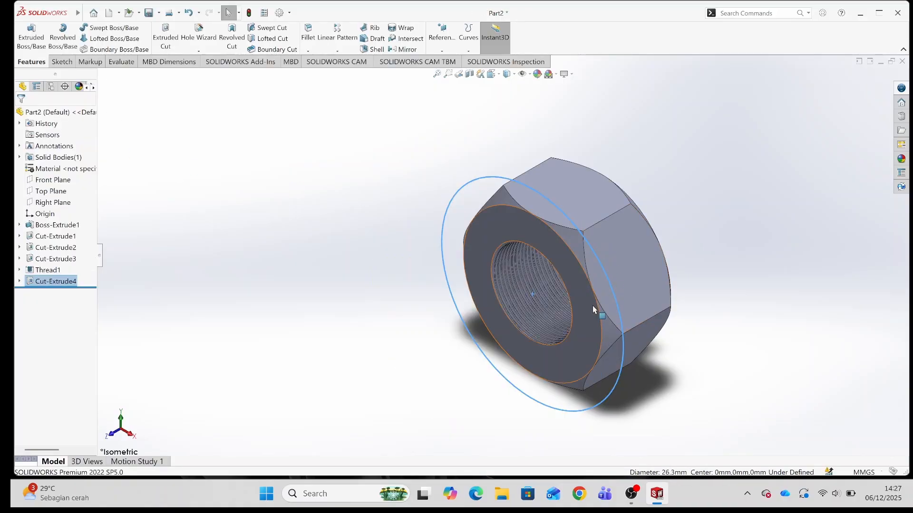
{"action": "scroll", "coordinate": [534, 298], "scroll_direction": "down", "scroll_amount": 3}
{"action": "scroll", "coordinate": [534, 299], "scroll_direction": "down", "scroll_amount": 2}
{"action": "scroll", "coordinate": [576, 423], "scroll_direction": "up", "scroll_amount": 5}
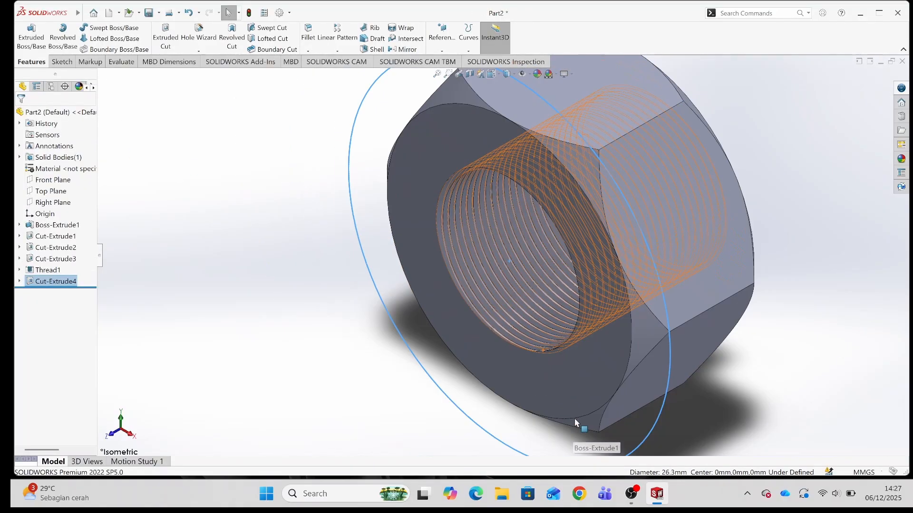
{"action": "left_click", "coordinate": [681, 163]}
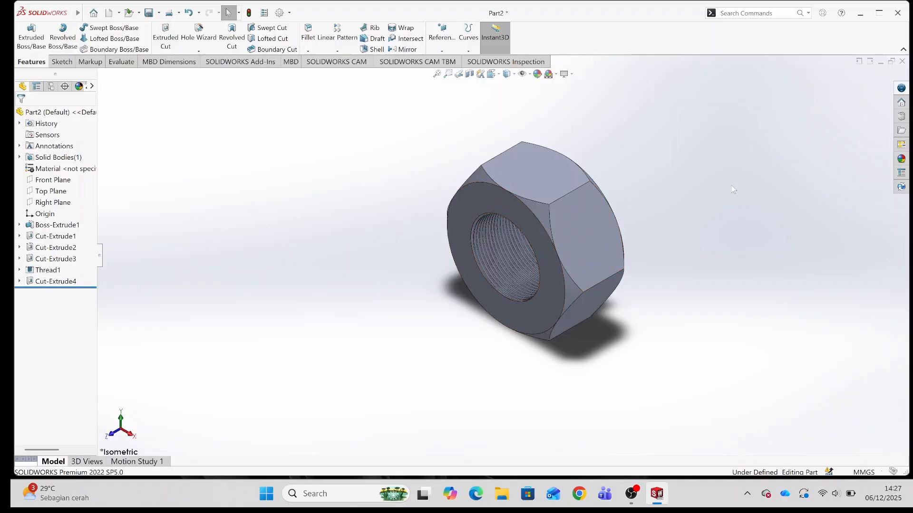
Step: Sketch a circle of about 14.16 mm radius on the nut's back face, centred on the origin and enclosing the hexagon
{"action": "left_click", "coordinate": [492, 74]}
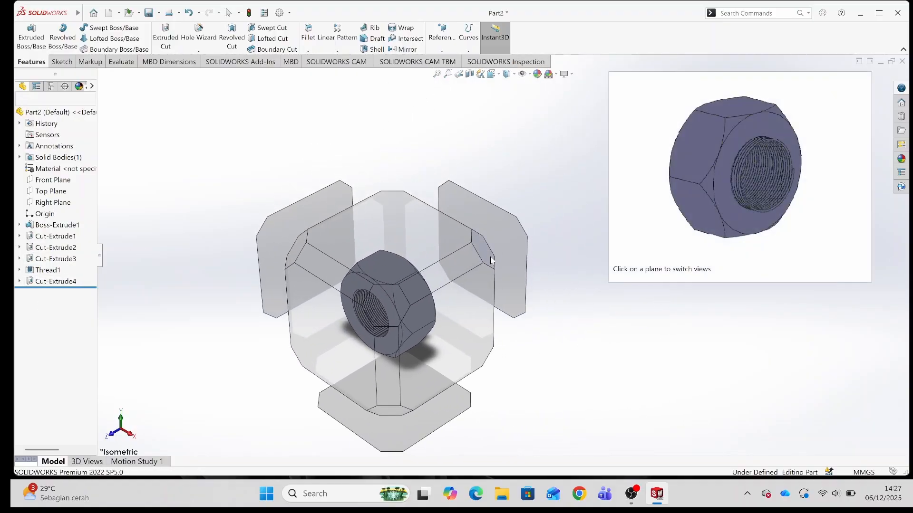
{"action": "left_click", "coordinate": [491, 260]}
{"action": "left_click", "coordinate": [547, 201]}
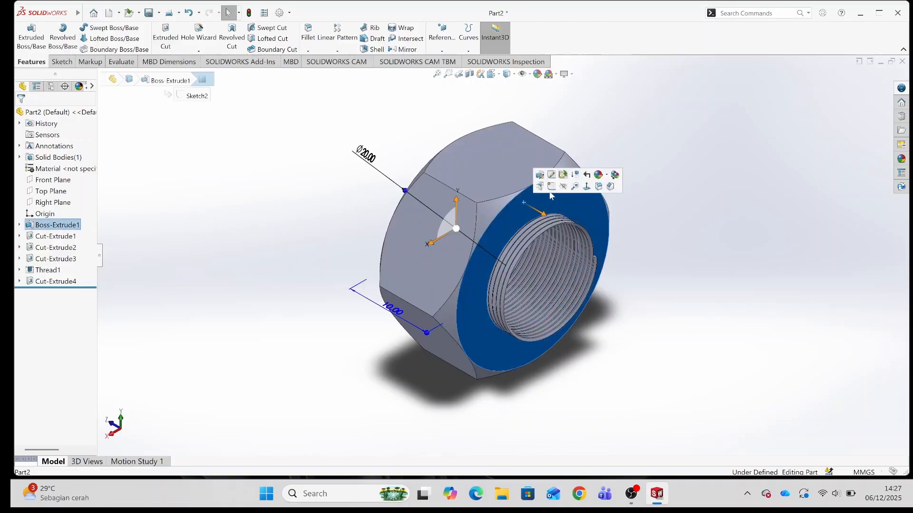
{"action": "left_click", "coordinate": [551, 186]}
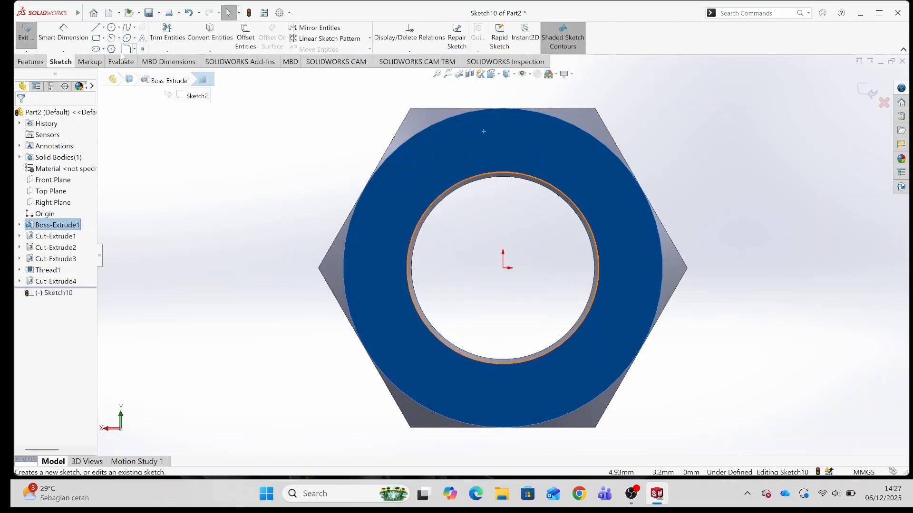
{"action": "left_click", "coordinate": [112, 27]}
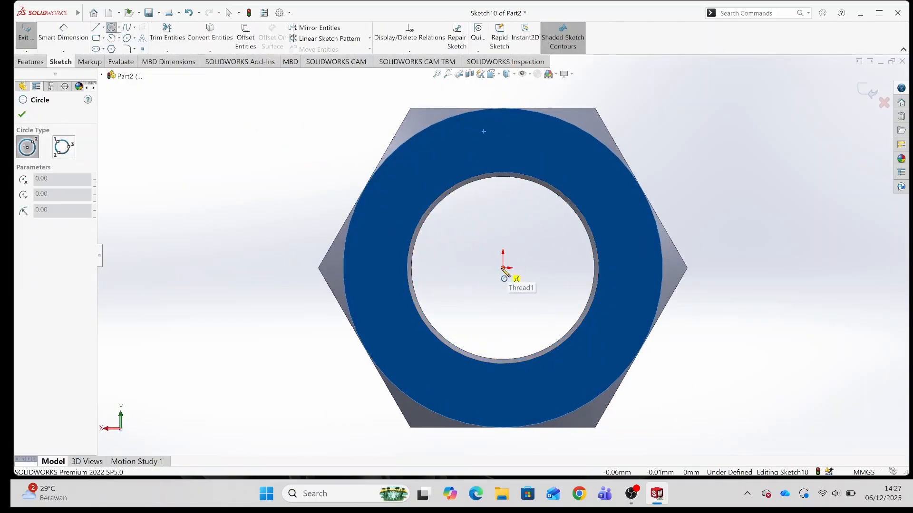
{"action": "left_click", "coordinate": [503, 268]}
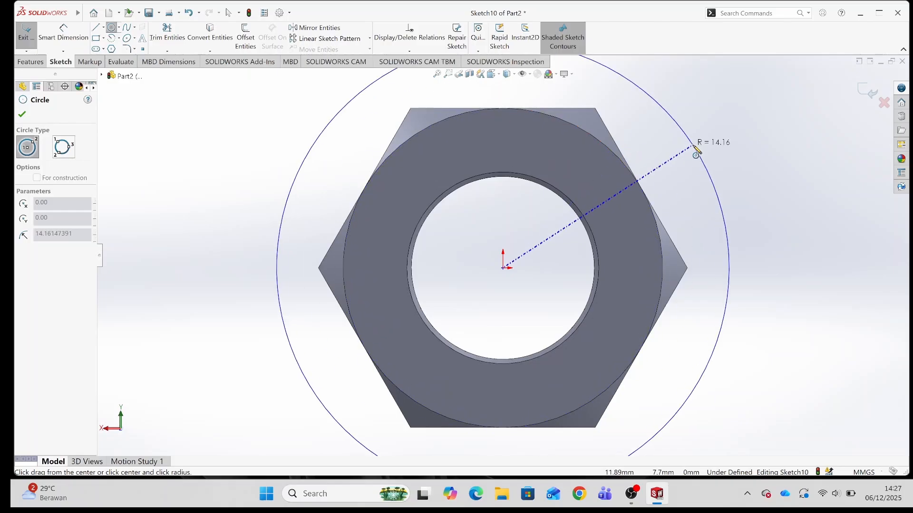
{"action": "left_click", "coordinate": [649, 188]}
{"action": "scroll", "coordinate": [646, 182], "scroll_direction": "up", "scroll_amount": 1}
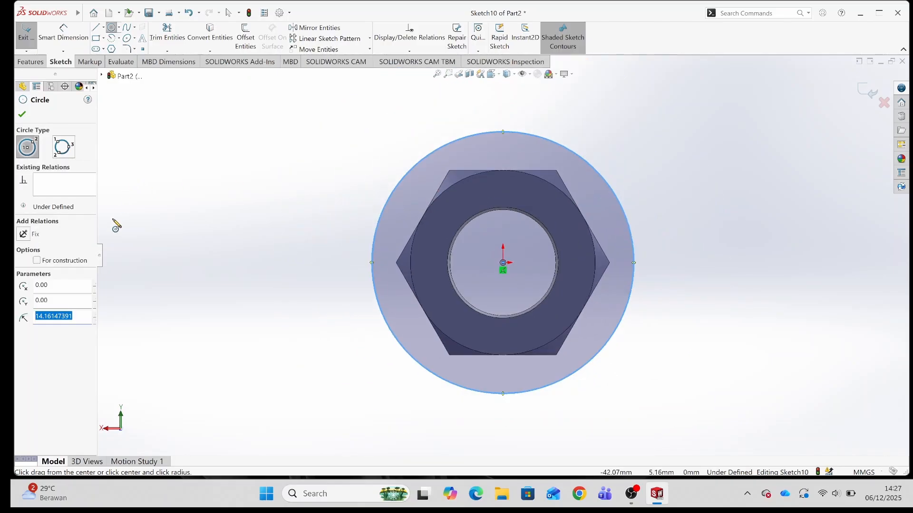
{"action": "left_click", "coordinate": [22, 115]}
Step: Cut-extrude the back-face circle Blind 10 mm outward, away from the nut, to remove the protruding thread
{"action": "left_click", "coordinate": [30, 62]}
{"action": "left_click", "coordinate": [164, 38]}
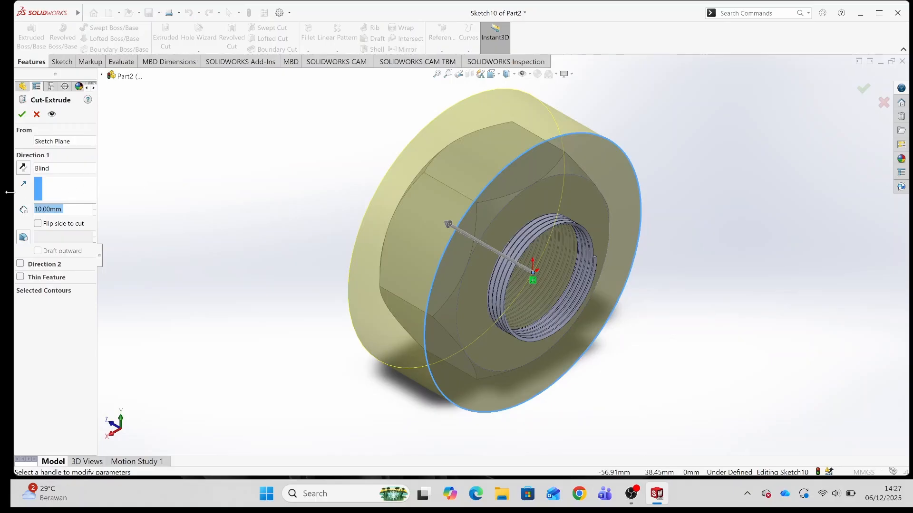
{"action": "left_click", "coordinate": [22, 168]}
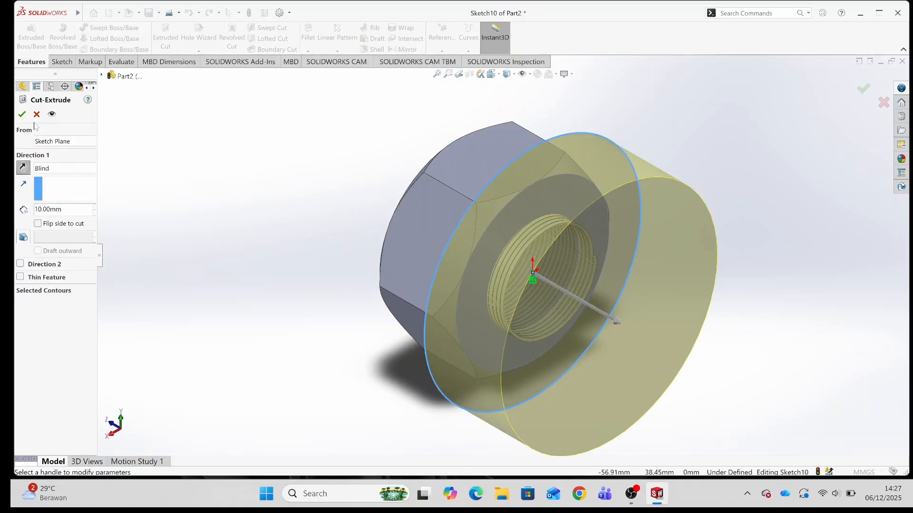
{"action": "left_click", "coordinate": [22, 115]}
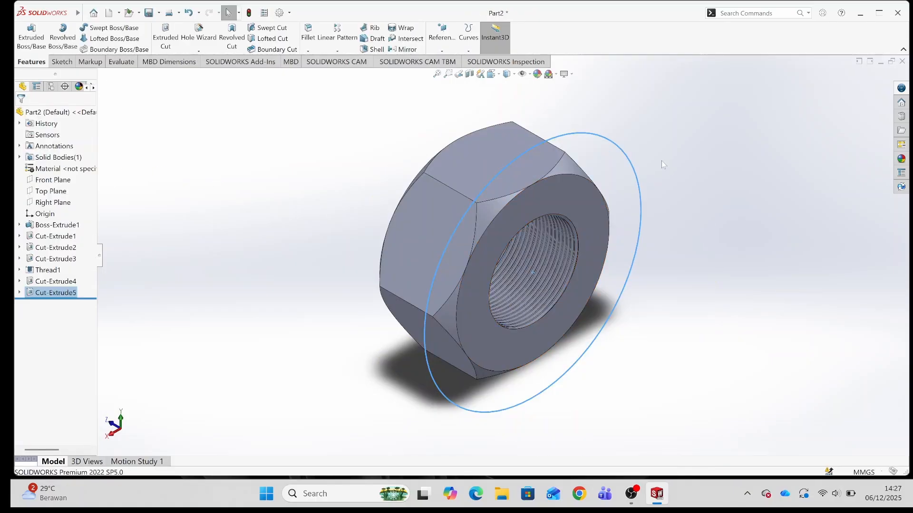
{"action": "scroll", "coordinate": [662, 164], "scroll_direction": "up", "scroll_amount": 3}
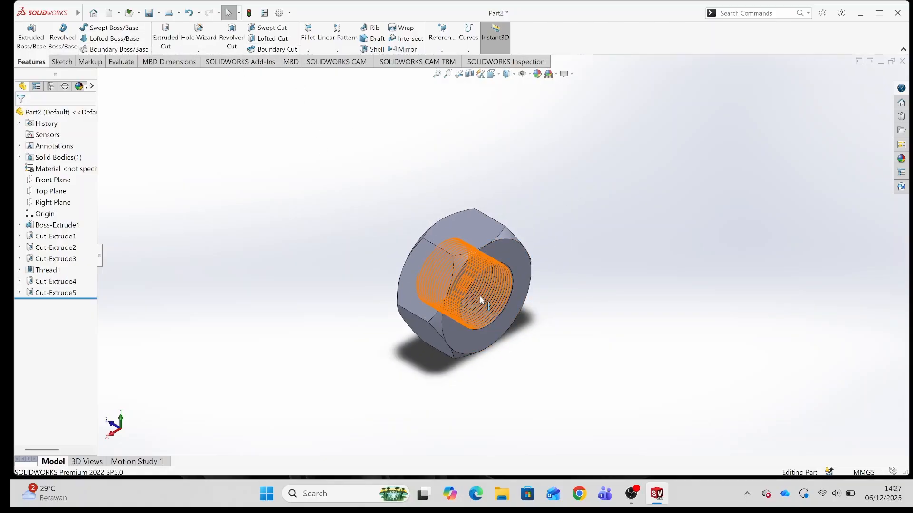
{"action": "scroll", "coordinate": [481, 297], "scroll_direction": "up", "scroll_amount": 2}
{"action": "scroll", "coordinate": [488, 296], "scroll_direction": "down", "scroll_amount": 5}
{"action": "scroll", "coordinate": [485, 242], "scroll_direction": "up", "scroll_amount": 3}
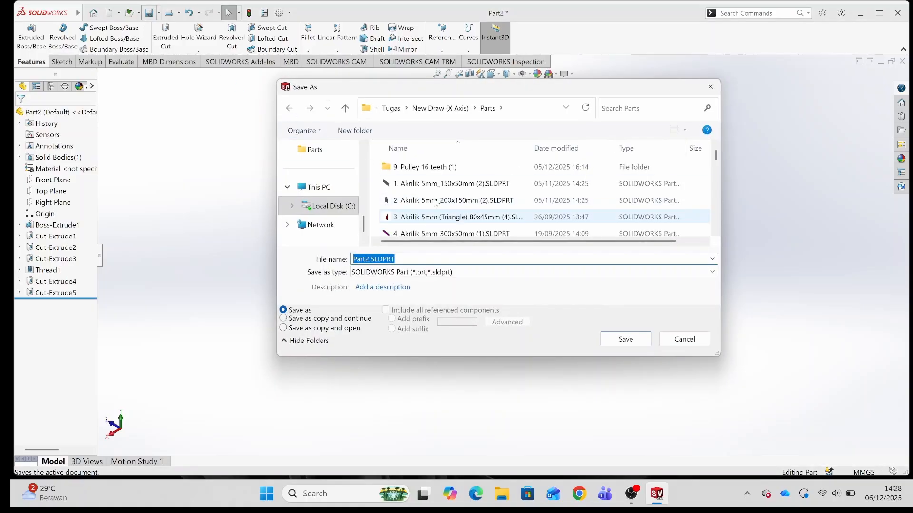
Step: Set the save location for the nut part to the RAW folder inside Social
{"action": "left_click", "coordinate": [394, 108]}
{"action": "left_click", "coordinate": [399, 108]}
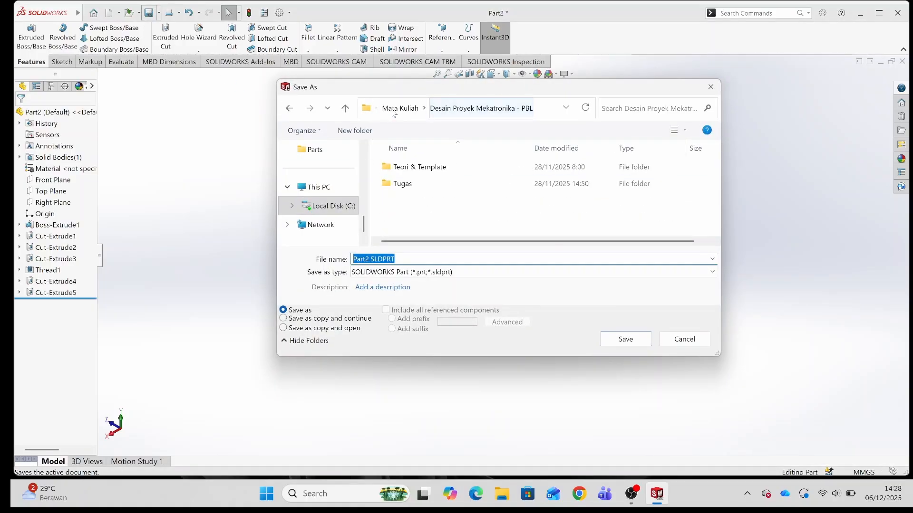
{"action": "left_click", "coordinate": [404, 108]}
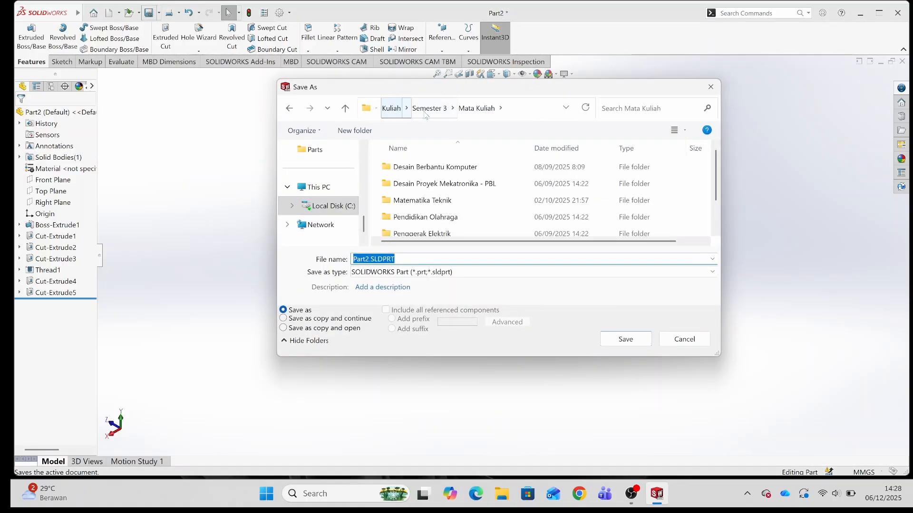
{"action": "left_click", "coordinate": [390, 109]}
{"action": "left_click", "coordinate": [483, 112]}
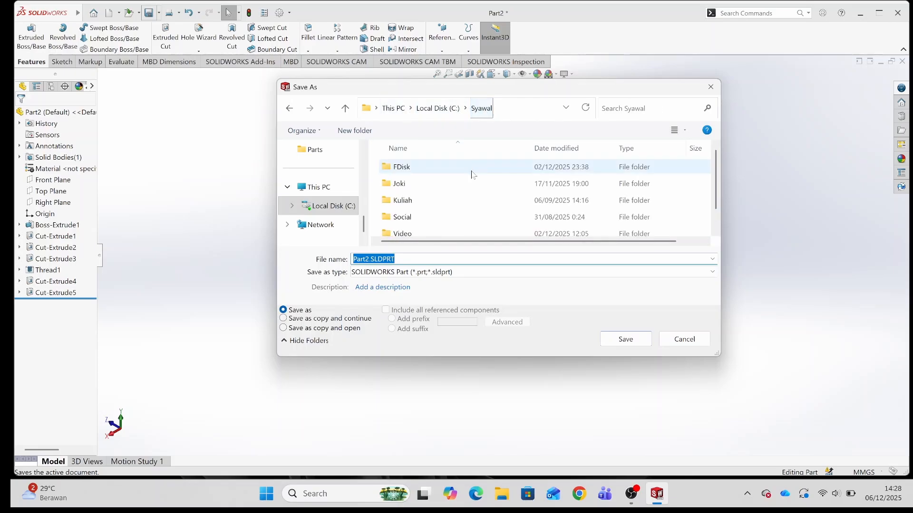
{"action": "double_click", "coordinate": [458, 215]}
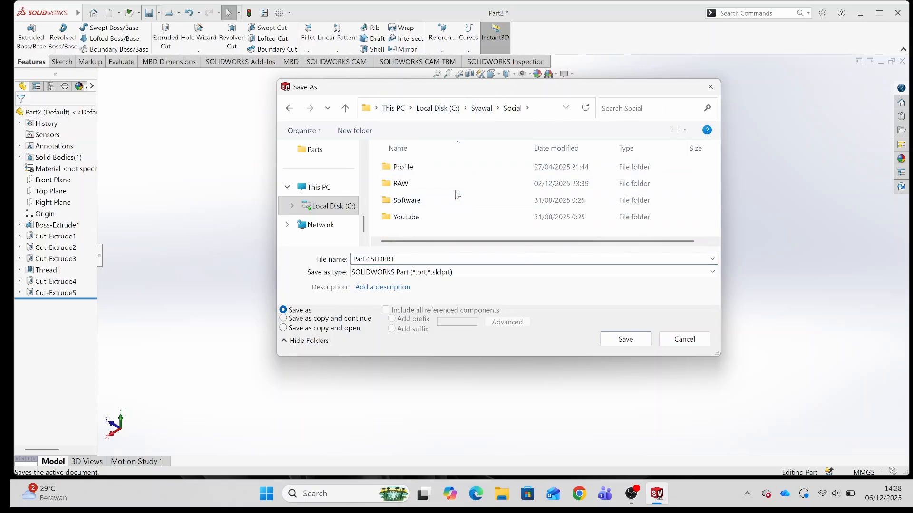
{"action": "double_click", "coordinate": [452, 190]}
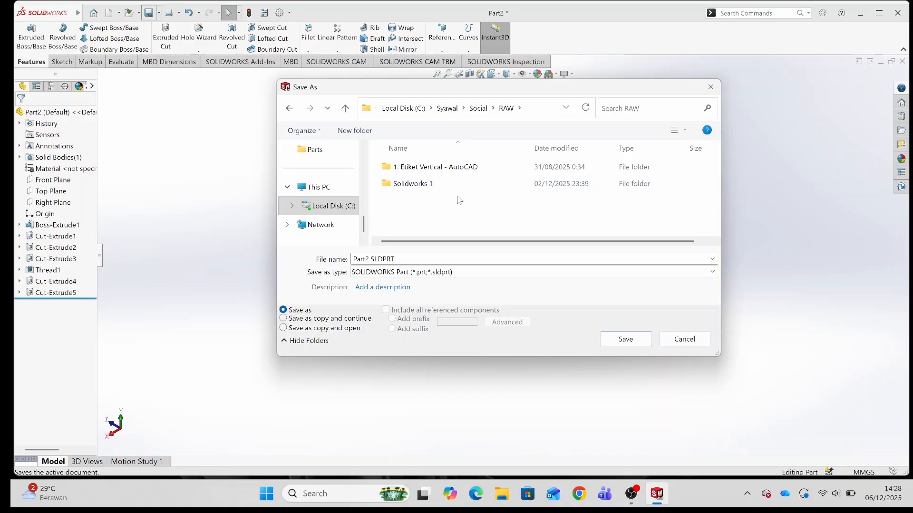
Step: Create a new folder named Solidworks 2 inside the RAW folder
{"action": "right_click", "coordinate": [458, 197]}
{"action": "mouse_move", "coordinate": [511, 317]}
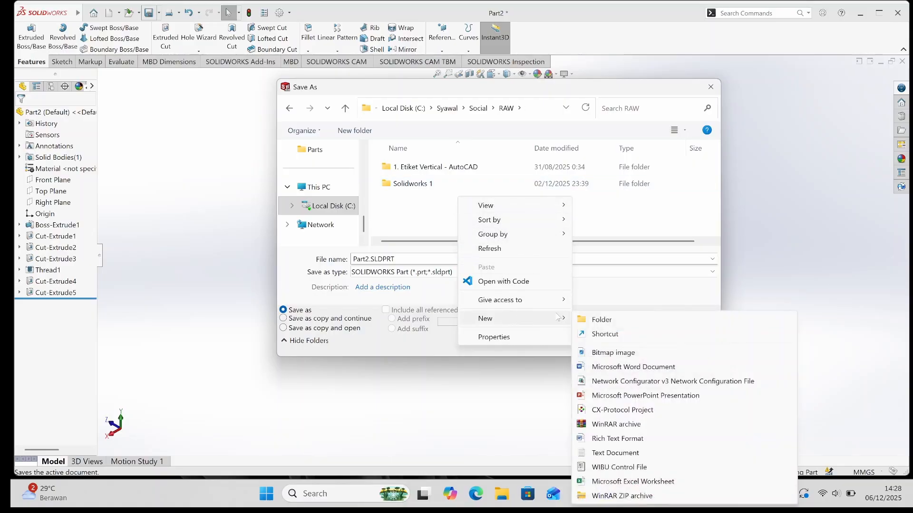
{"action": "left_click", "coordinate": [613, 318]}
{"action": "type", "text": "Solidworks 2"}
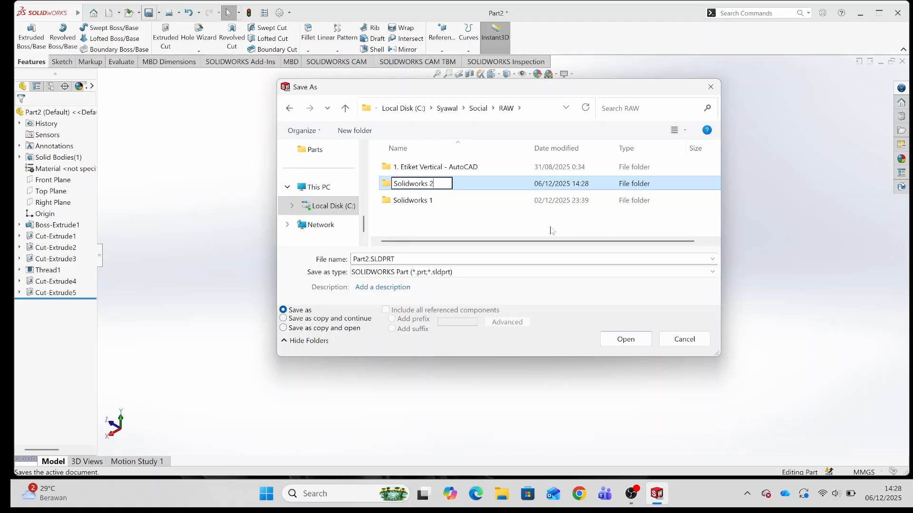
{"action": "left_click", "coordinate": [552, 231]}
Step: Save the nut part in the Solidworks 2 folder under the name Nut
{"action": "double_click", "coordinate": [495, 205]}
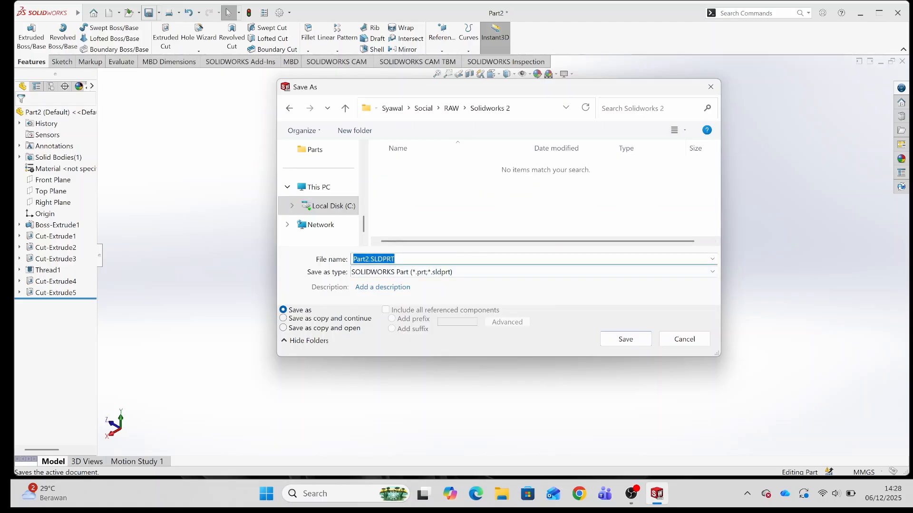
{"action": "type", "text": "NU"}
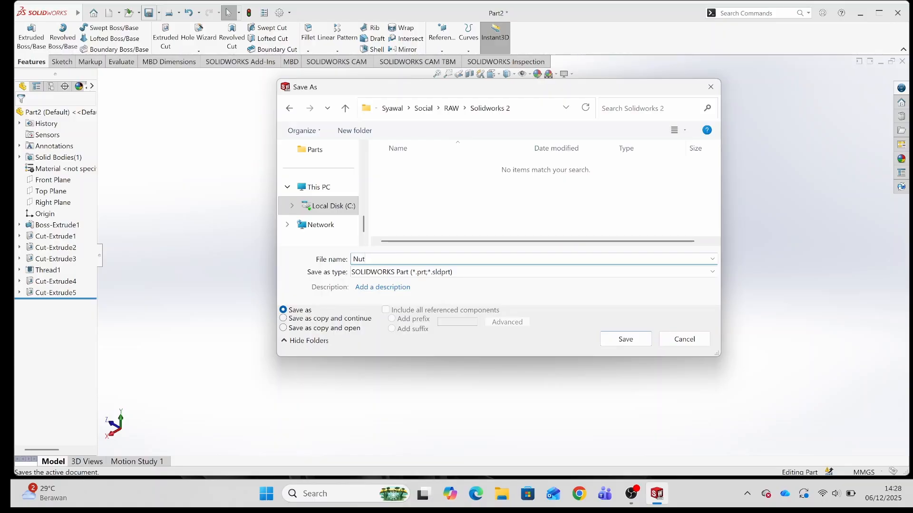
{"action": "left_click", "coordinate": [616, 339]}
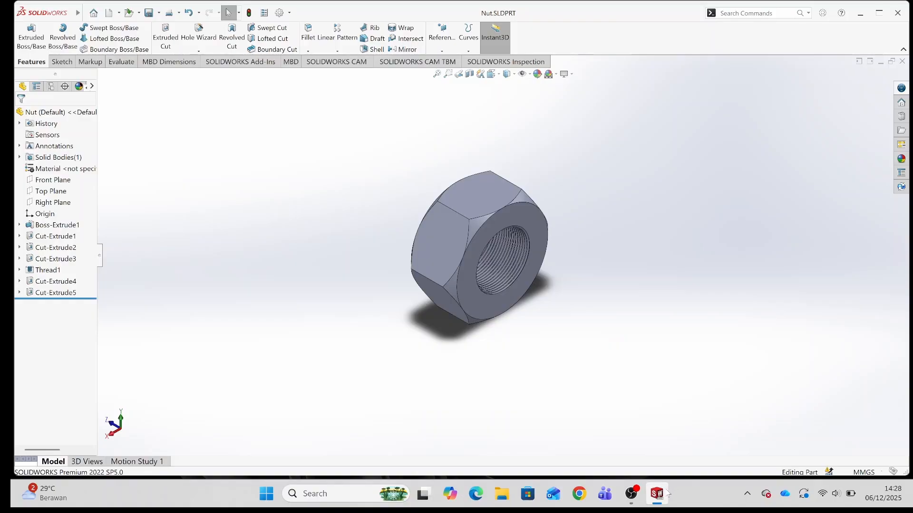
Step: Switch to the bolt part and save it as Screw in the Solidworks 2 folder, rebuilding the document before saving
{"action": "mouse_move", "coordinate": [665, 494]}
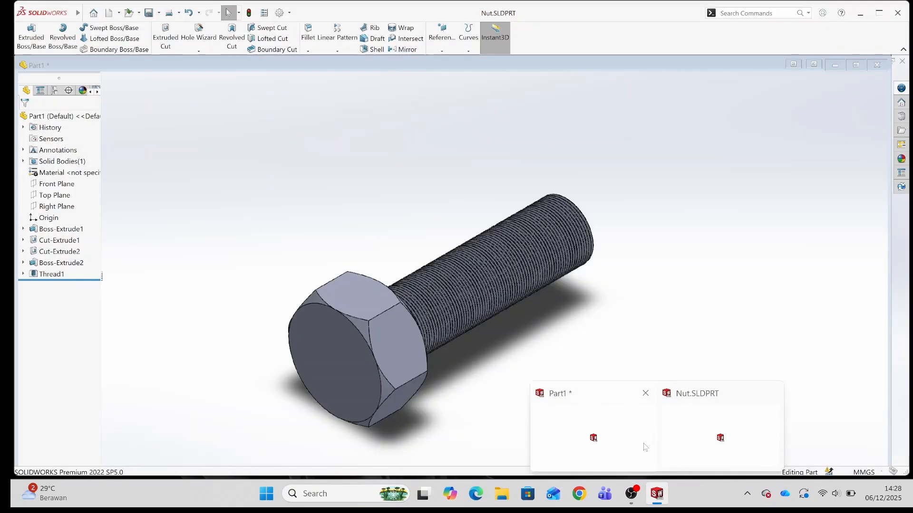
{"action": "left_click", "coordinate": [645, 447]}
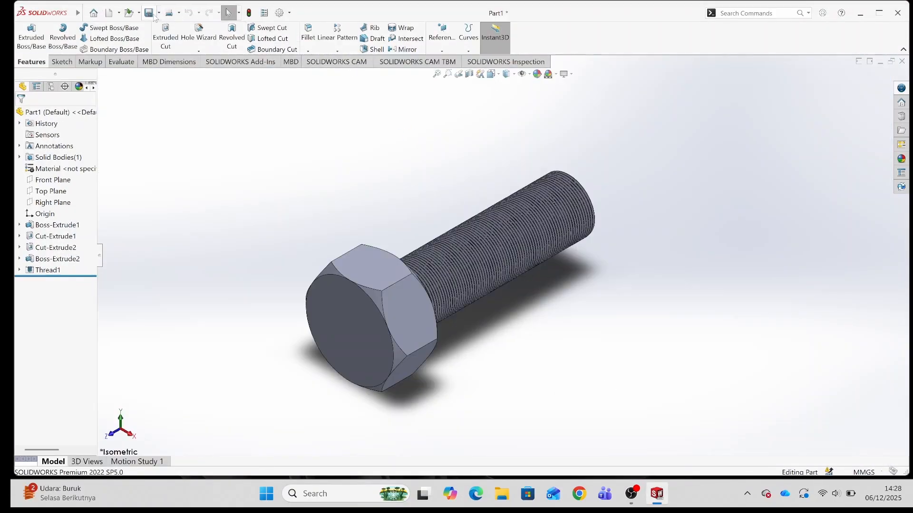
{"action": "left_click", "coordinate": [154, 16]}
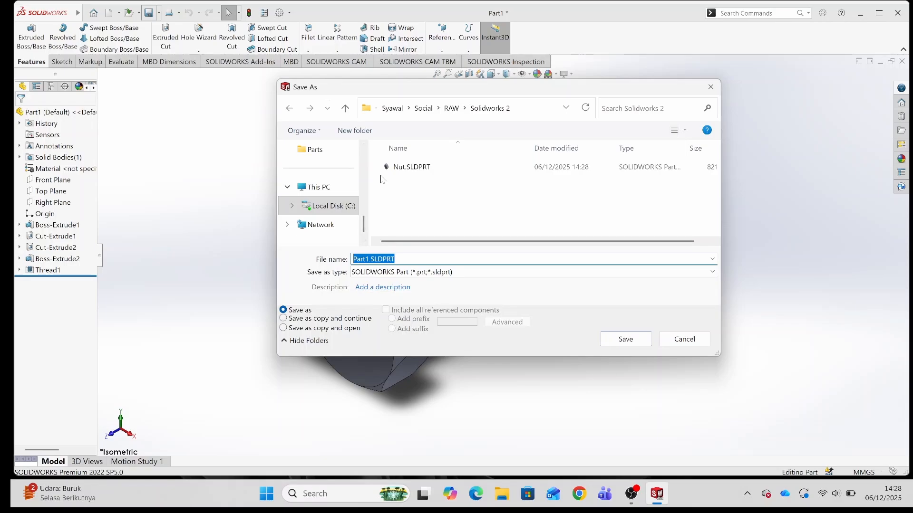
{"action": "type", "text": "Screw"}
{"action": "left_click", "coordinate": [645, 344]}
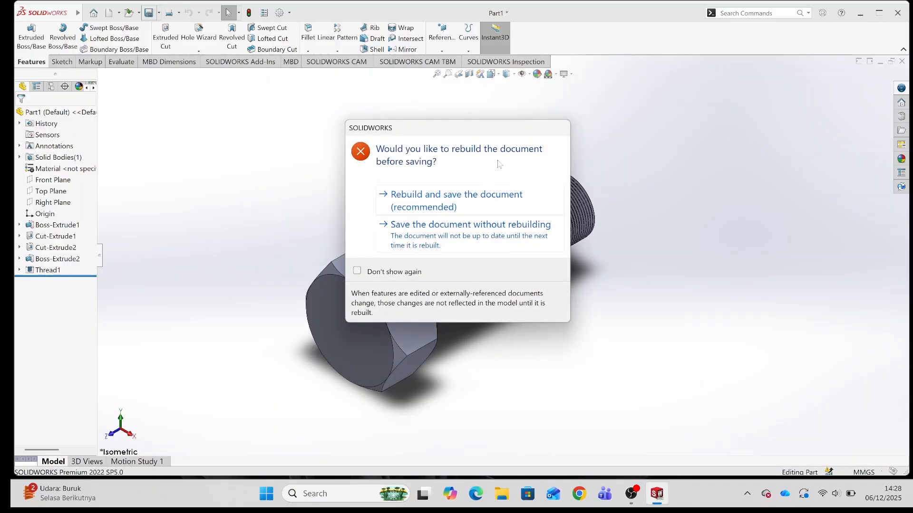
{"action": "left_click", "coordinate": [487, 209]}
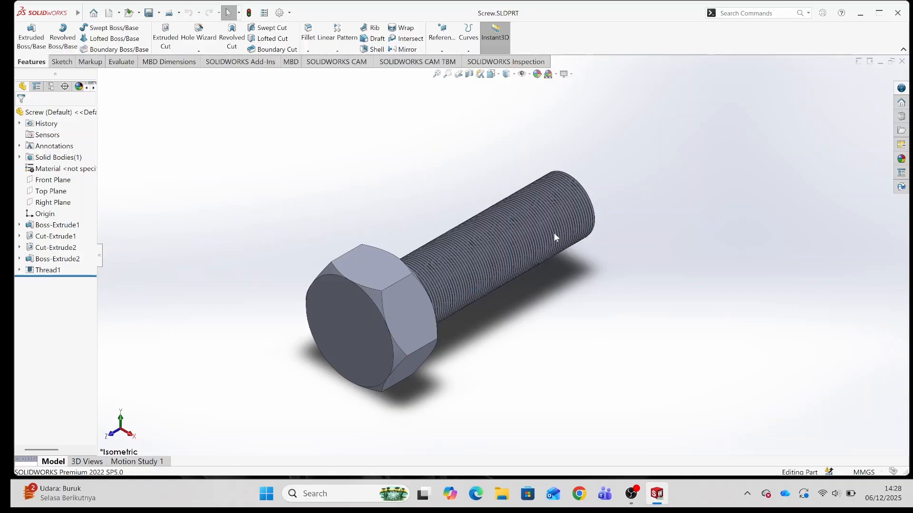
Step: Create a new assembly document and place the open Screw part in it as the first component
{"action": "left_click", "coordinate": [109, 12]}
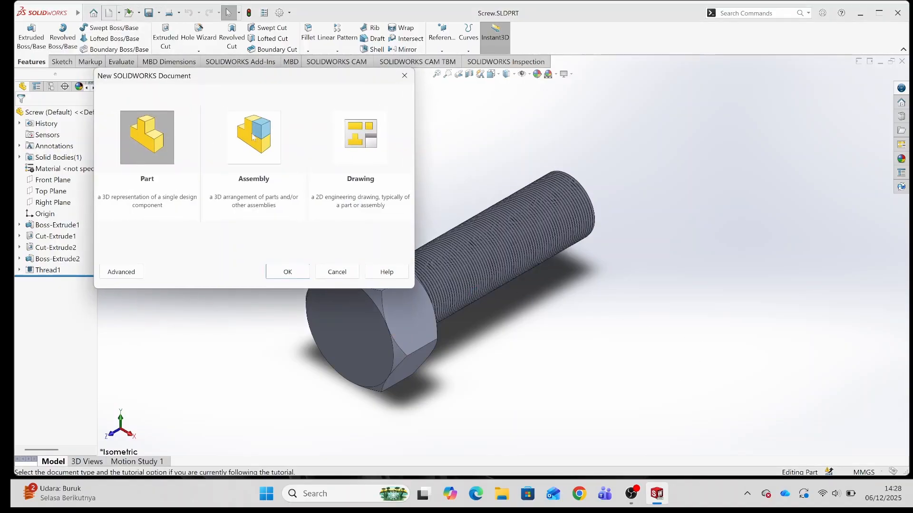
{"action": "left_click", "coordinate": [254, 138]}
{"action": "left_click", "coordinate": [287, 271]}
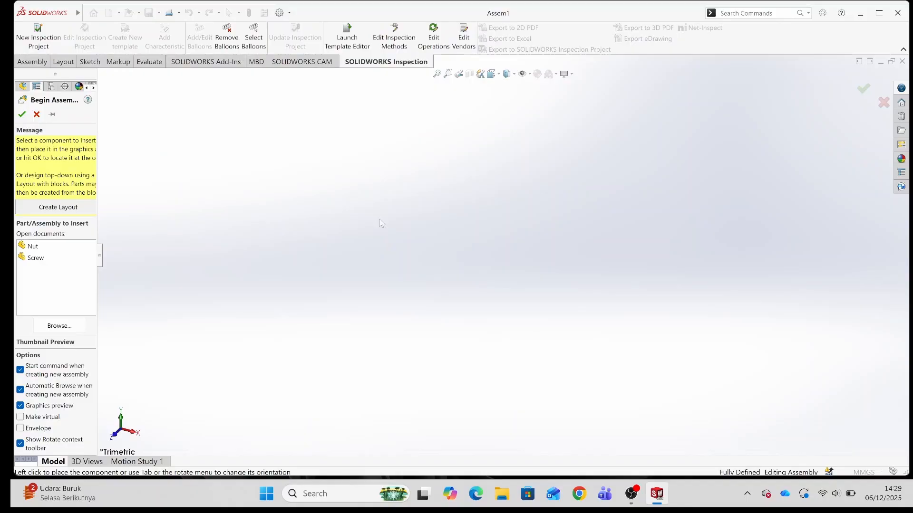
{"action": "left_click", "coordinate": [42, 258]}
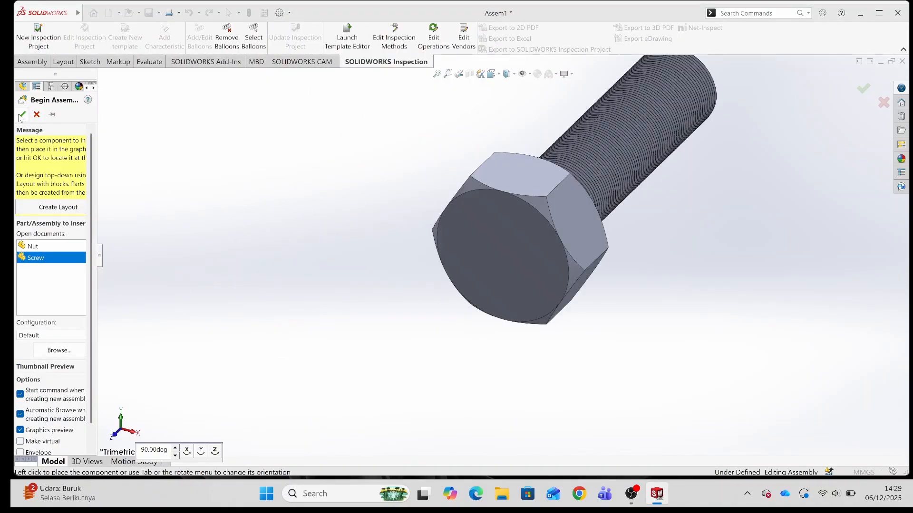
{"action": "left_click", "coordinate": [485, 239]}
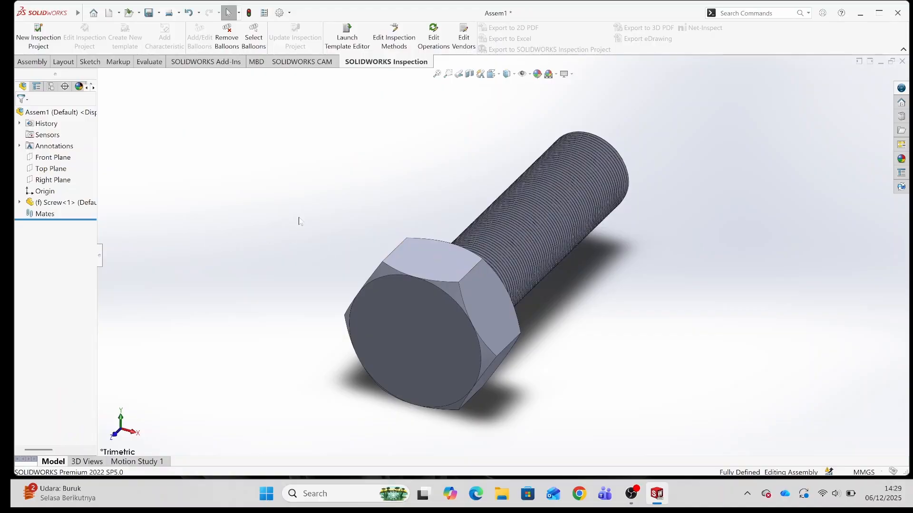
Step: Insert Nut.SLDPRT from the Solidworks 2 folder, placing it just beyond the screw's threaded end in an isometric view
{"action": "left_click", "coordinate": [492, 74]}
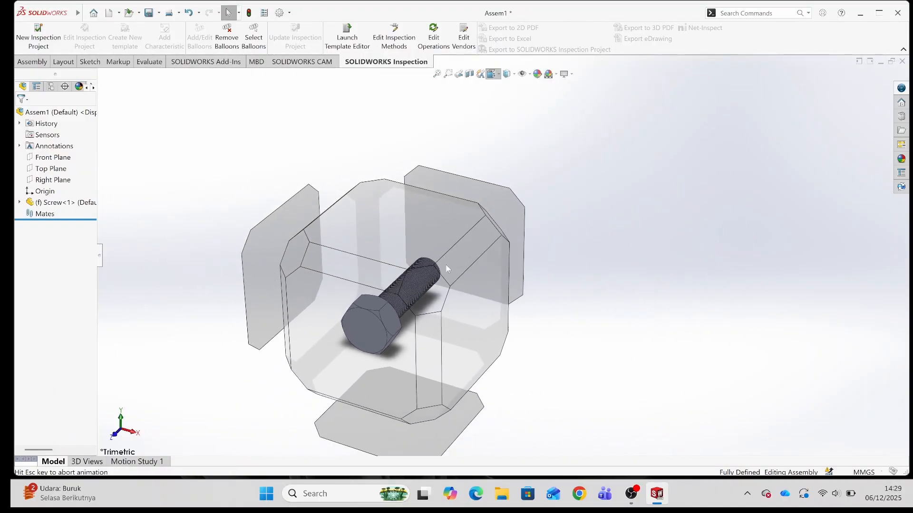
{"action": "left_click", "coordinate": [432, 285]}
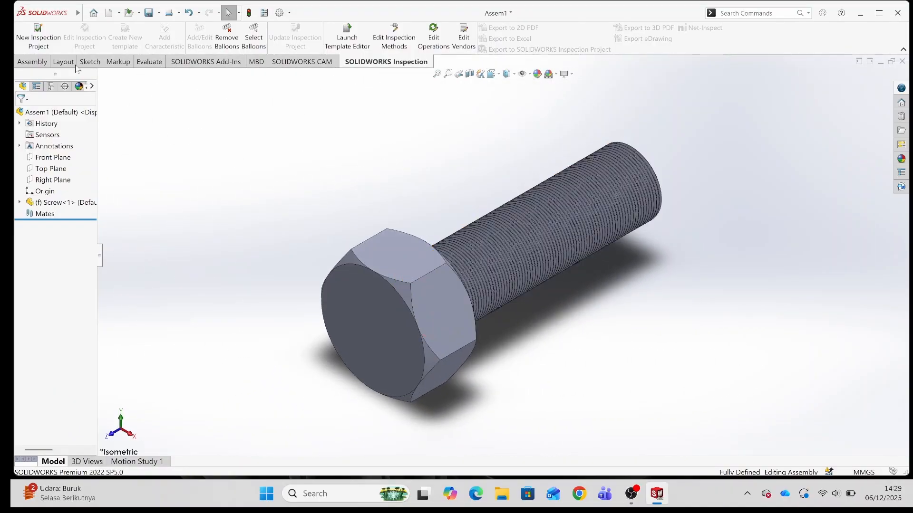
{"action": "left_click", "coordinate": [32, 63]}
{"action": "left_click", "coordinate": [80, 37]}
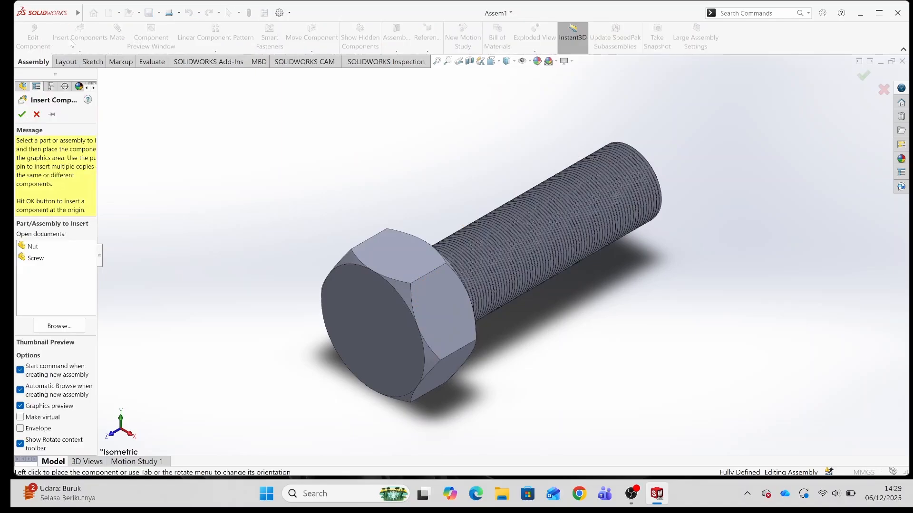
{"action": "left_click", "coordinate": [56, 325]}
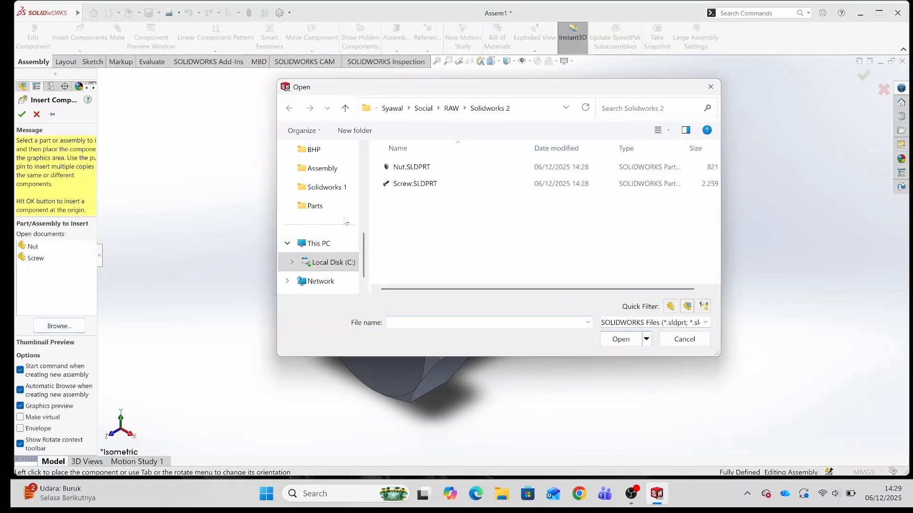
{"action": "left_click", "coordinate": [410, 168]}
{"action": "left_click", "coordinate": [621, 338]}
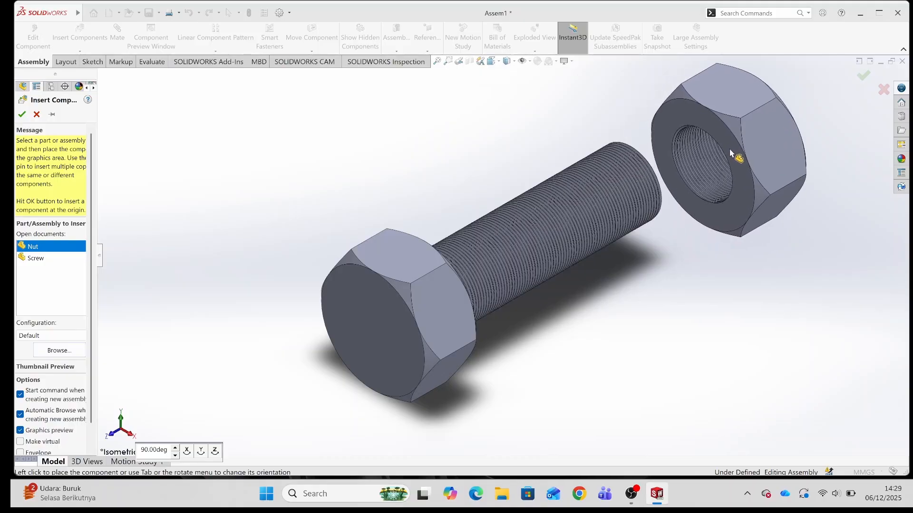
{"action": "left_click", "coordinate": [738, 142]}
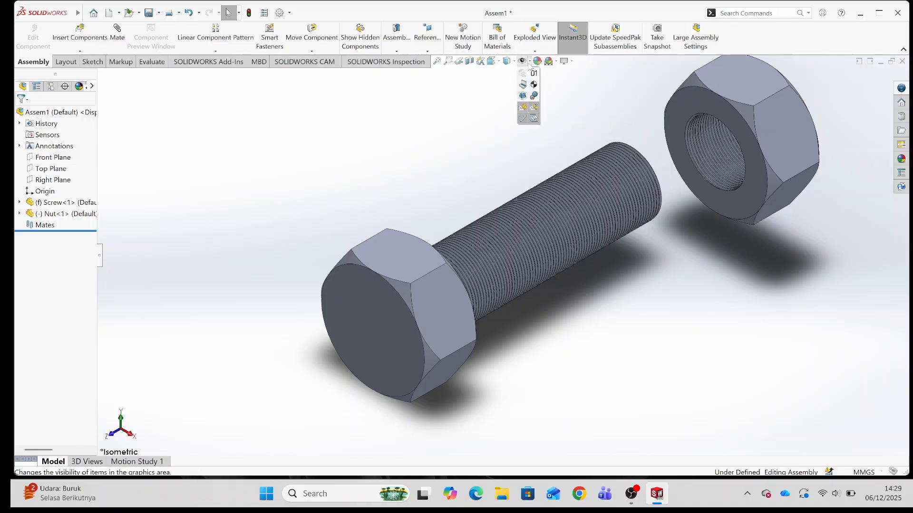
Step: Show the temporary axes of both components and shift the nut slightly closer to the screw's end
{"action": "left_click", "coordinate": [522, 62]}
{"action": "left_click", "coordinate": [534, 84]}
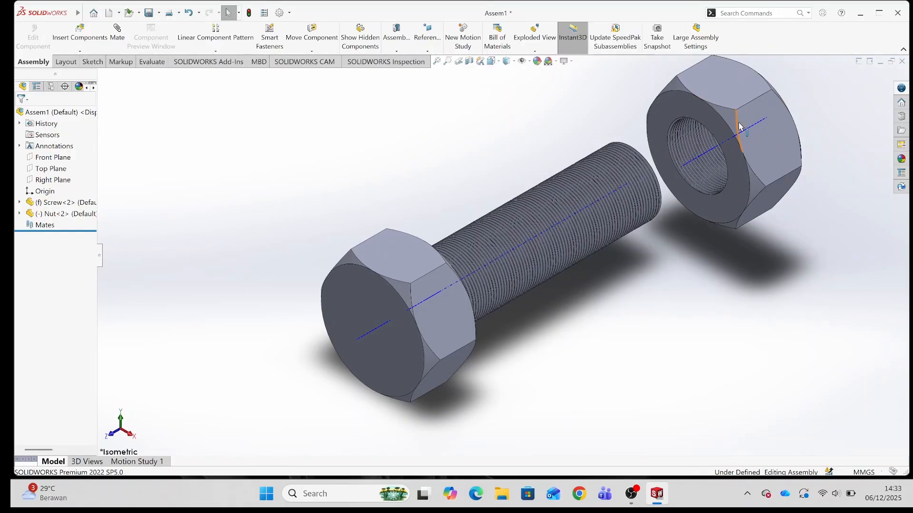
{"action": "left_click_drag", "start_coordinate": [770, 141], "coordinate": [765, 160]}
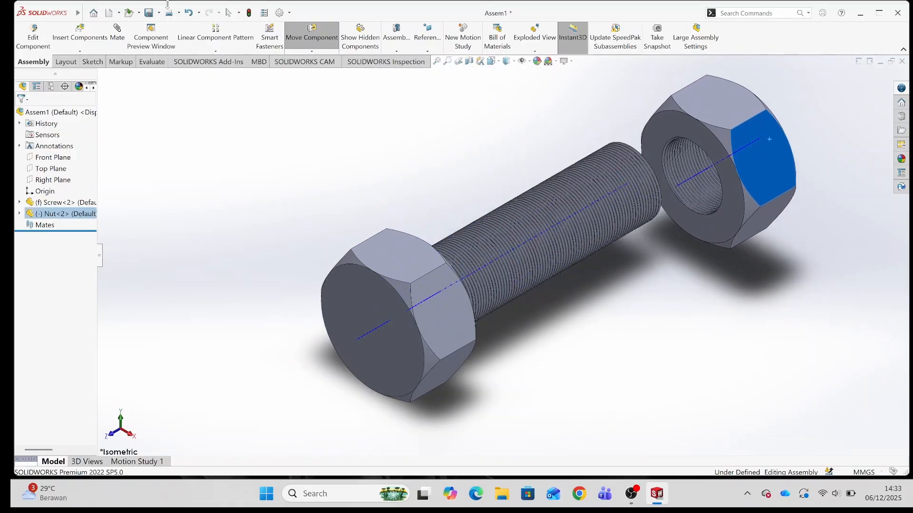
Step: Add a reversed mechanical Screw mate between the nut and screw axes at 2 mm distance per revolution, then turn the nut onto the thread
{"action": "left_click", "coordinate": [117, 34]}
{"action": "left_click", "coordinate": [83, 140]}
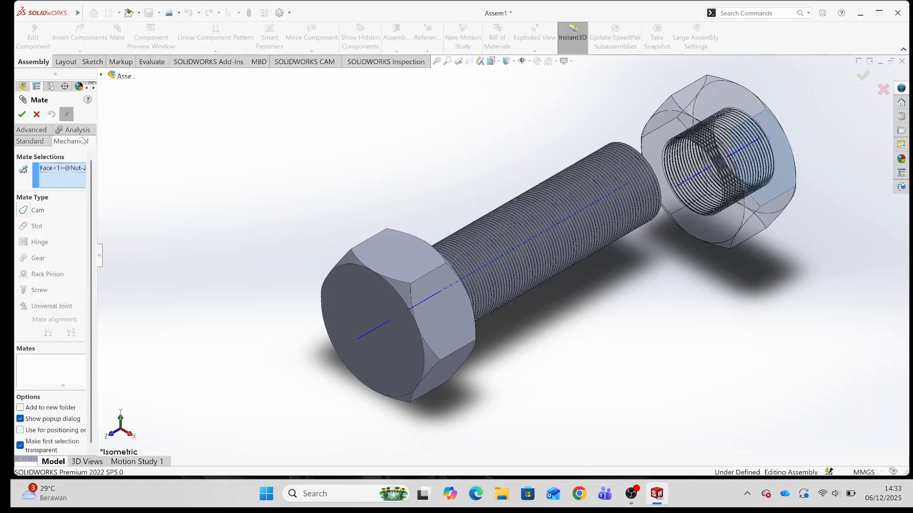
{"action": "right_click", "coordinate": [84, 169]}
{"action": "left_click", "coordinate": [112, 173]}
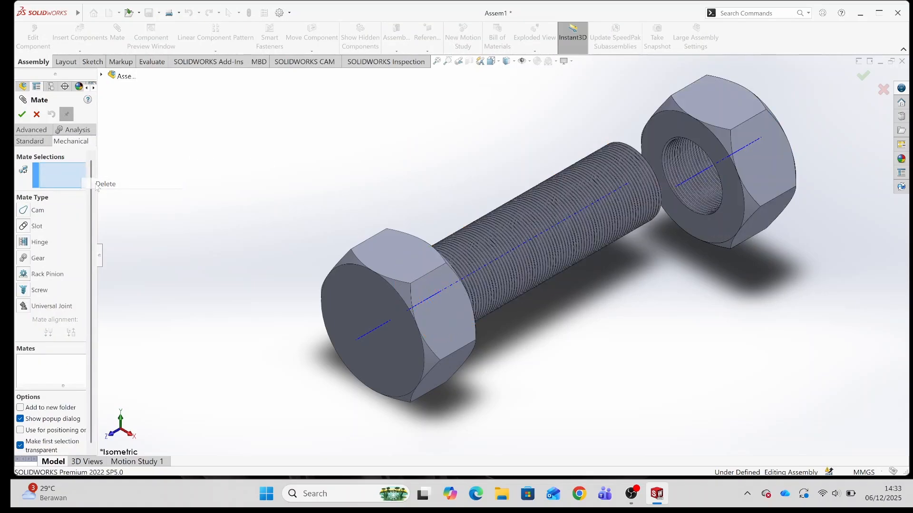
{"action": "left_click", "coordinate": [26, 291]}
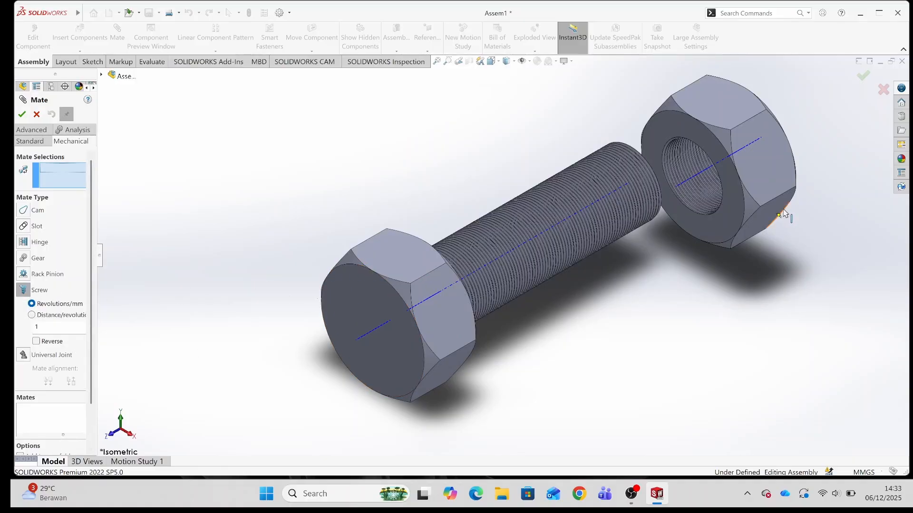
{"action": "left_click", "coordinate": [701, 174]}
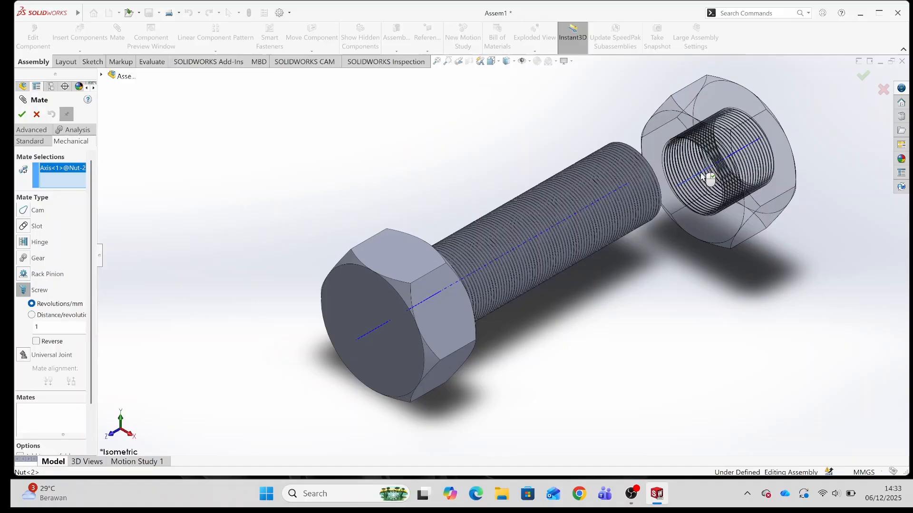
{"action": "left_click", "coordinate": [621, 188]}
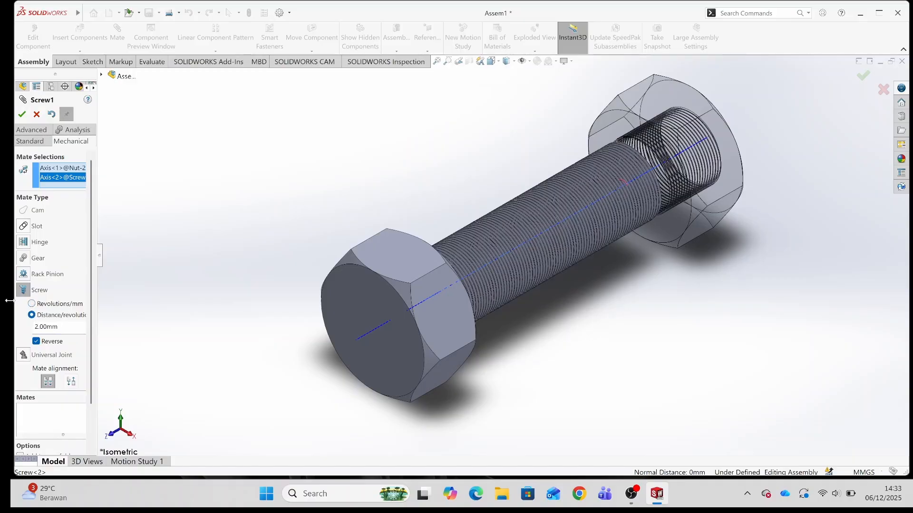
{"action": "left_click", "coordinate": [22, 114]}
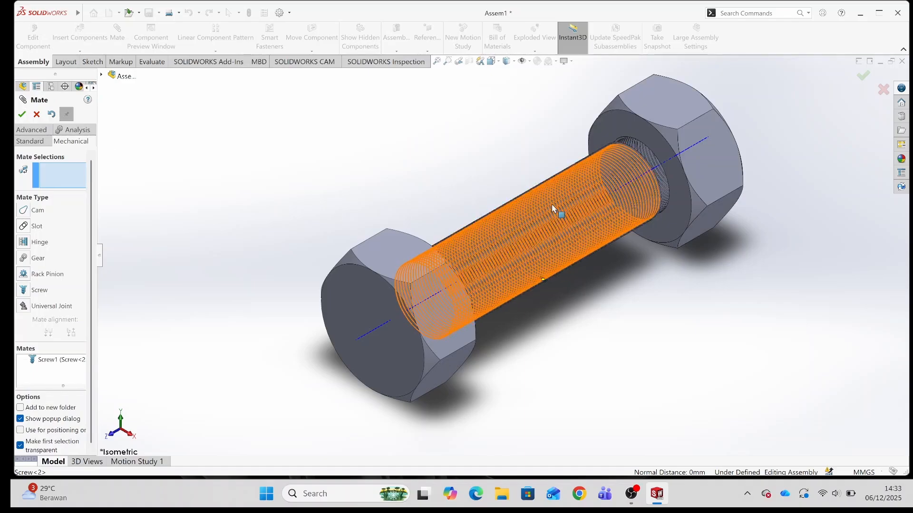
{"action": "left_click_drag", "start_coordinate": [706, 178], "coordinate": [547, 333]}
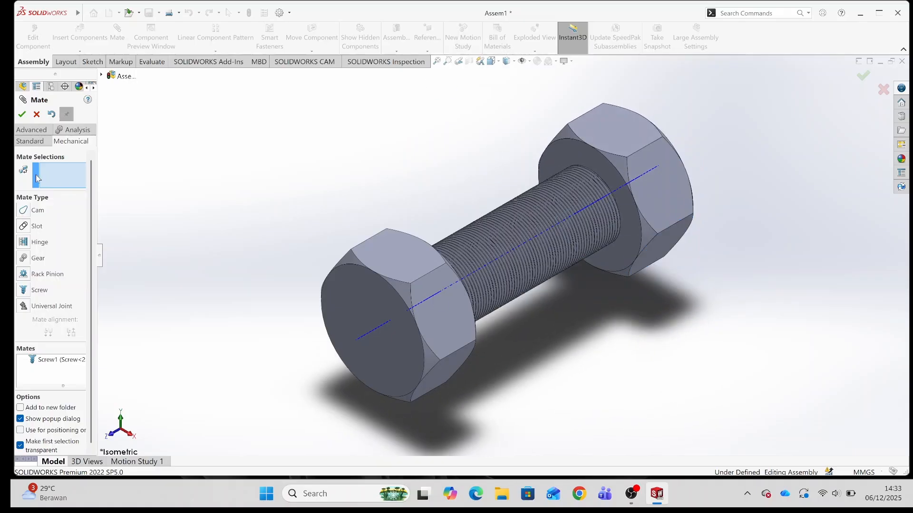
{"action": "left_click", "coordinate": [22, 115]}
Step: Set the Screw mate's distance per revolution to 3 mm and turn the nut to about the middle of the threaded shank
{"action": "left_click", "coordinate": [20, 225]}
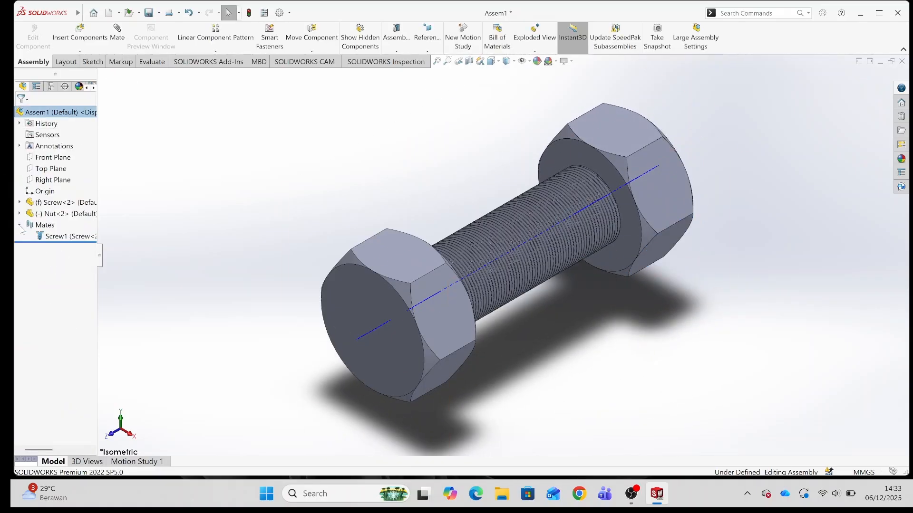
{"action": "right_click", "coordinate": [58, 237]}
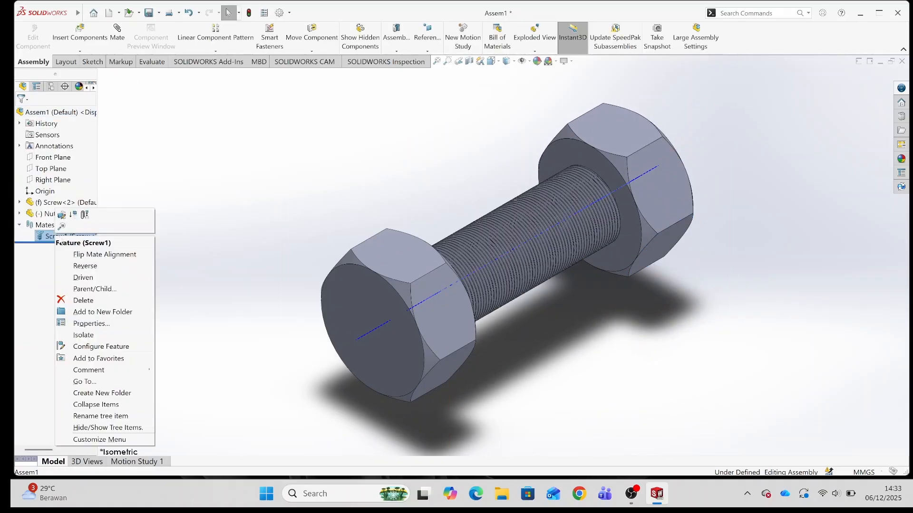
{"action": "left_click", "coordinate": [61, 216]}
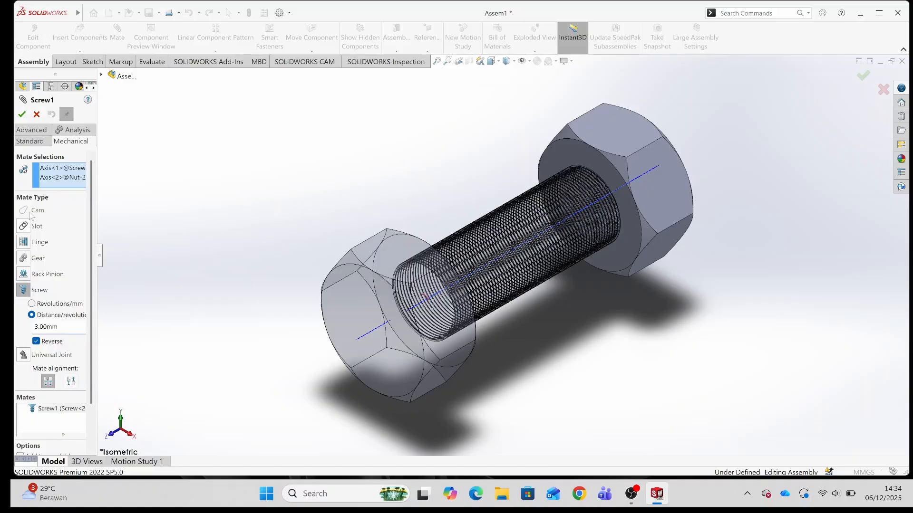
{"action": "left_click", "coordinate": [22, 115]}
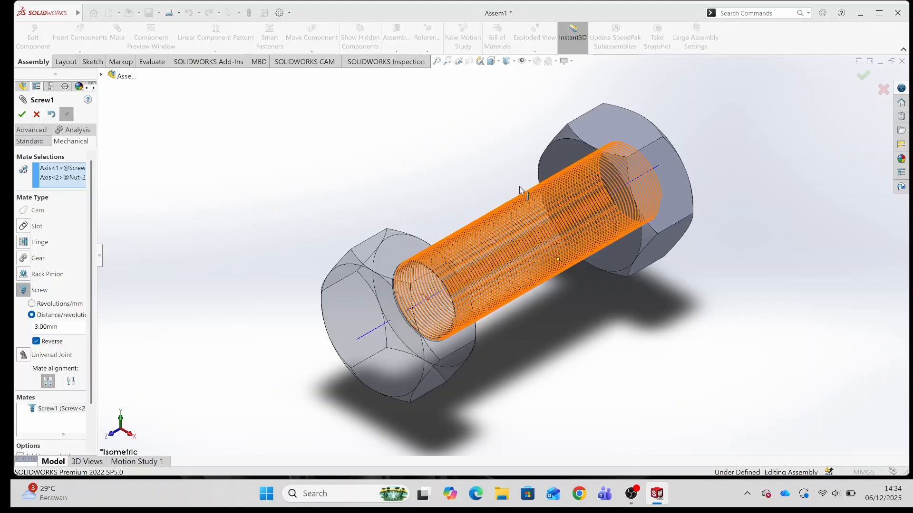
{"action": "left_click", "coordinate": [22, 114]}
{"action": "left_click_drag", "start_coordinate": [662, 187], "coordinate": [474, 216]}
{"action": "left_click_drag", "start_coordinate": [670, 212], "coordinate": [10, 188]}
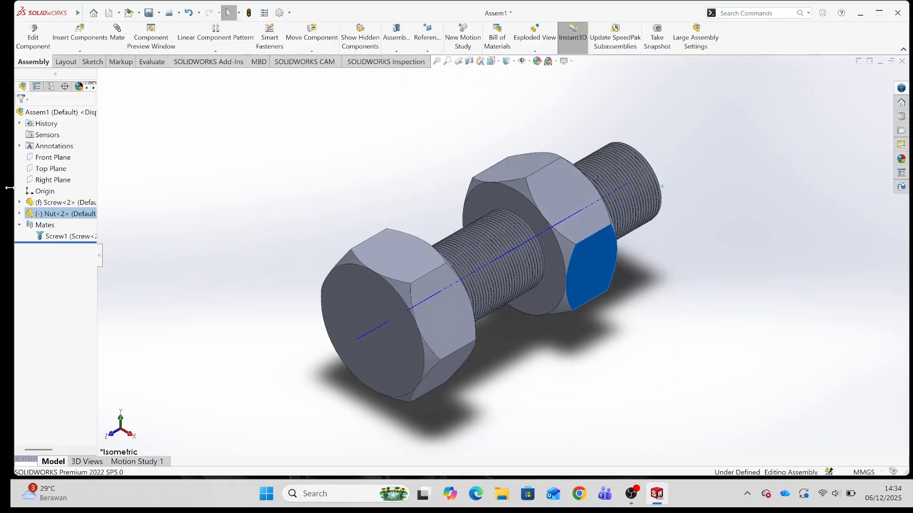
Step: Start an advanced limit Distance mate, clearing the preselected nut face from the mate selections
{"action": "left_click", "coordinate": [19, 225]}
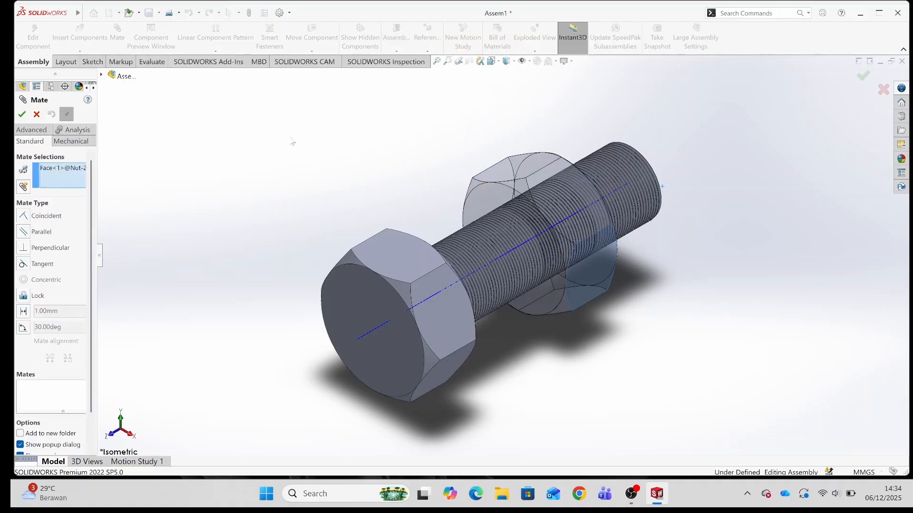
{"action": "left_click", "coordinate": [45, 131]}
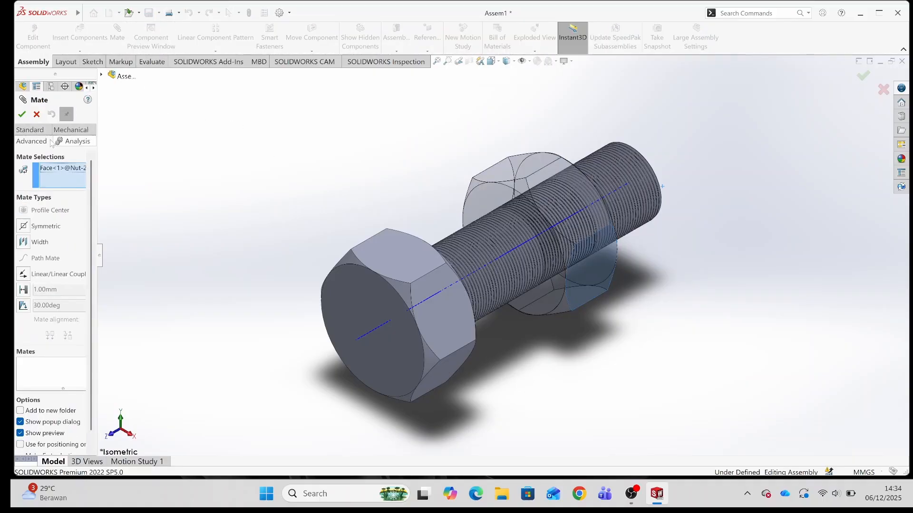
{"action": "right_click", "coordinate": [61, 173]}
{"action": "left_click", "coordinate": [71, 188]}
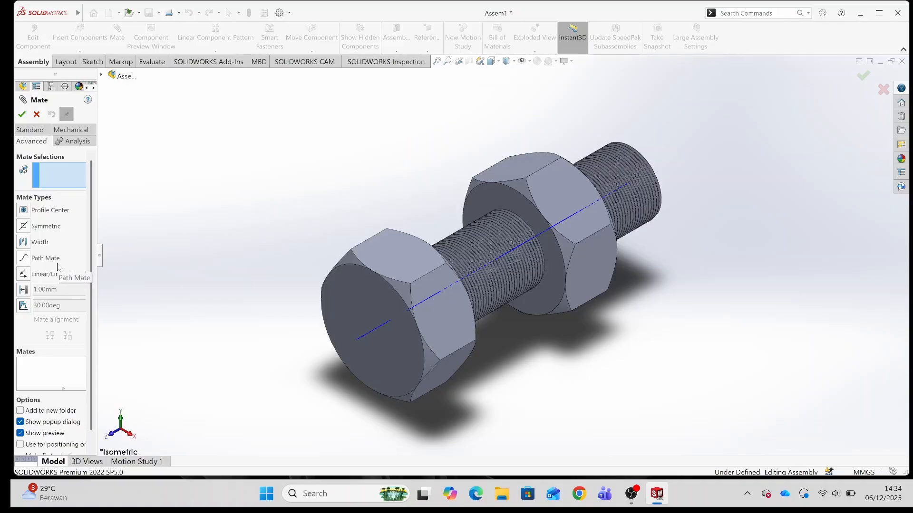
{"action": "left_click", "coordinate": [29, 244]}
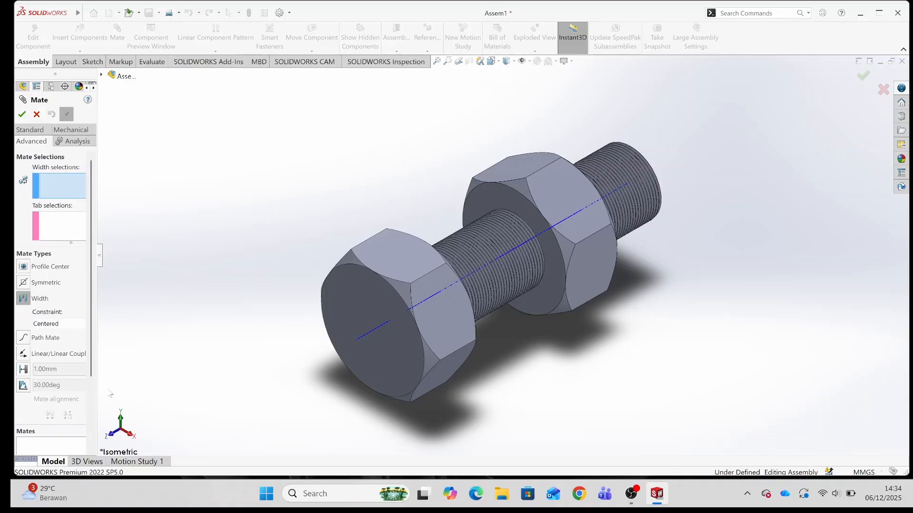
{"action": "left_click", "coordinate": [27, 372]}
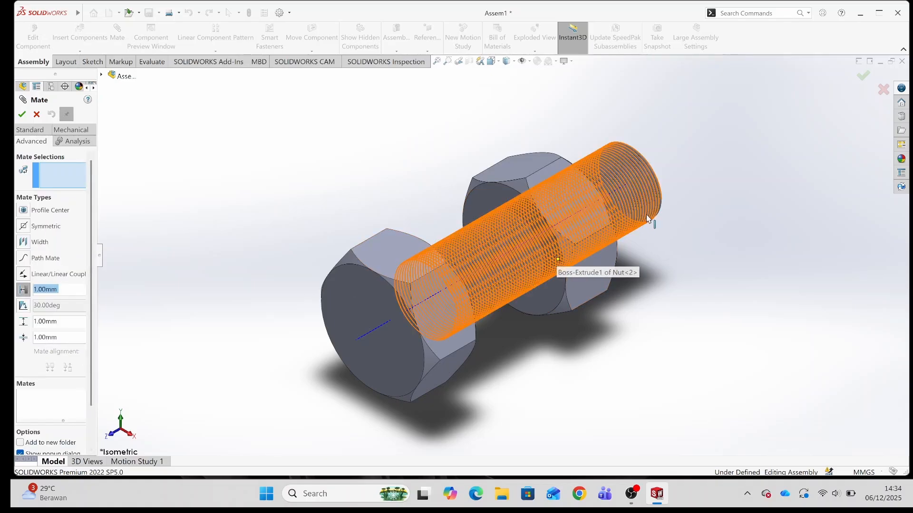
Step: Select the nut's outer face and the screw's threaded end face as references for the limit Distance mate
{"action": "left_click", "coordinate": [496, 67]}
{"action": "left_click", "coordinate": [492, 259]}
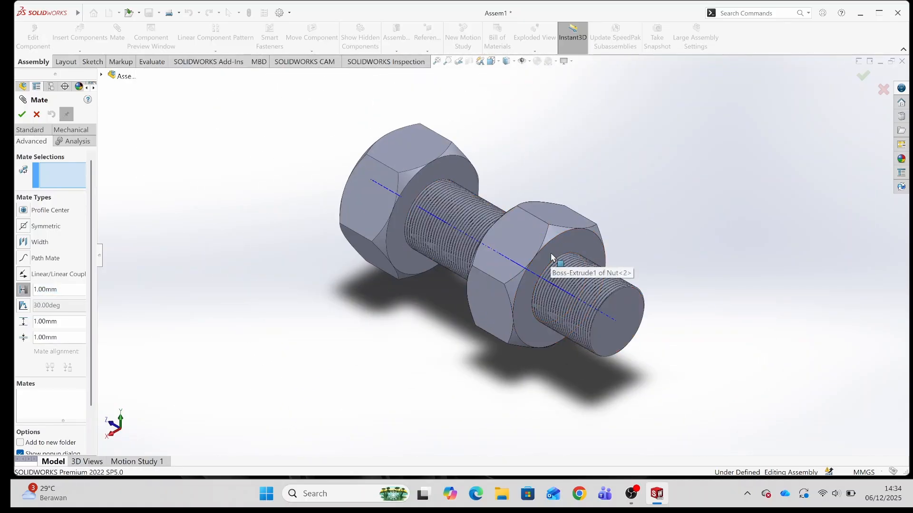
{"action": "left_click", "coordinate": [551, 255]}
{"action": "left_click", "coordinate": [625, 297]}
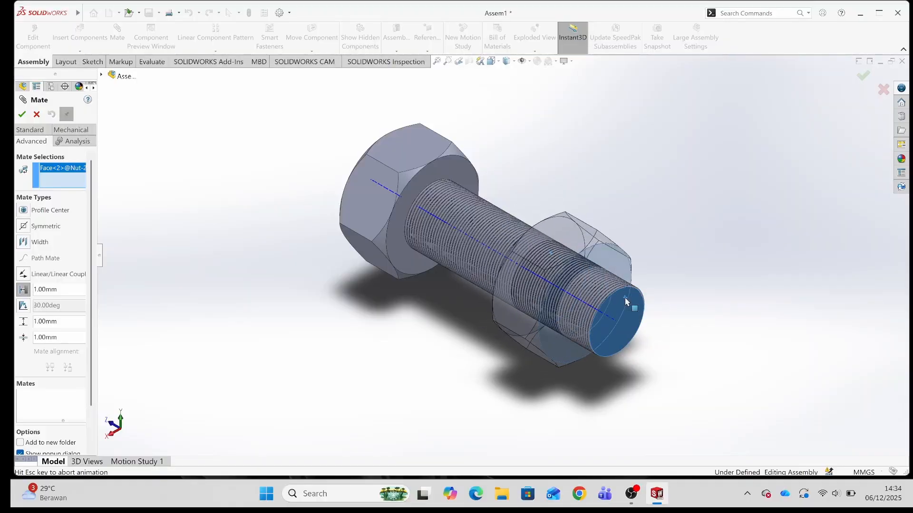
{"action": "scroll", "coordinate": [613, 292], "scroll_direction": "up", "scroll_amount": 3}
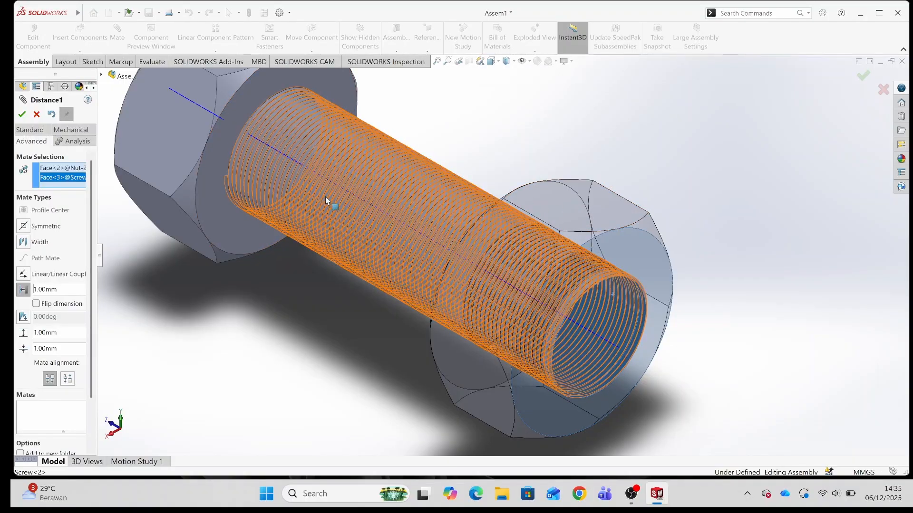
Step: Switch to Calculator and calculate 40 - 10
{"action": "key", "text": "super"}
{"action": "type", "text": "cal"}
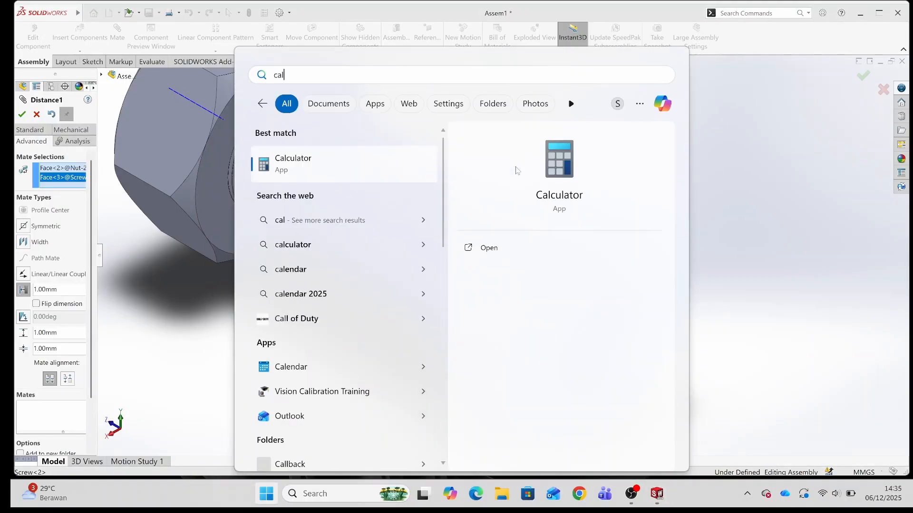
{"action": "key", "text": "Return"}
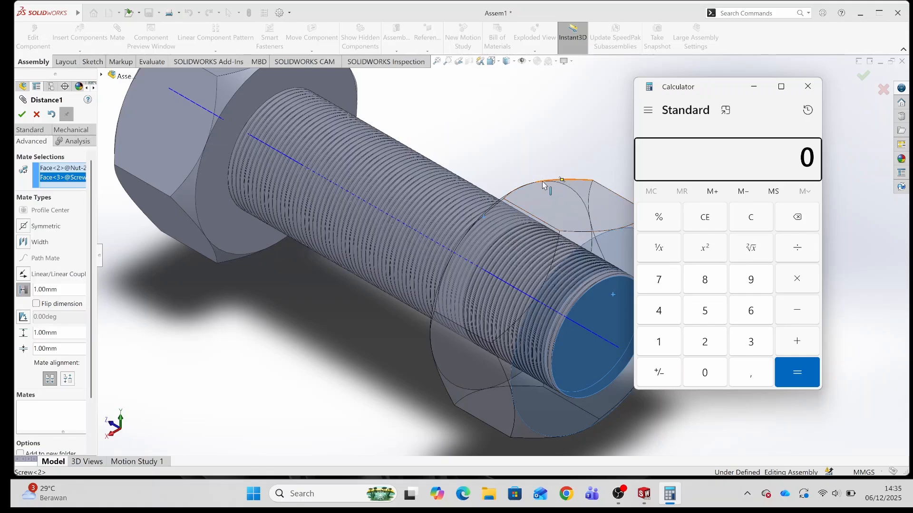
{"action": "type", "text": "40 -"}
{"action": "key", "text": "Return"}
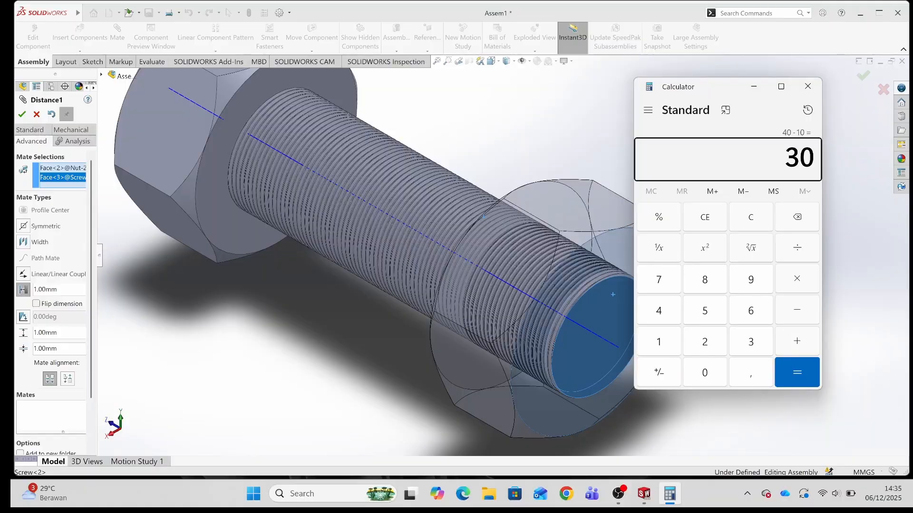
Step: Set the maximum value of the limit Distance mate to 30 mm and finish the mate
{"action": "left_click", "coordinate": [34, 332]}
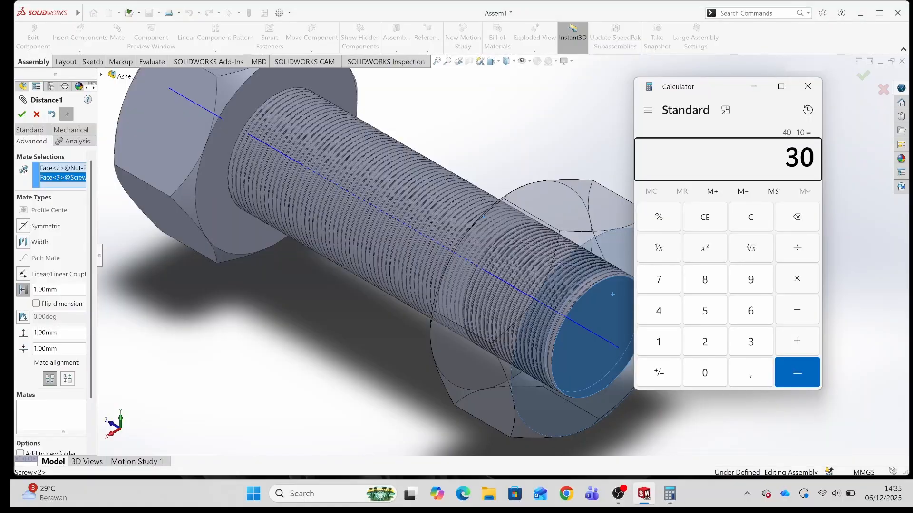
{"action": "type", "text": "30"}
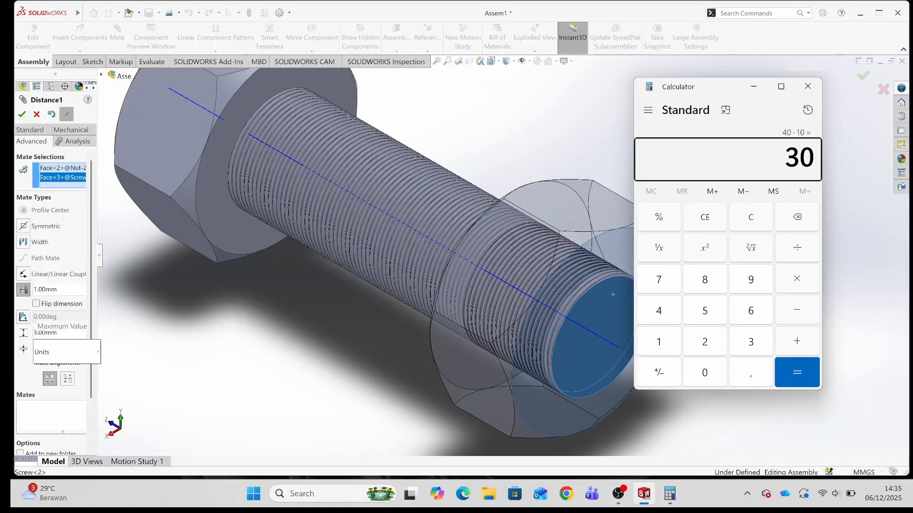
{"action": "left_click", "coordinate": [669, 74]}
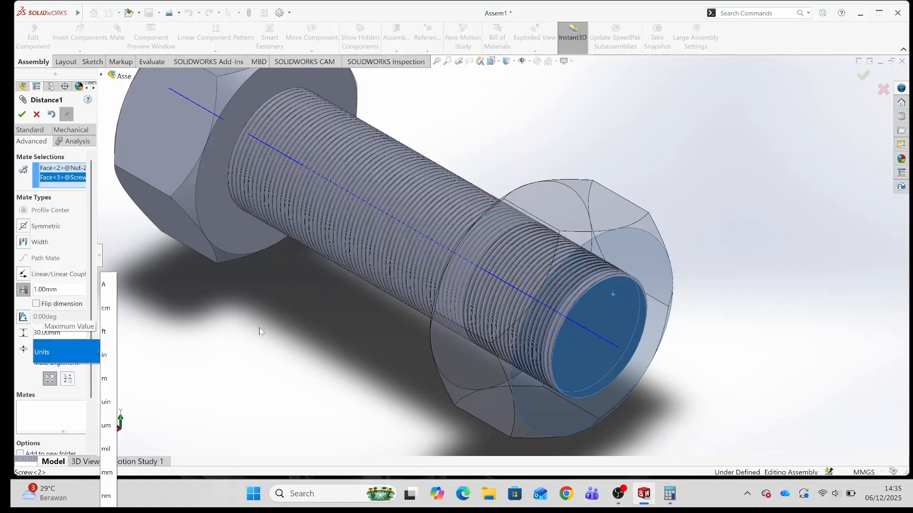
{"action": "left_click", "coordinate": [17, 380]}
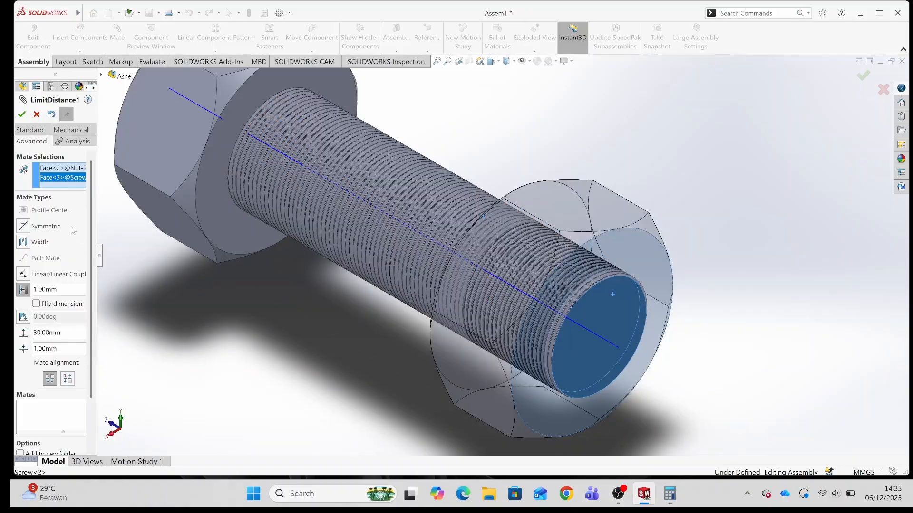
{"action": "left_click", "coordinate": [22, 115]}
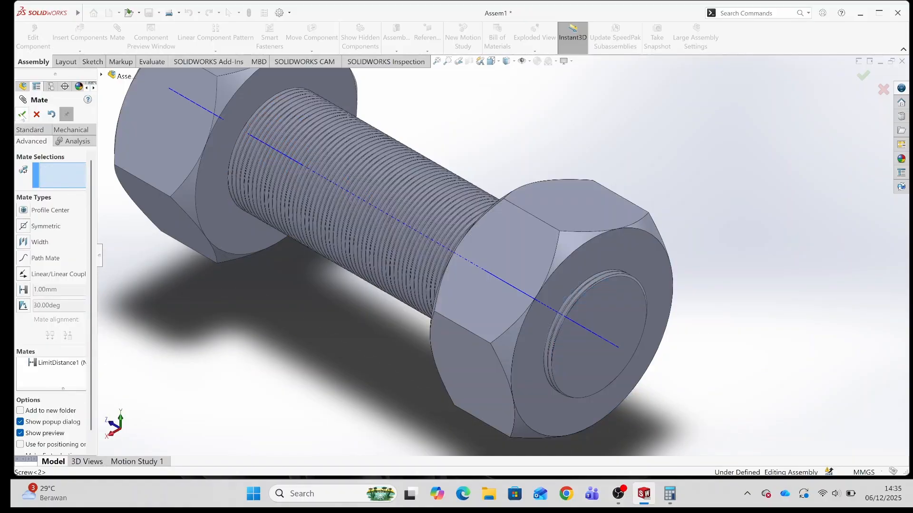
{"action": "left_click", "coordinate": [22, 115]}
Step: Test the nut's travel by moving it along the screw to the bolt head and back to the threaded end
{"action": "scroll", "coordinate": [502, 255], "scroll_direction": "up", "scroll_amount": 3}
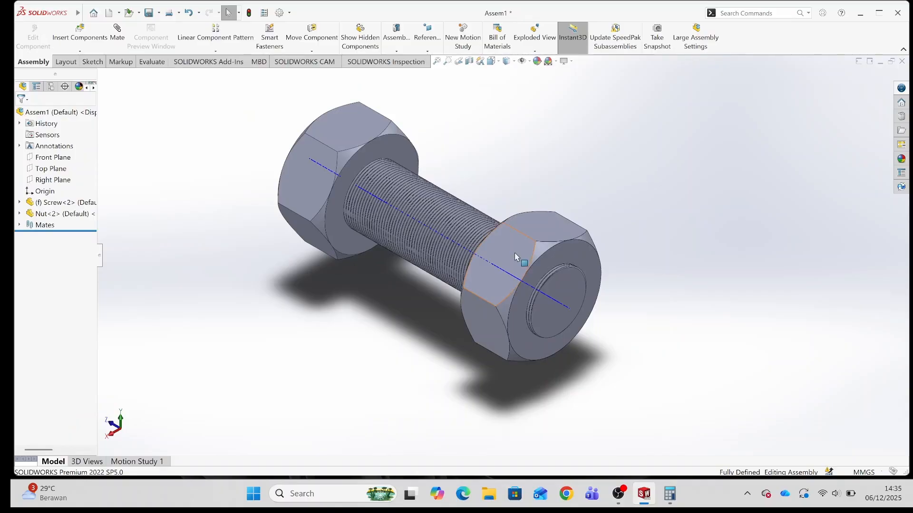
{"action": "left_click_drag", "start_coordinate": [514, 252], "coordinate": [522, 144]}
{"action": "left_click_drag", "start_coordinate": [564, 219], "coordinate": [564, 218]}
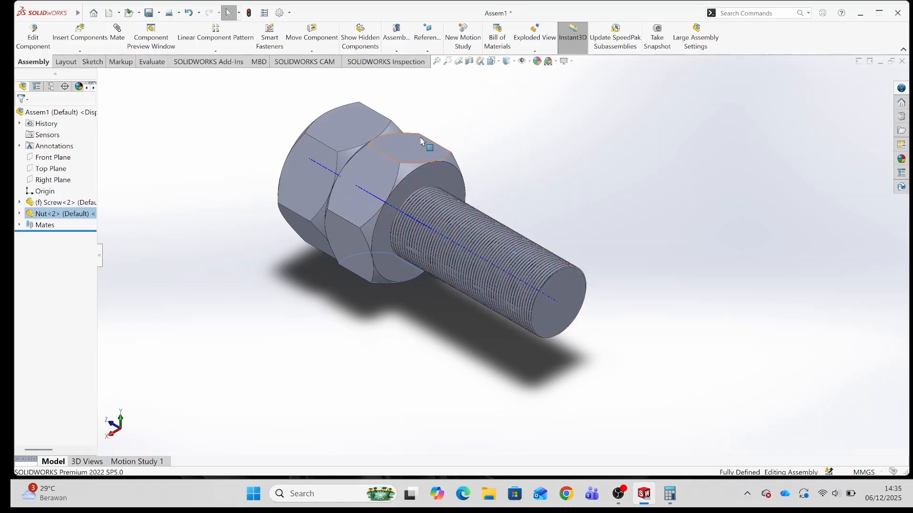
{"action": "left_click_drag", "start_coordinate": [356, 208], "coordinate": [613, 199]}
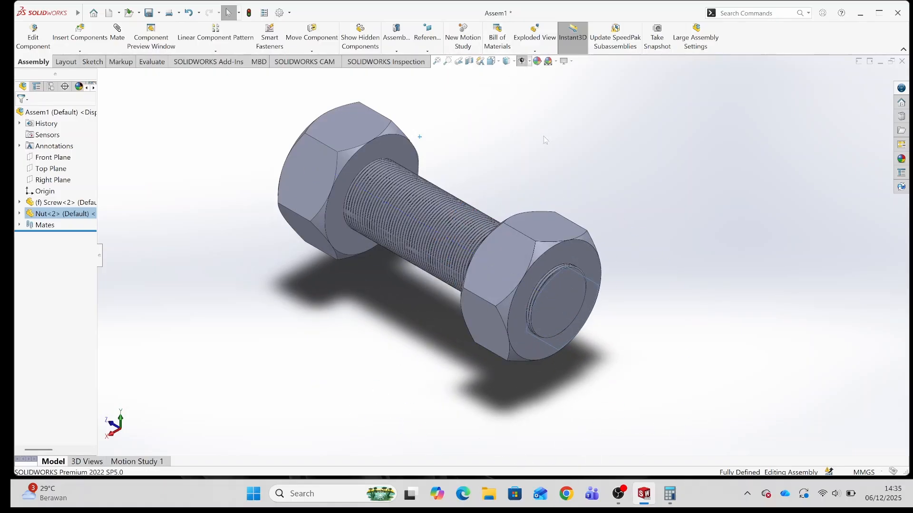
Step: Show the bolt and nut assembly in the isometric view
{"action": "left_click", "coordinate": [492, 62]}
{"action": "left_click", "coordinate": [409, 266]}
{"action": "left_click", "coordinate": [644, 170]}
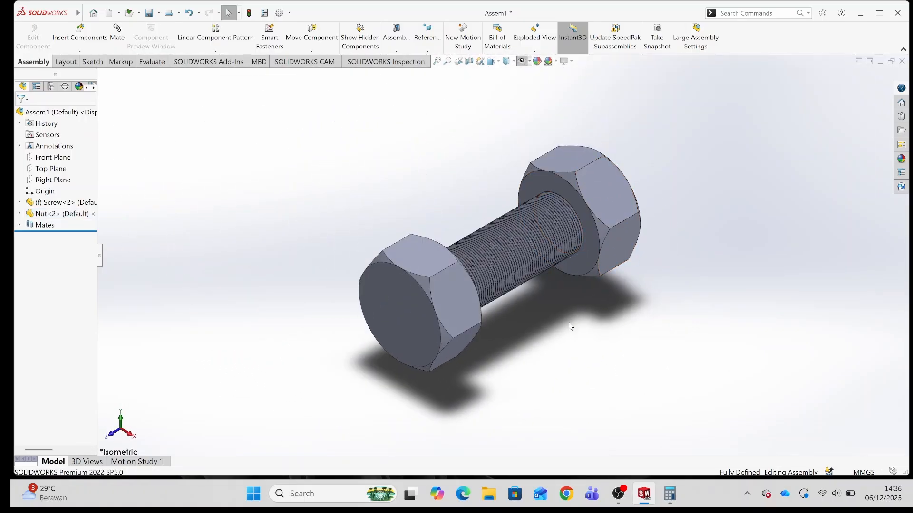
{"action": "scroll", "coordinate": [580, 280], "scroll_direction": "down", "scroll_amount": 2}
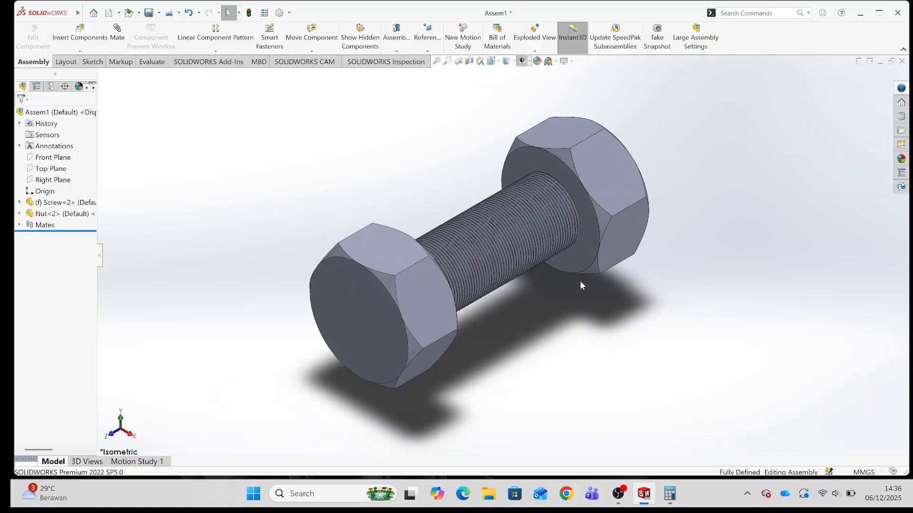
{"action": "scroll", "coordinate": [540, 283], "scroll_direction": "up", "scroll_amount": 2}
{"action": "scroll", "coordinate": [465, 236], "scroll_direction": "down", "scroll_amount": 1}
{"action": "scroll", "coordinate": [456, 200], "scroll_direction": "up", "scroll_amount": 2}
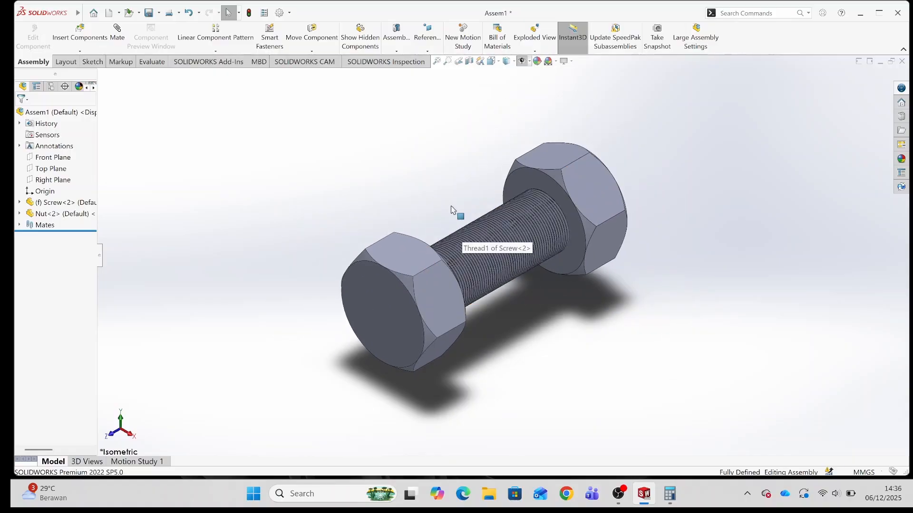